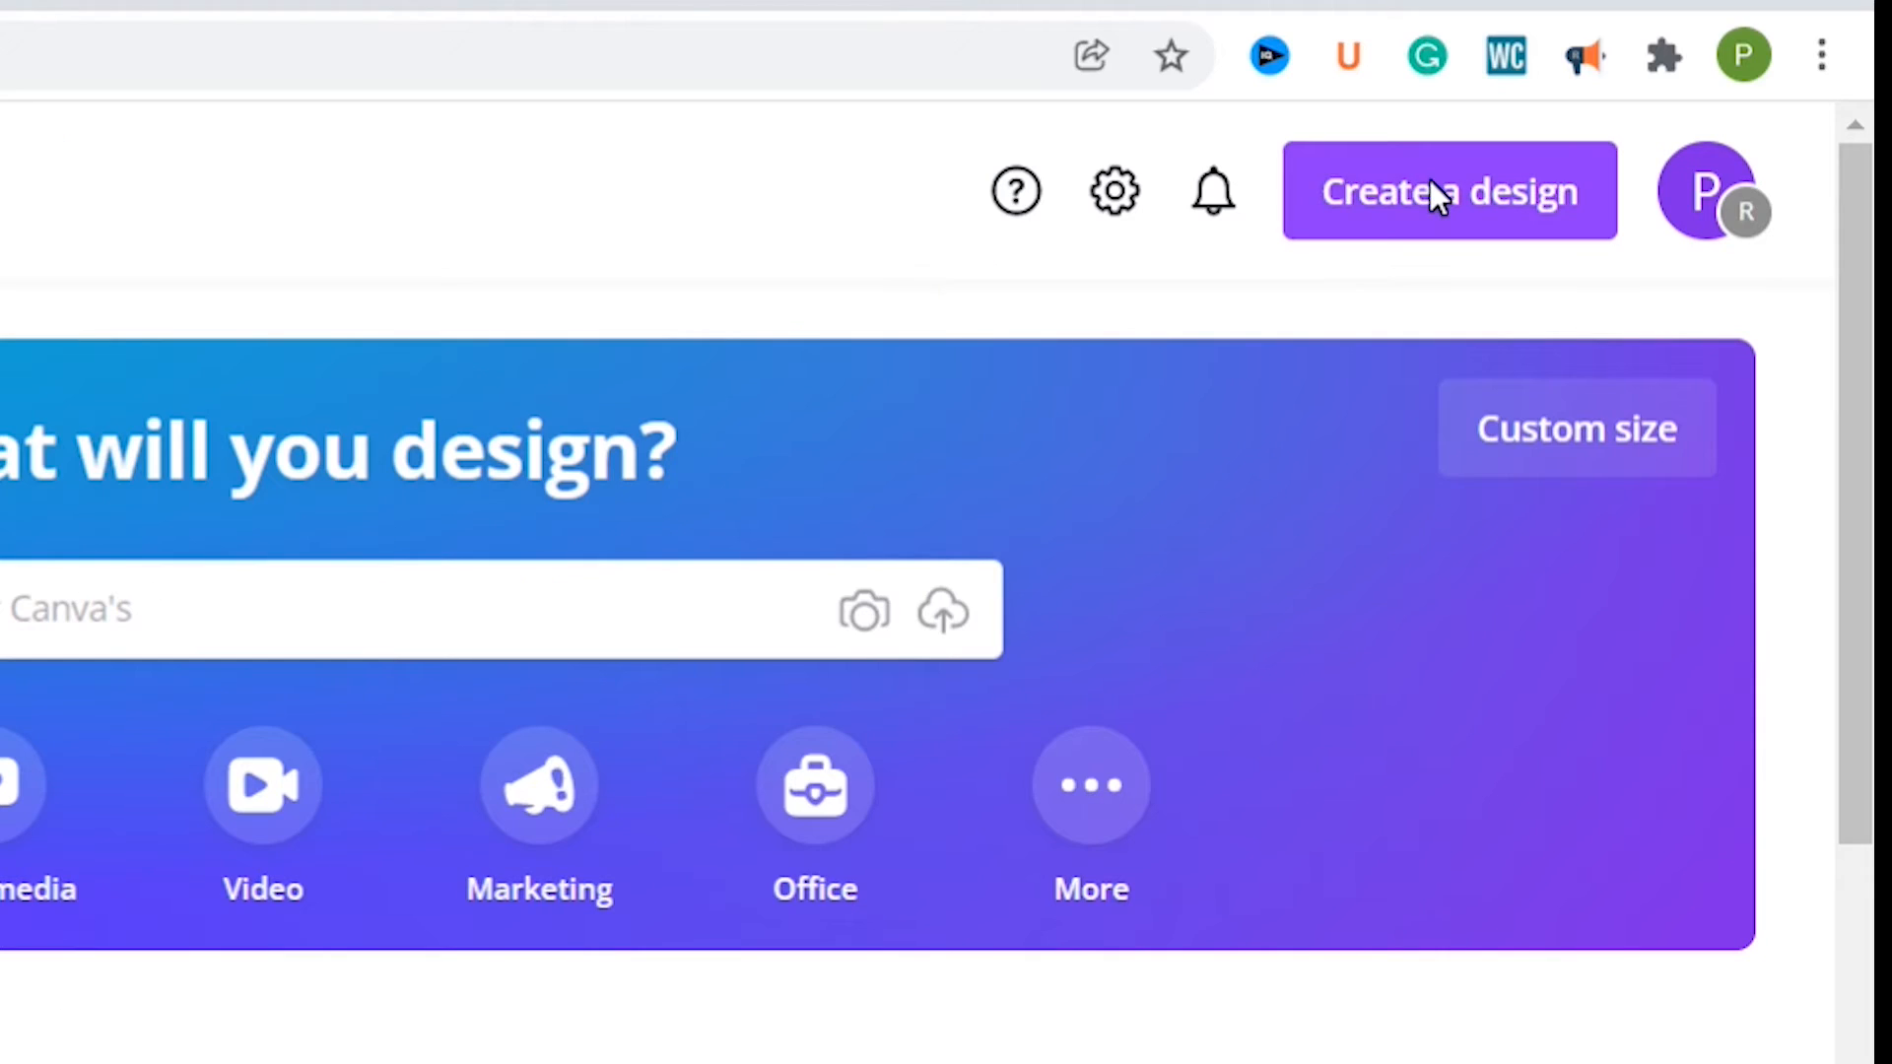
# Step: Create a YouTube Thumbnail design and add the recently used photo of the woman on a pink background
pyautogui.click(1430, 183)
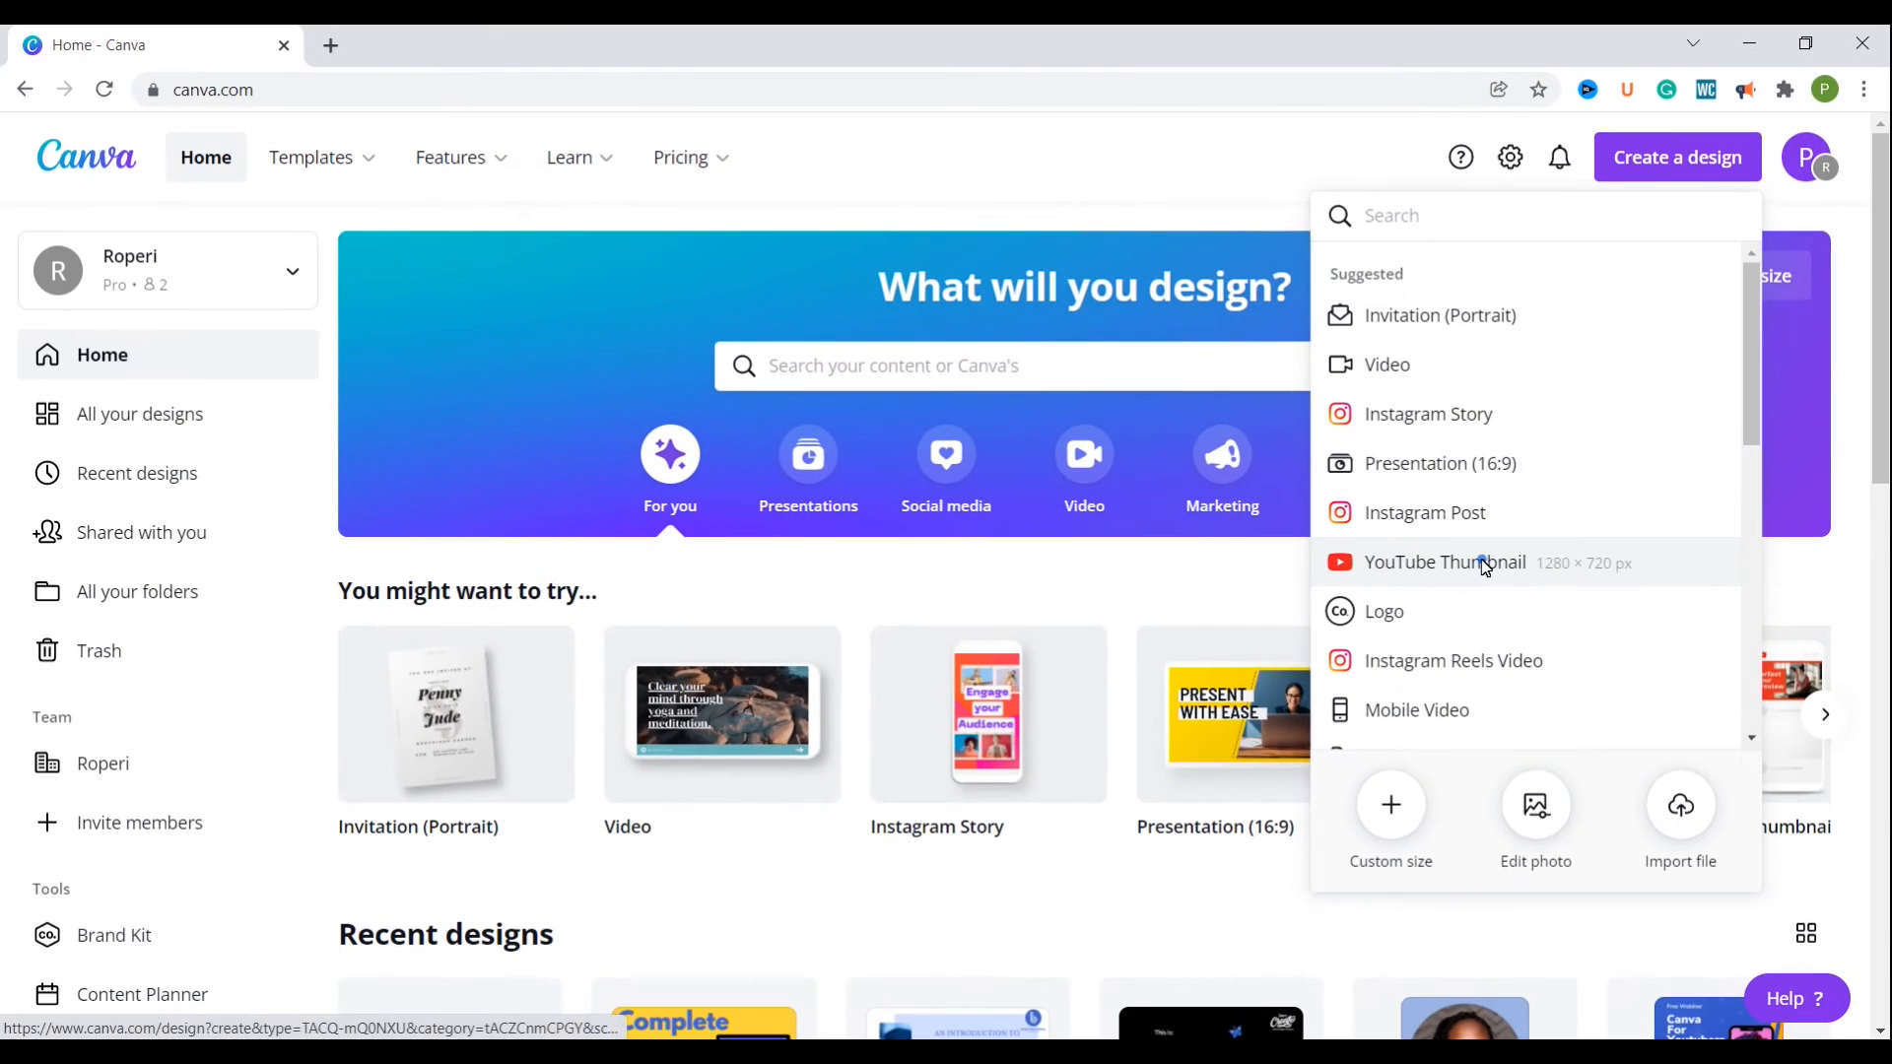
pyautogui.click(1364, 669)
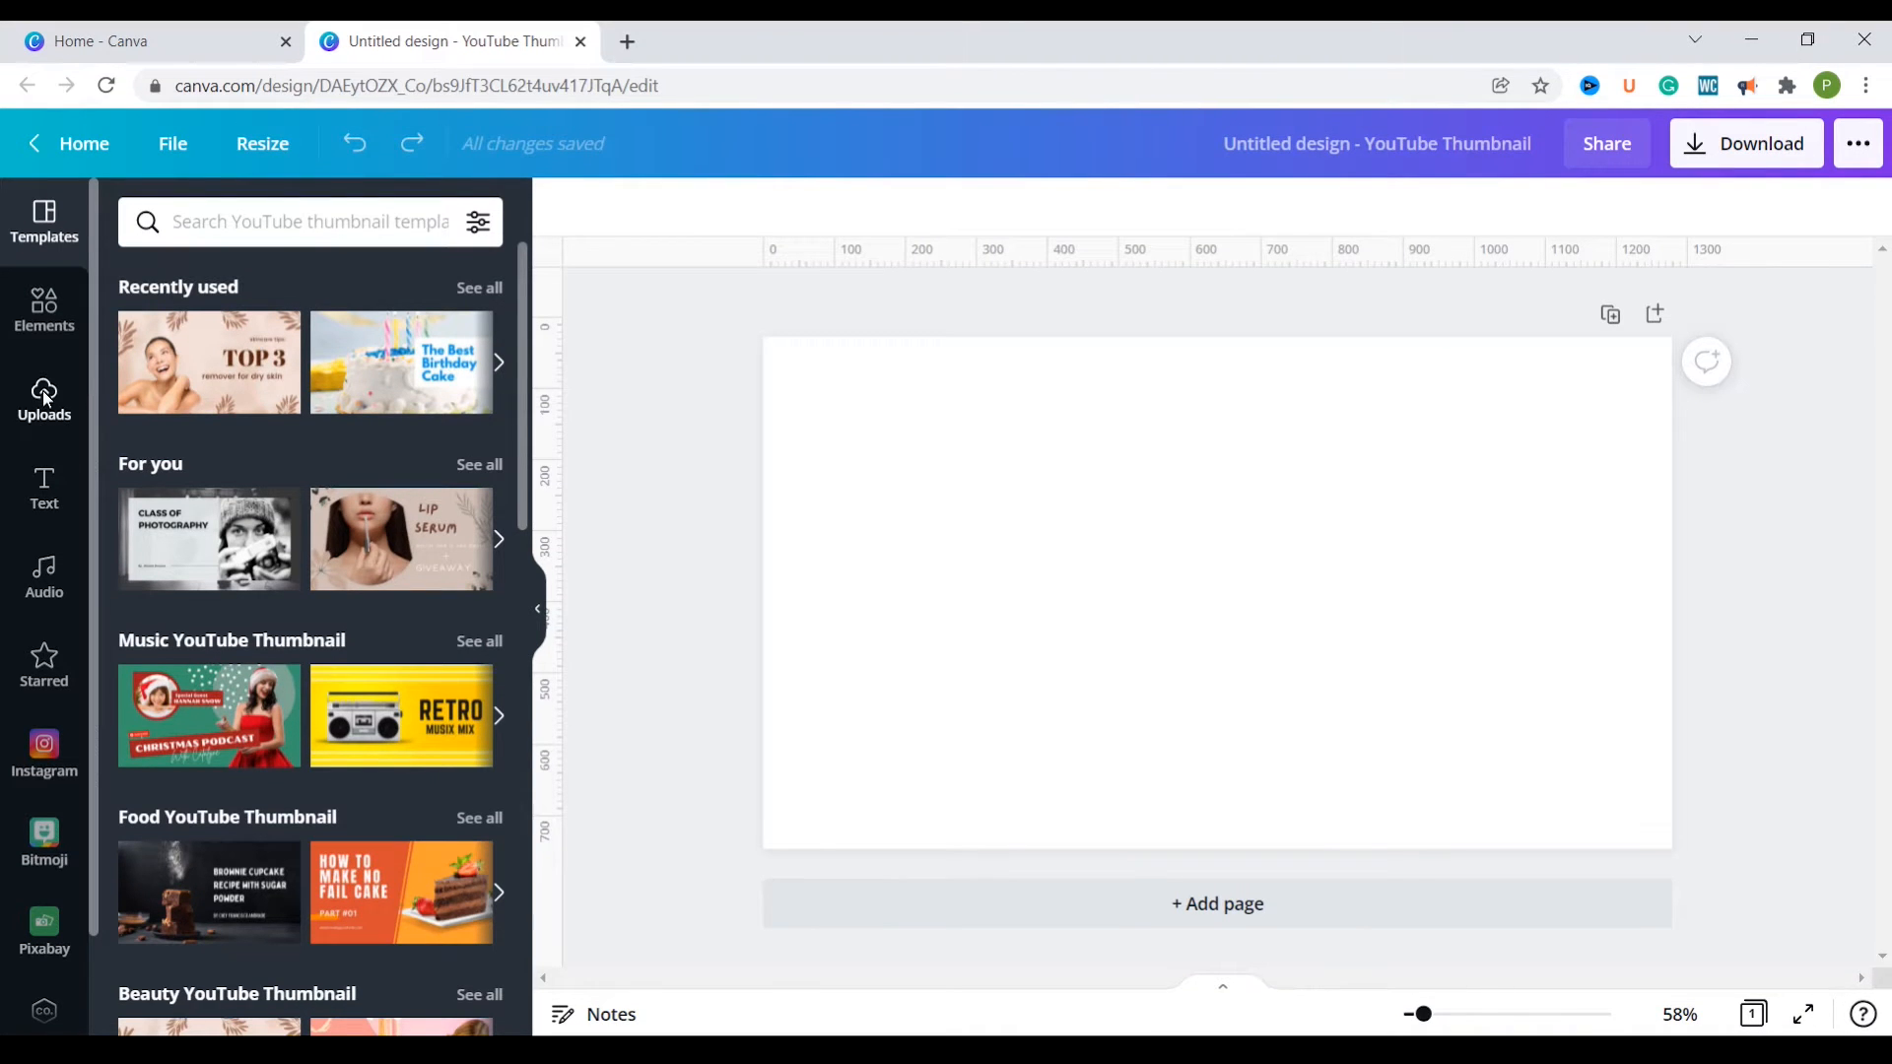
pyautogui.click(50, 312)
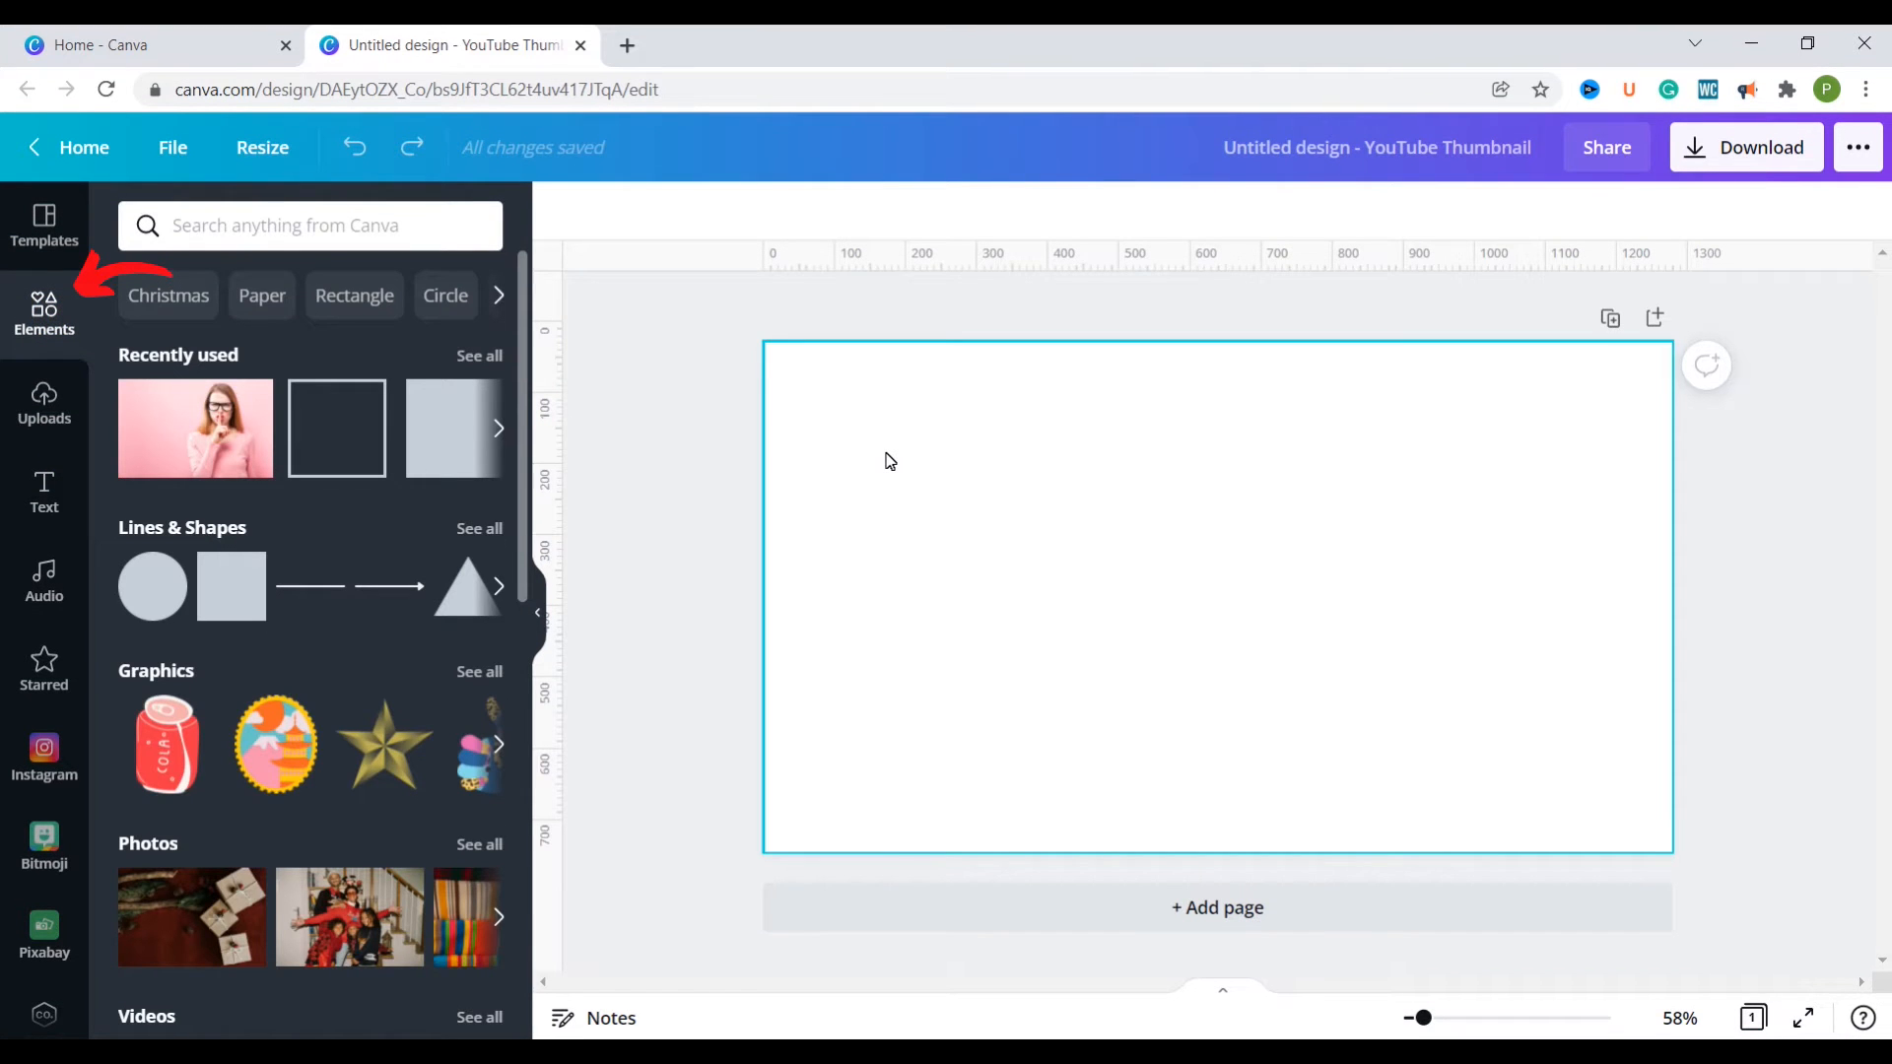
pyautogui.click(190, 416)
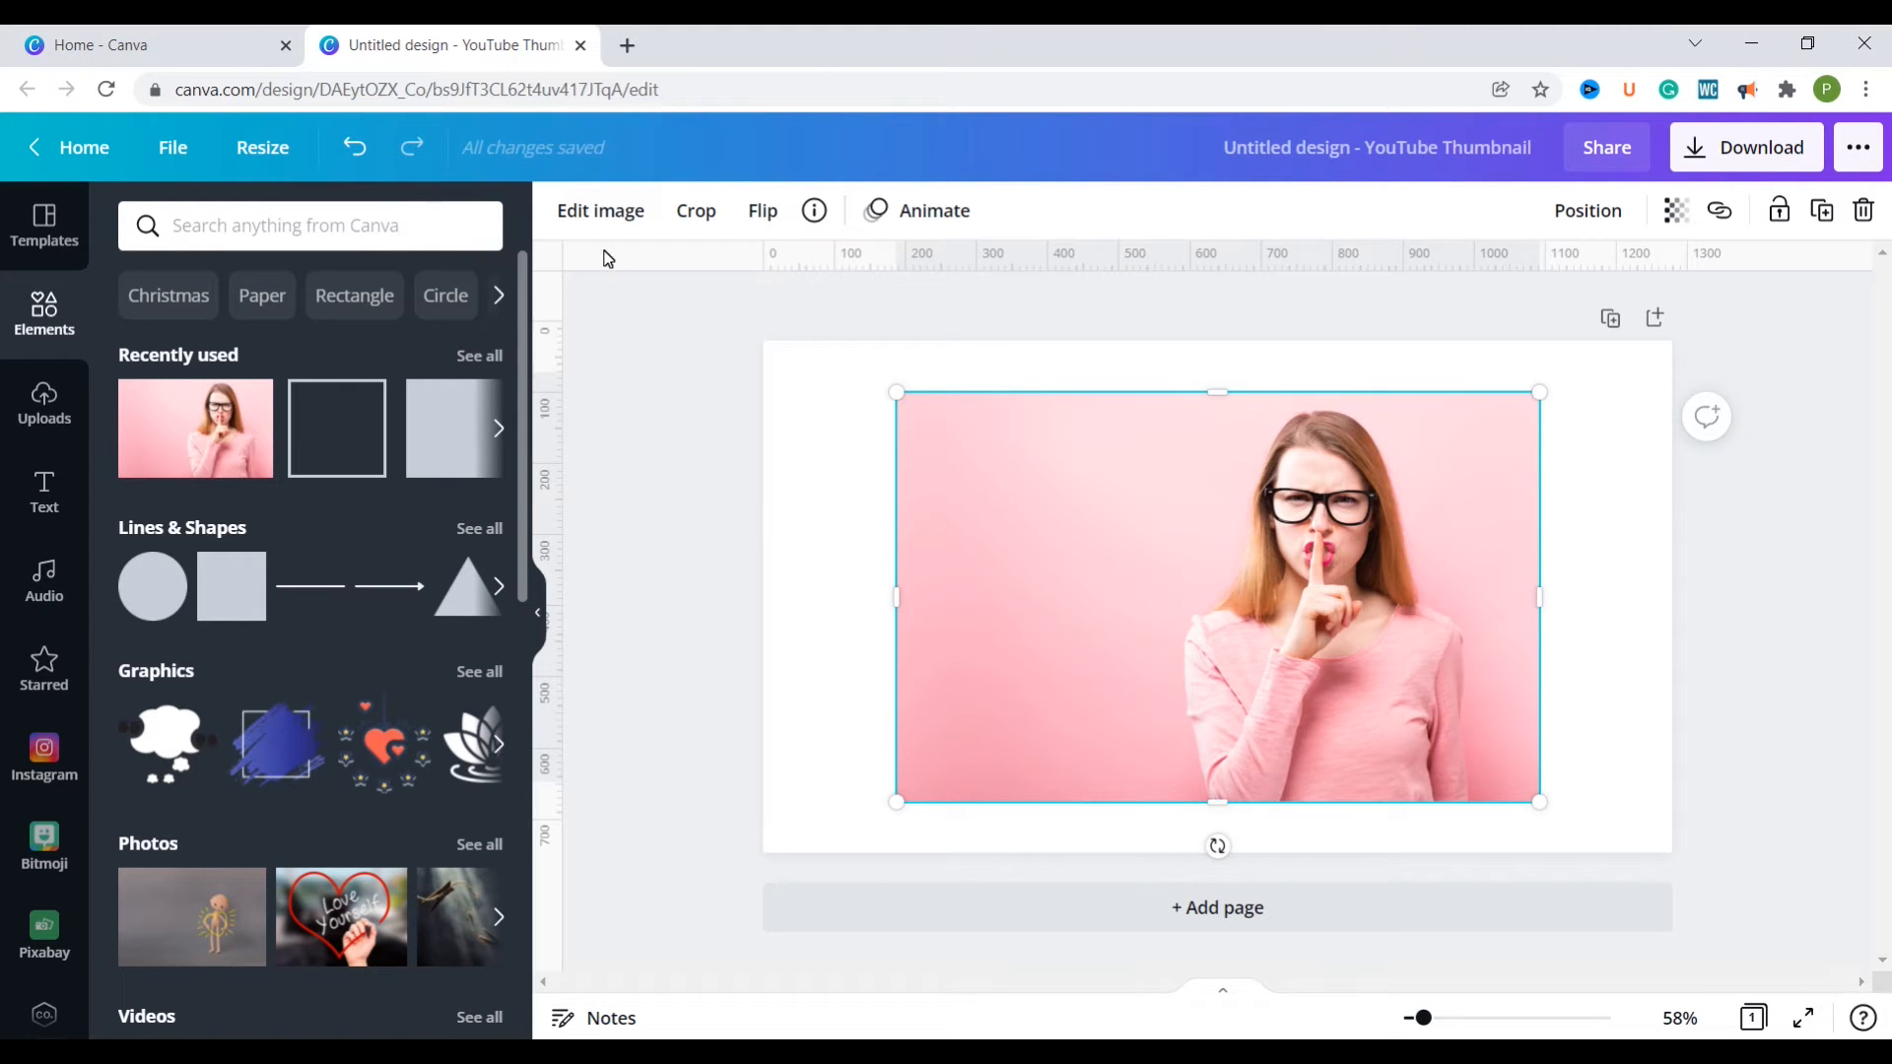
# Step: Remove the background from the woman's photo
pyautogui.click(600, 211)
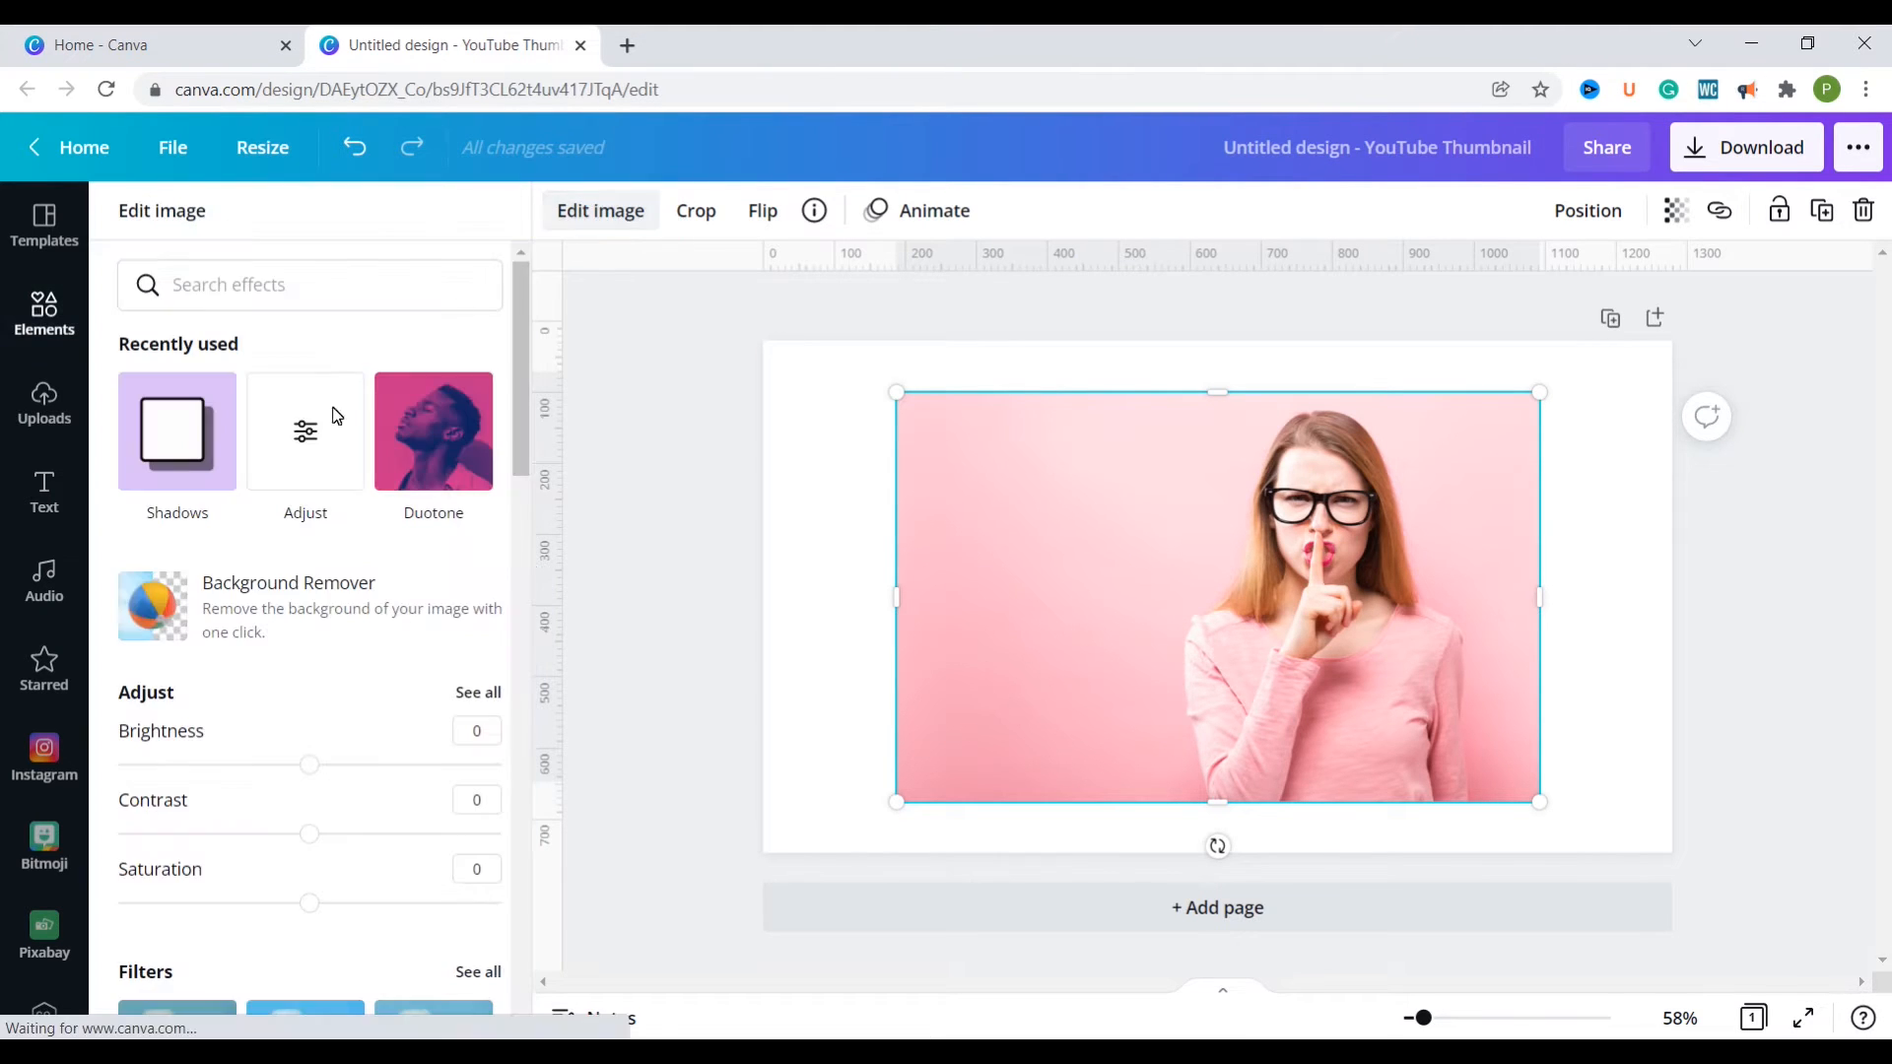
pyautogui.click(149, 608)
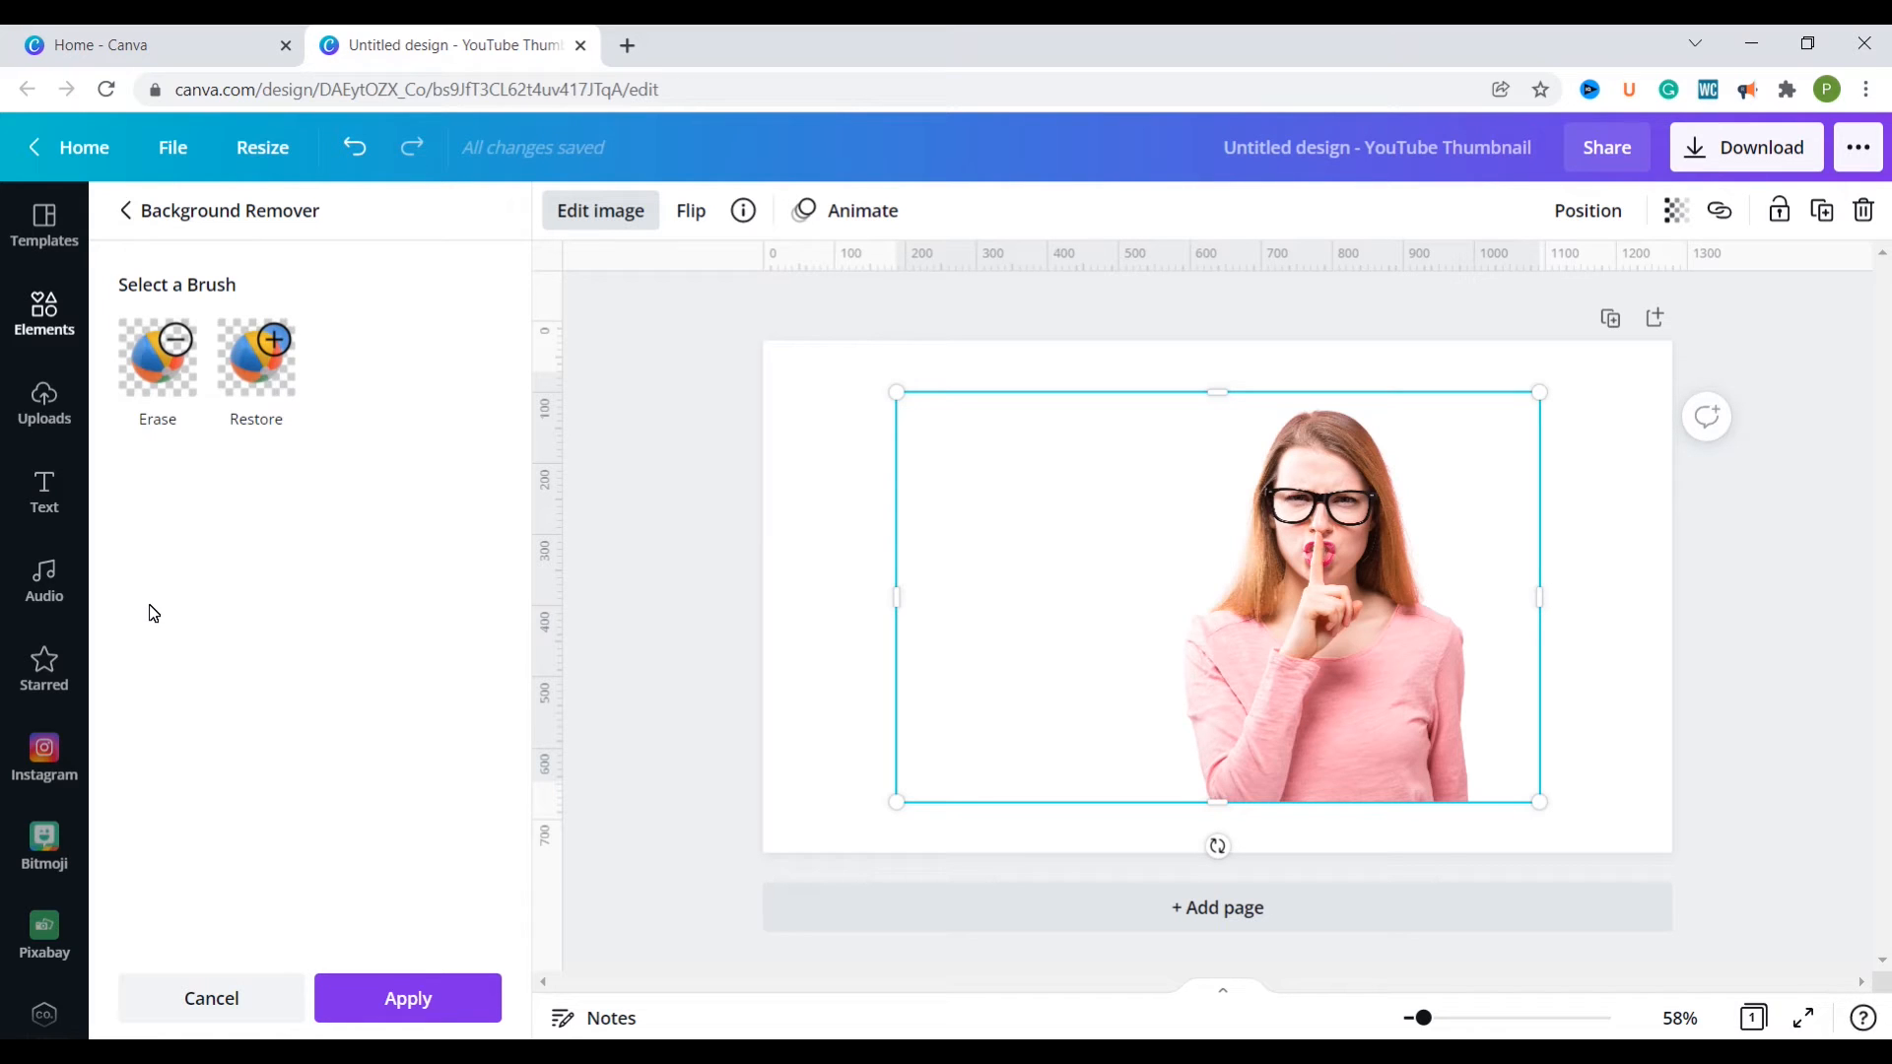
pyautogui.click(844, 448)
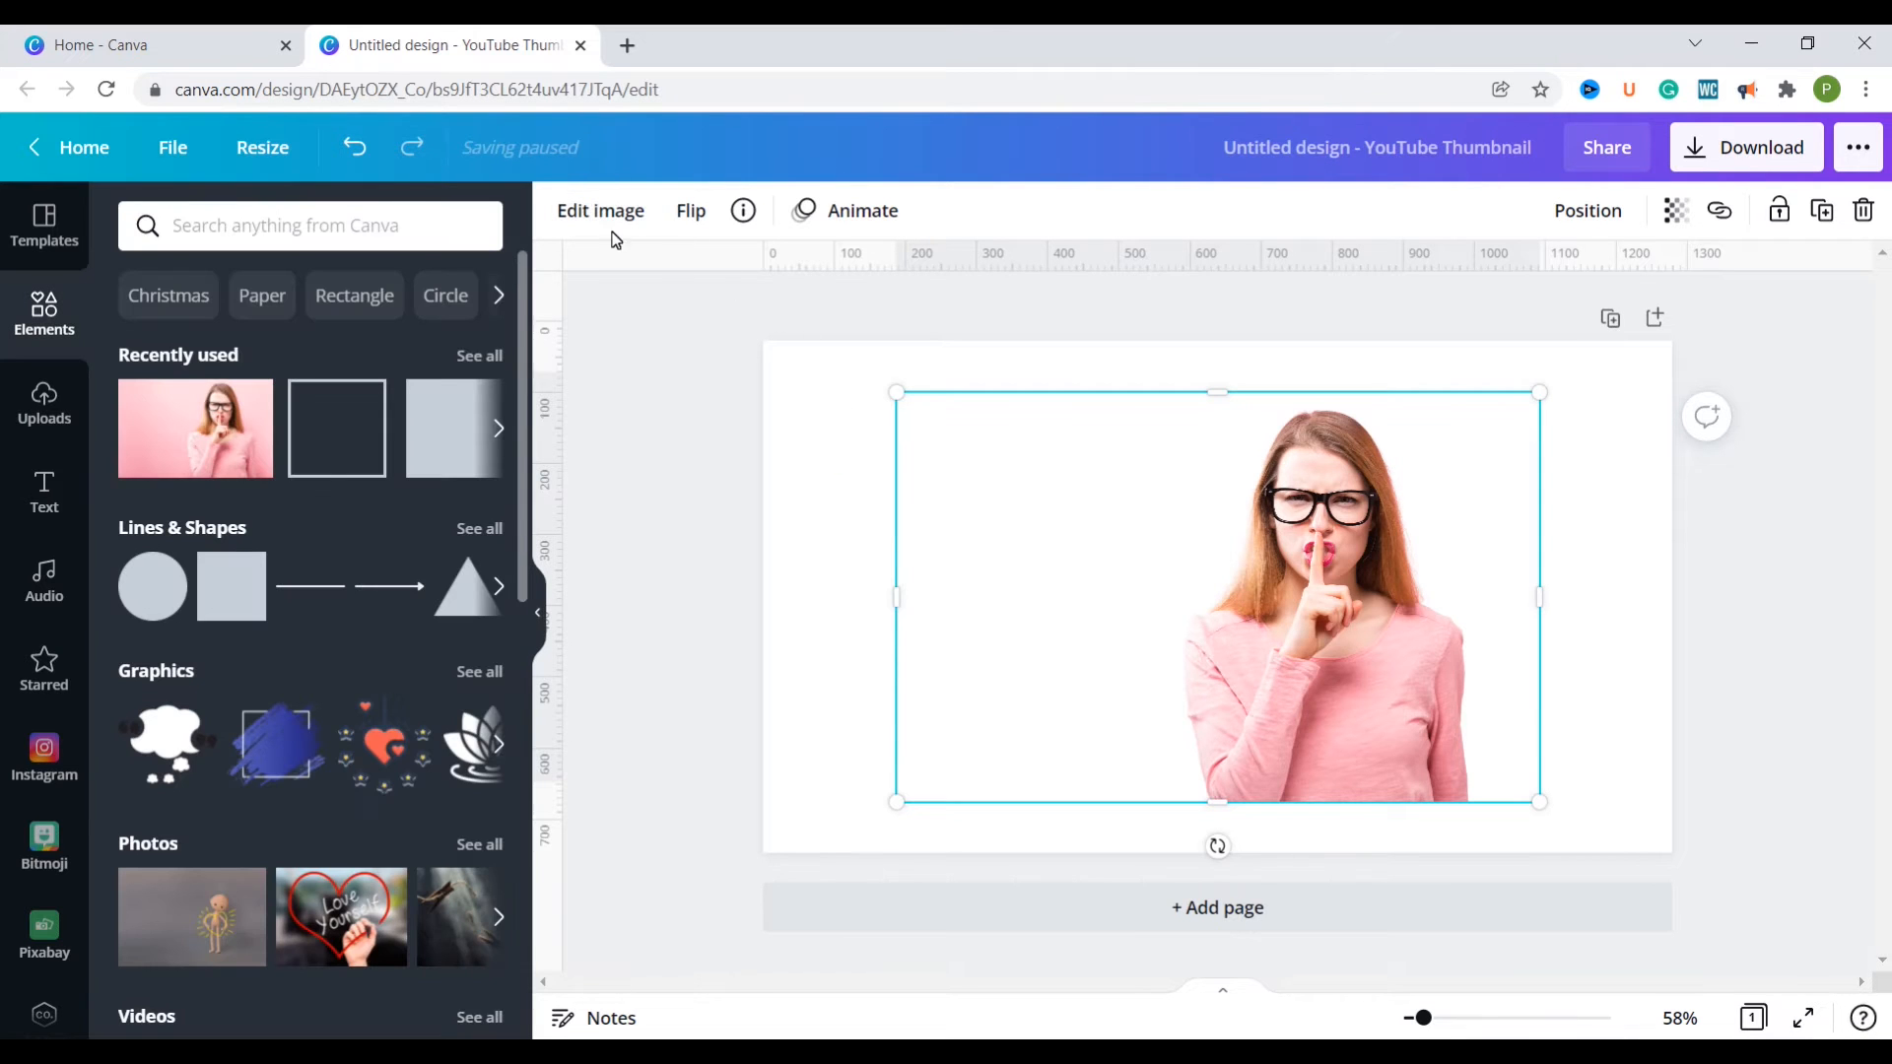
# Step: Set the page background colour to the brand blue #3c64cc
pyautogui.click(831, 486)
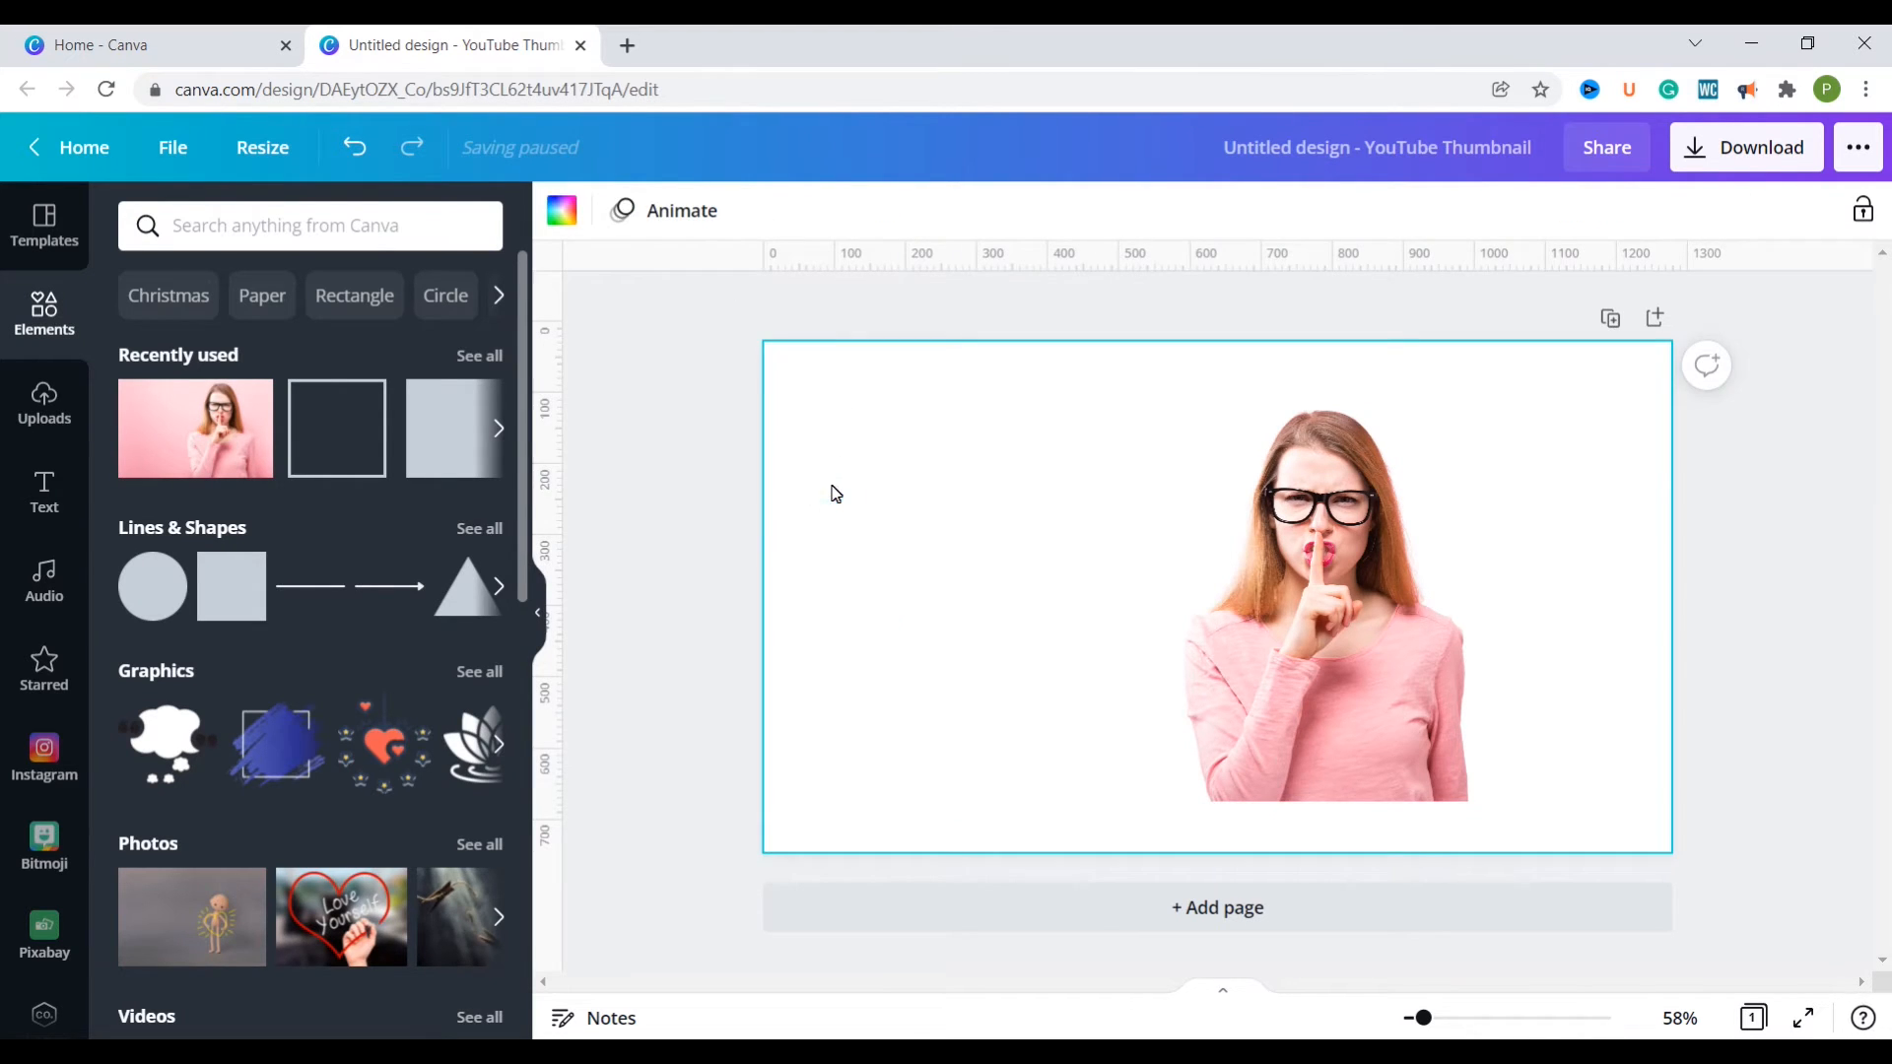
pyautogui.click(561, 210)
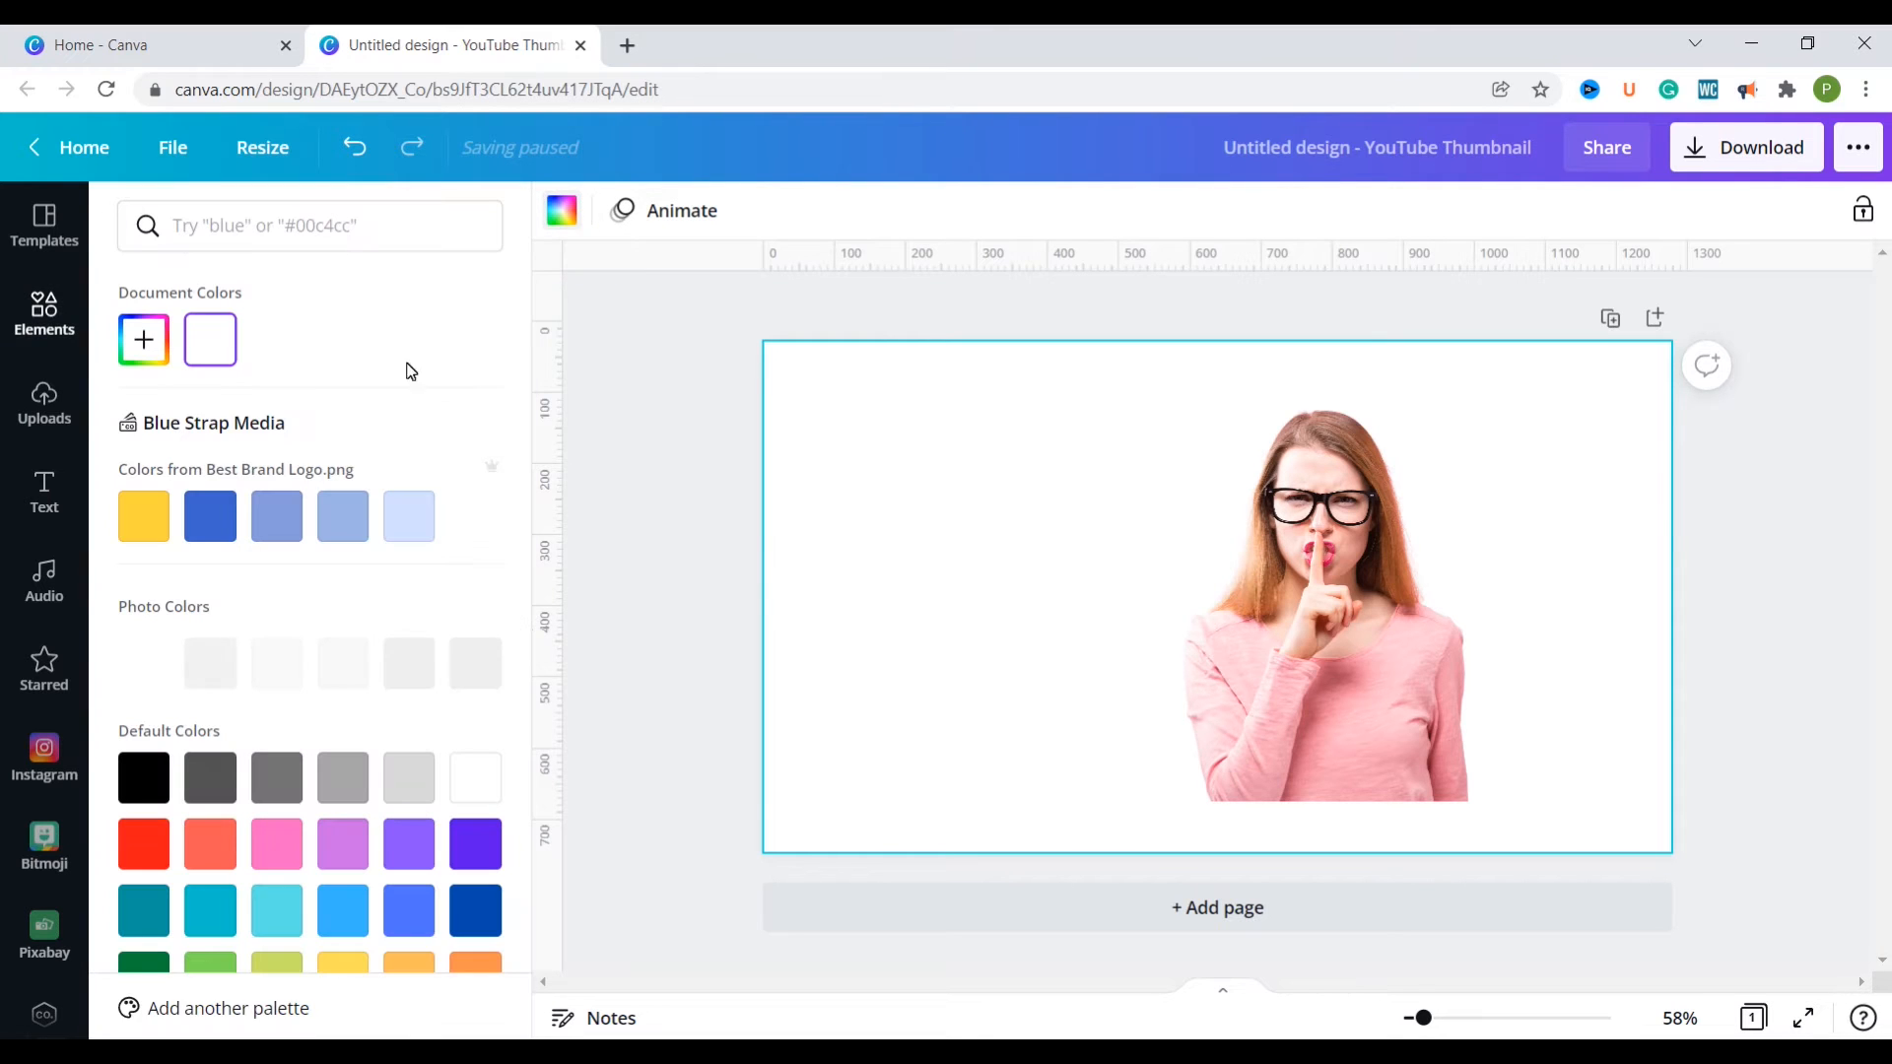
pyautogui.click(215, 522)
pyautogui.click(693, 549)
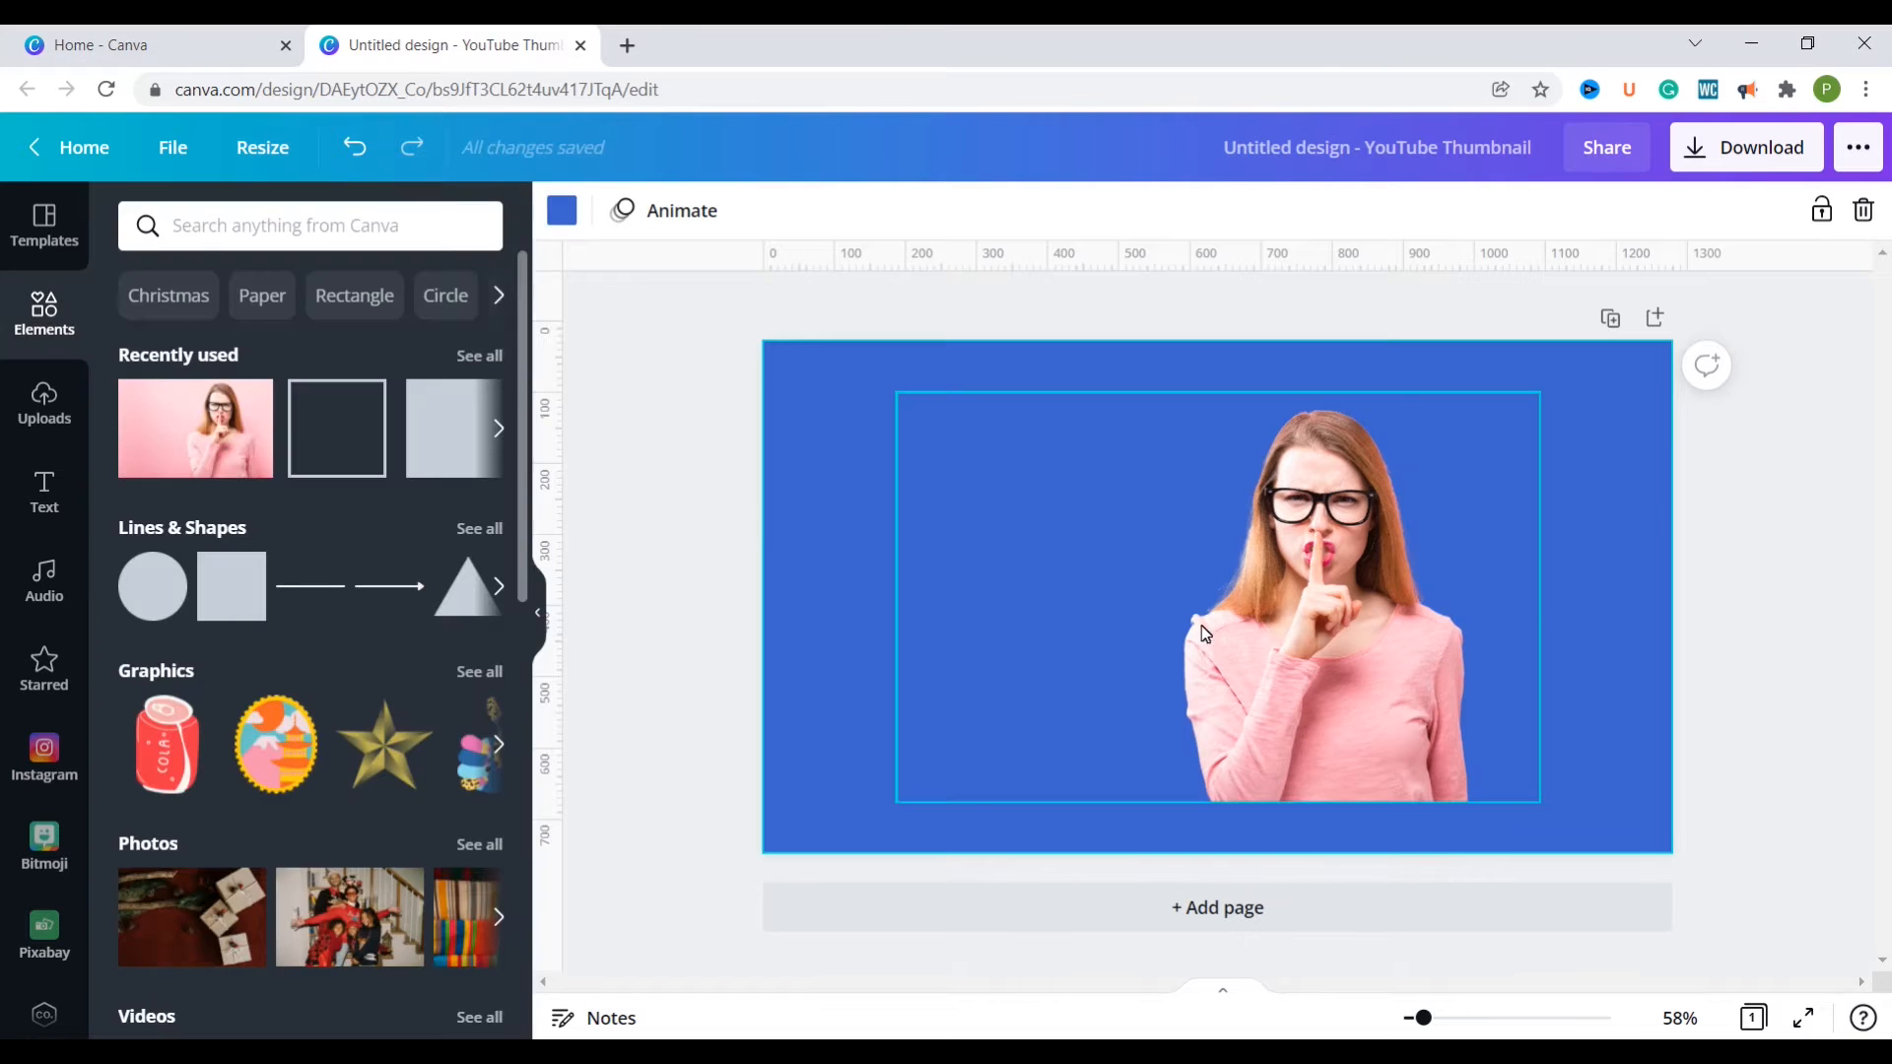
# Step: Duplicate the blue thumbnail page and return to page 1
pyautogui.moveTo(1279, 640)
pyautogui.mouseDown()
pyautogui.moveTo(1127, 577)
pyautogui.moveTo(1214, 670)
pyautogui.moveTo(1297, 642)
pyautogui.mouseUp()
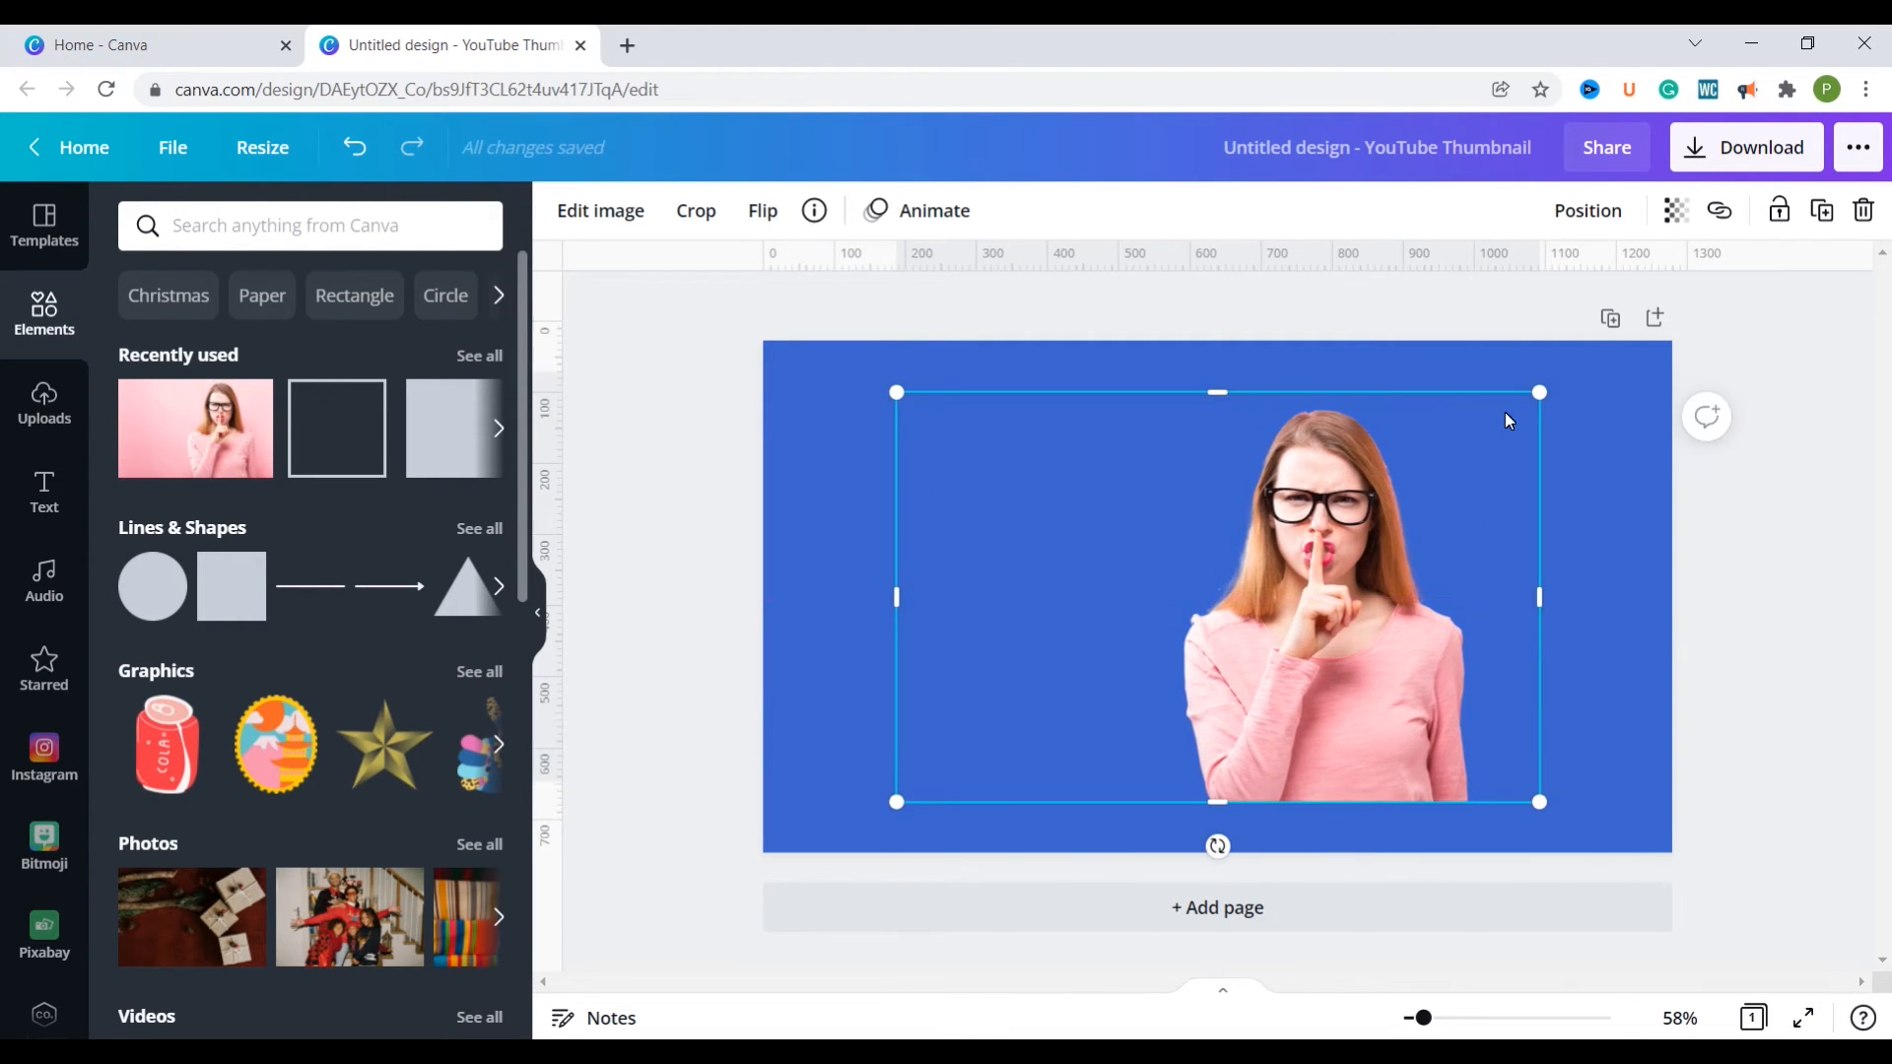
pyautogui.click(1610, 319)
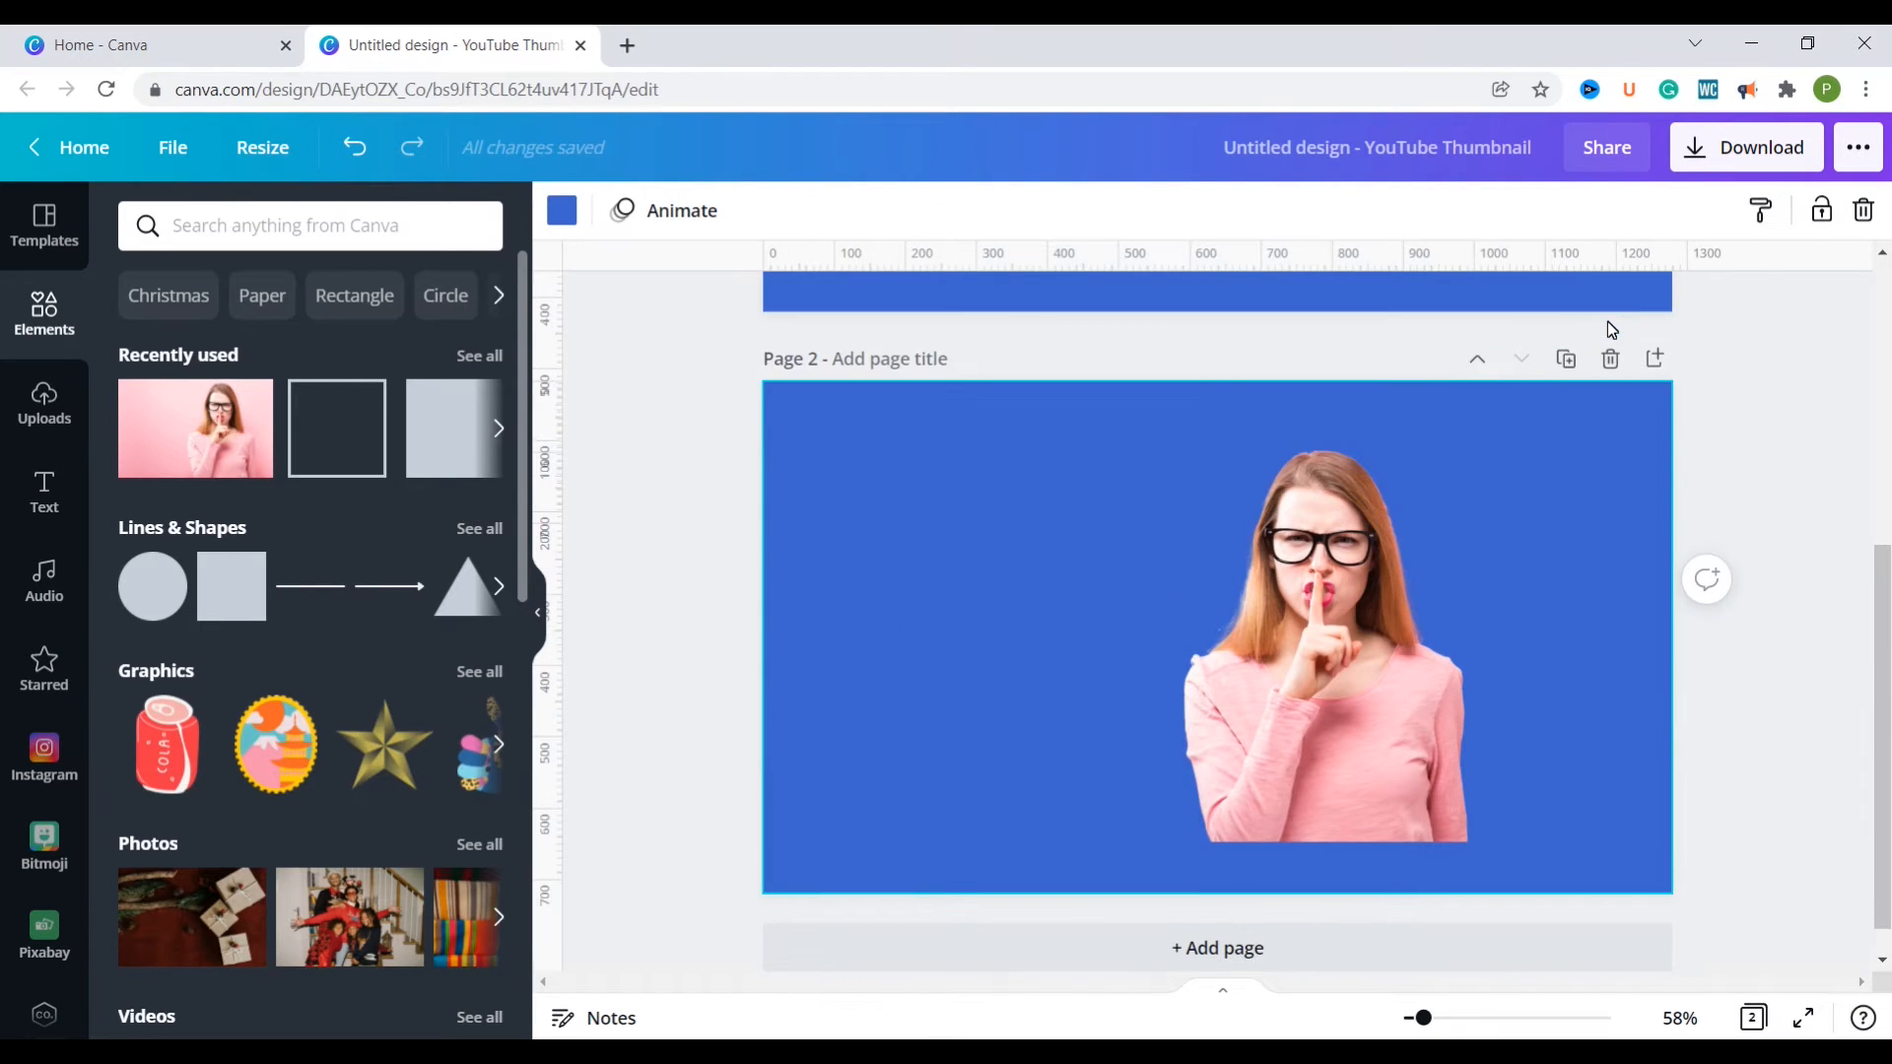
pyautogui.moveTo(1884, 744); pyautogui.dragTo(1870, 437)
# Step: Duplicate the woman cutout on page 1 and place the copy to the right, overlapping the original
pyautogui.click(1431, 617)
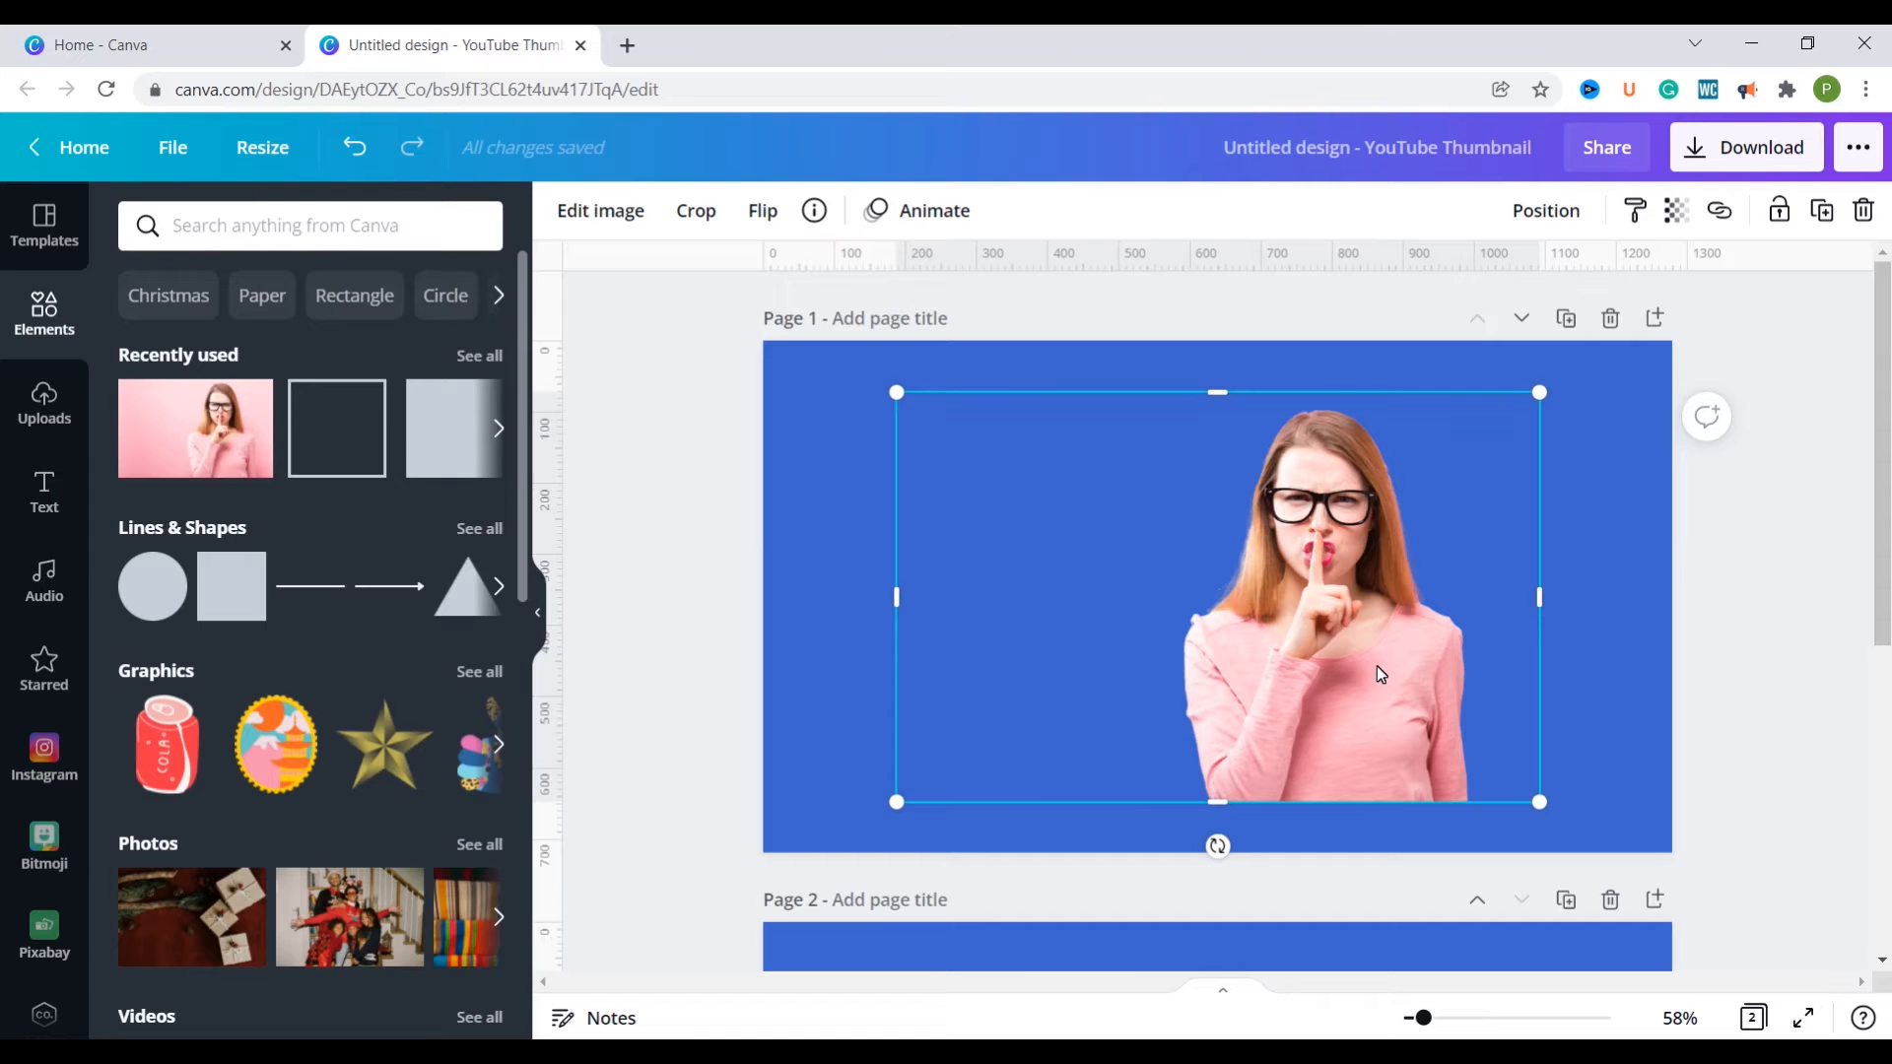
pyautogui.moveTo(1376, 667); pyautogui.dragTo(1517, 690)
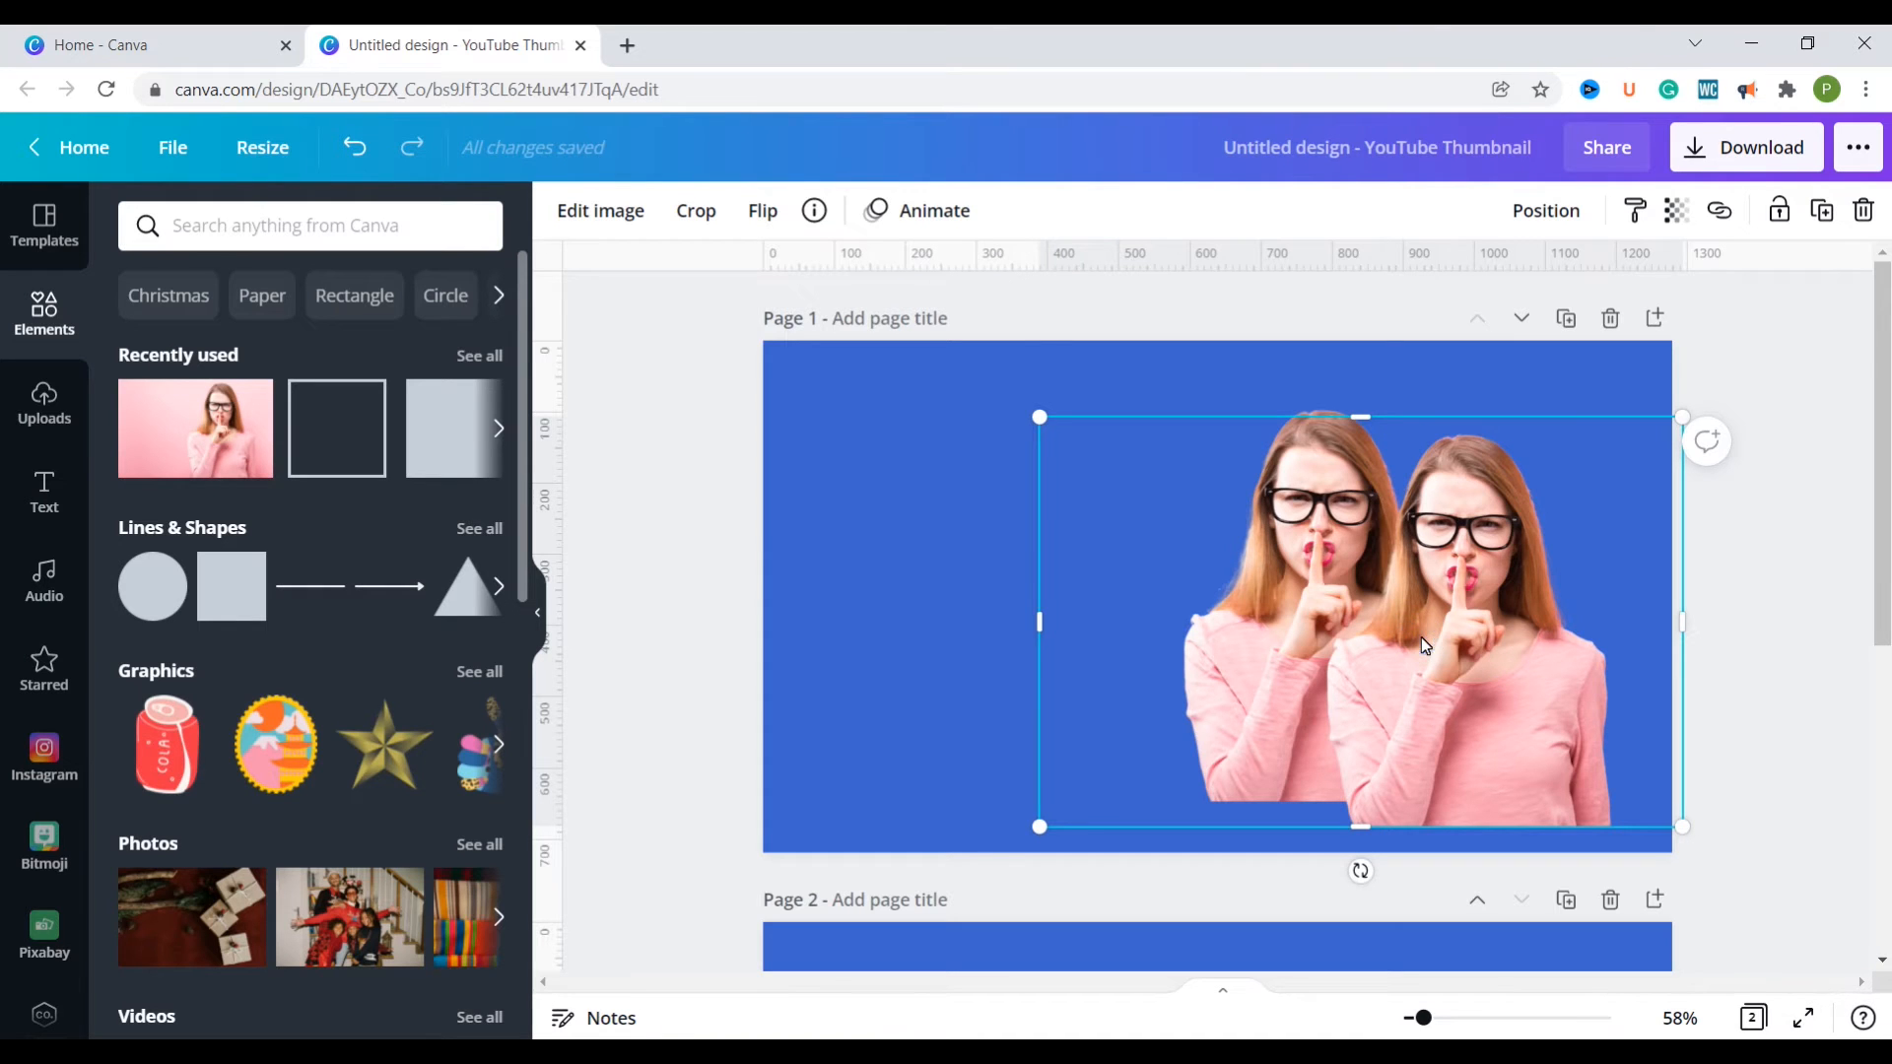
# Step: Apply the Amber duotone effect to the copied cutout and move it directly over the original
pyautogui.click(595, 227)
pyautogui.moveTo(527, 401); pyautogui.dragTo(497, 694)
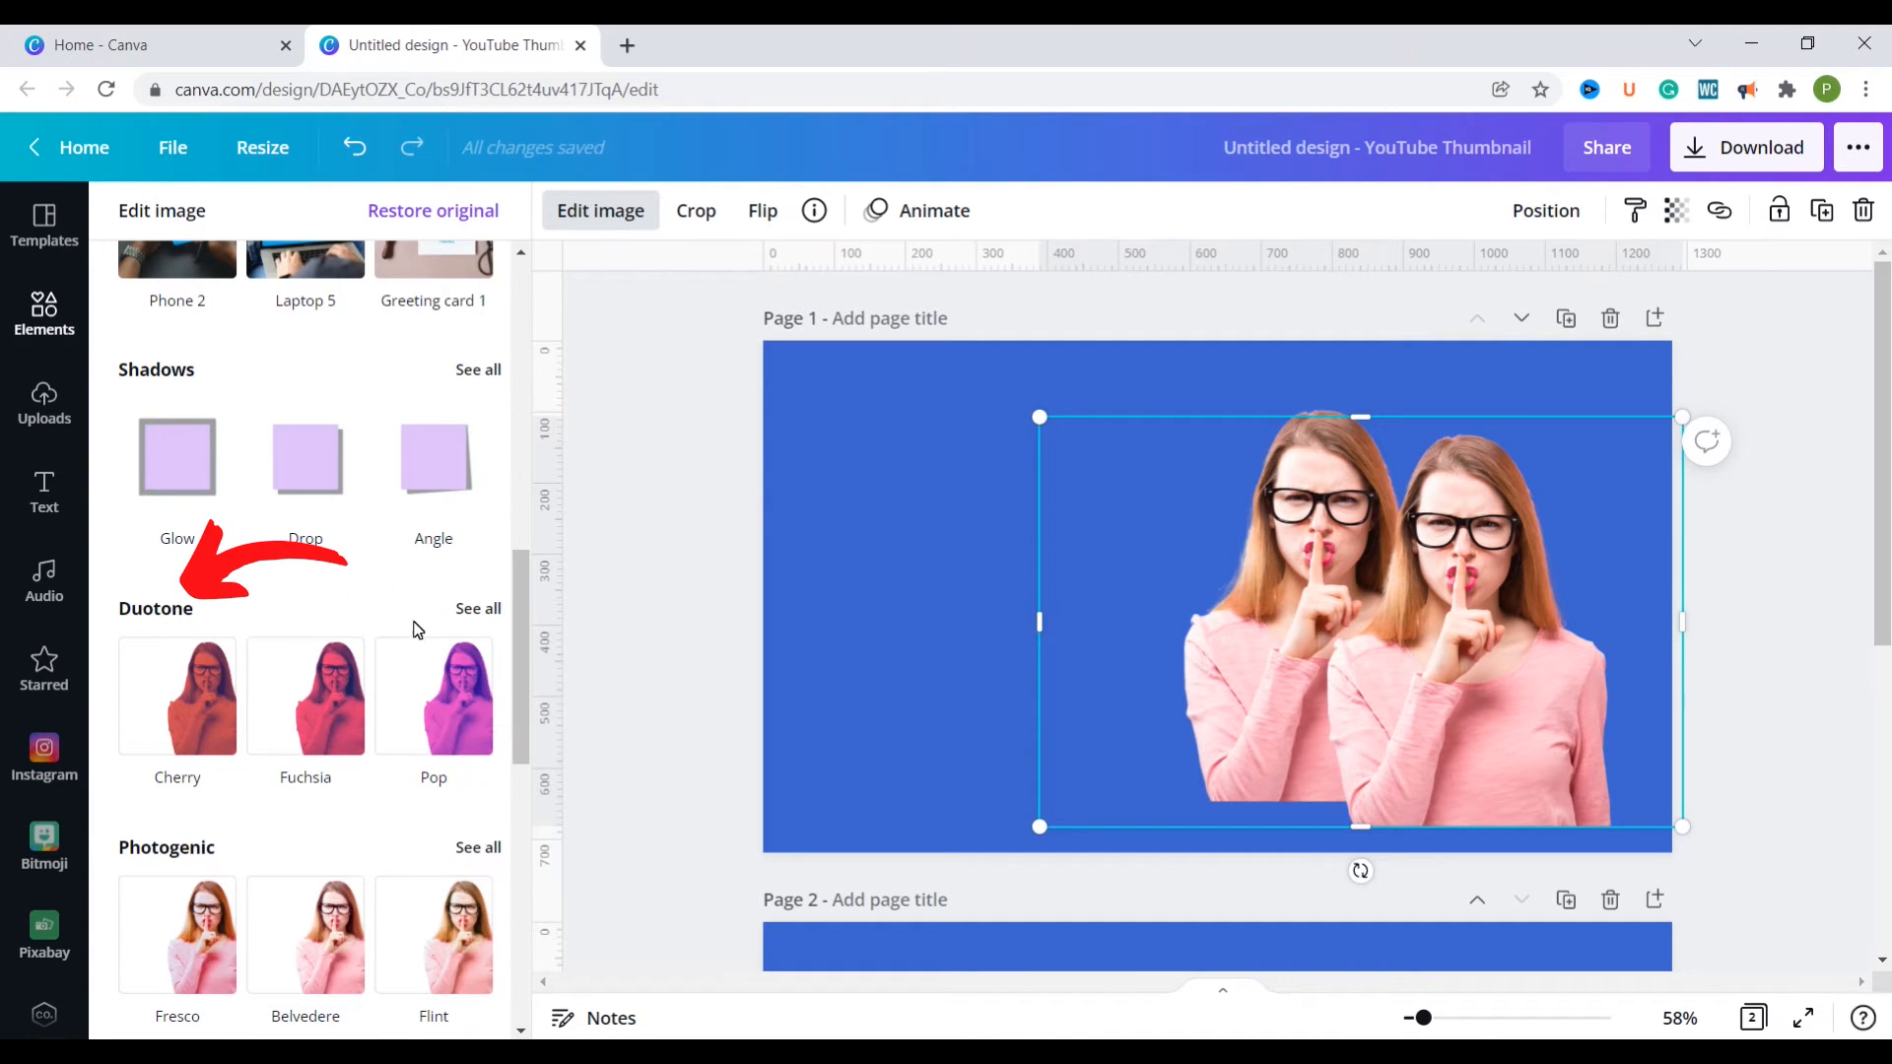
pyautogui.click(470, 609)
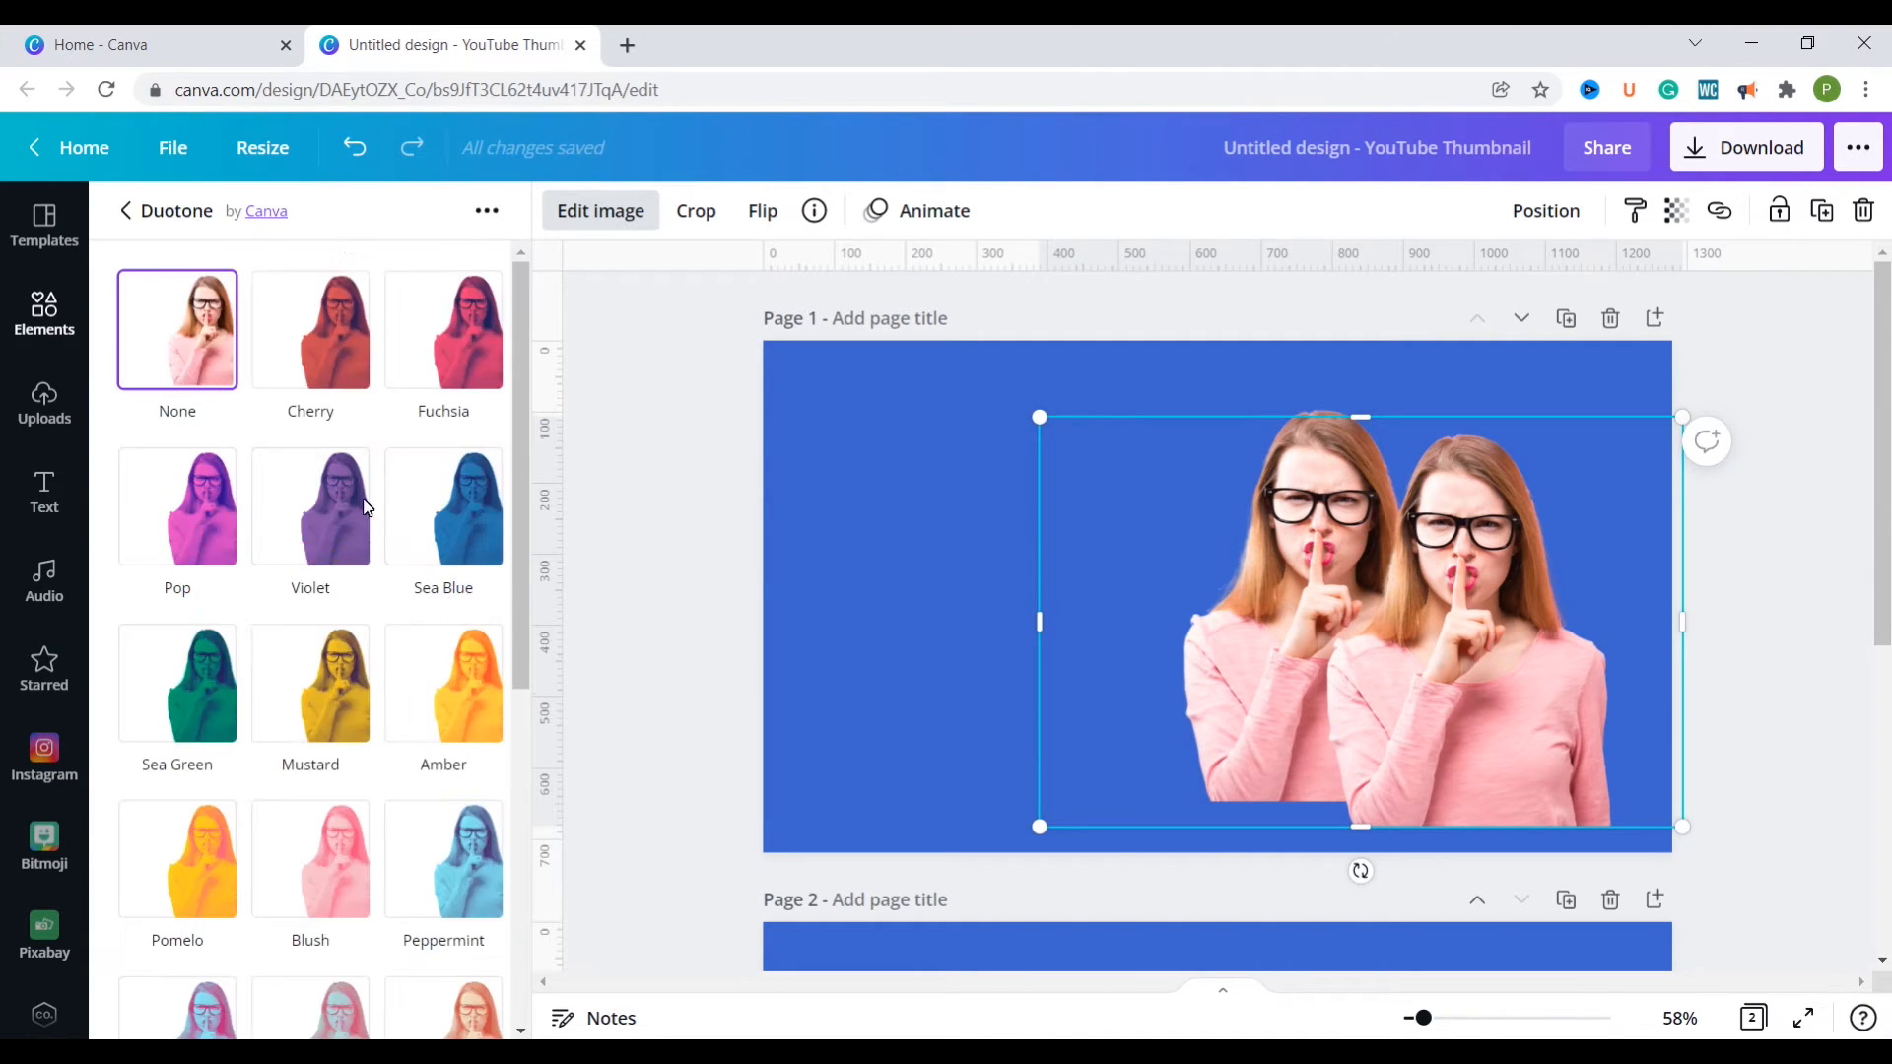
pyautogui.click(461, 711)
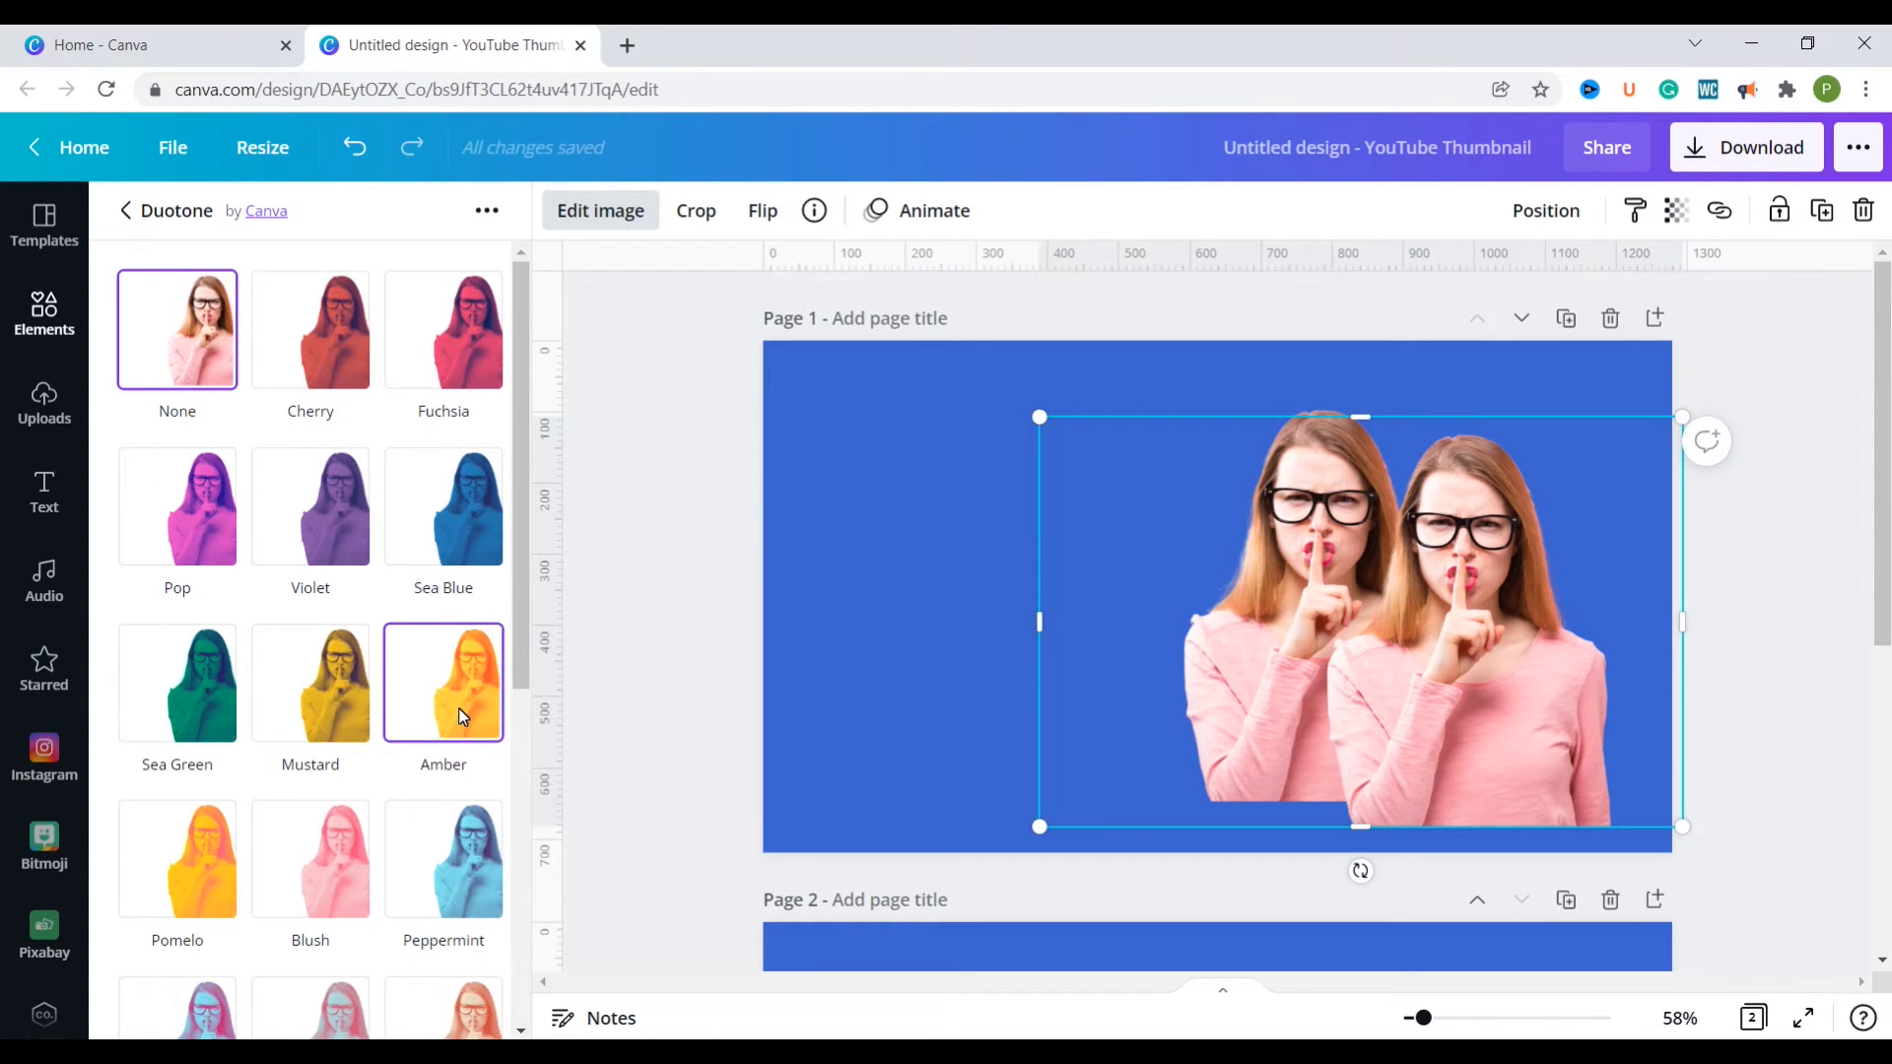
pyautogui.moveTo(1422, 773); pyautogui.dragTo(1281, 753)
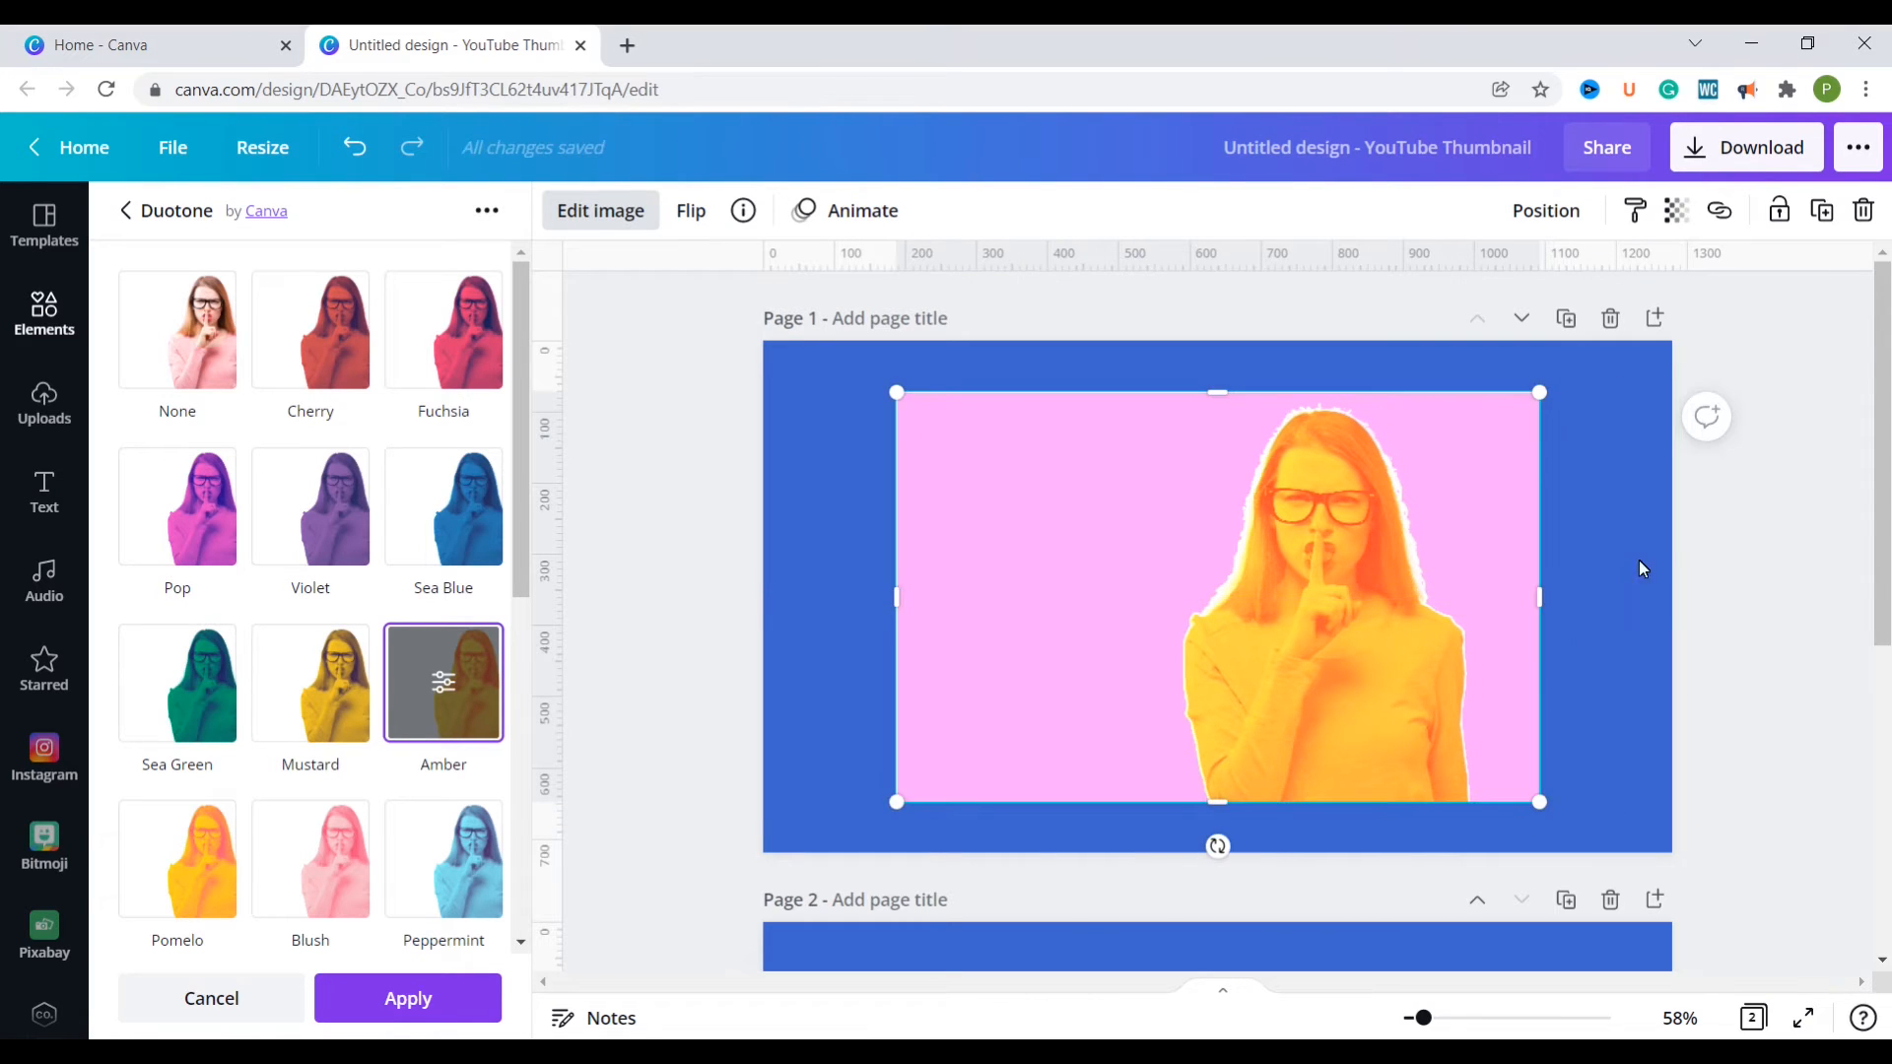
# Step: Enlarge the amber copy slightly and send it backward behind the full-colour cutout
pyautogui.moveTo(1539, 392); pyautogui.dragTo(1558, 382)
pyautogui.click(1480, 630)
pyautogui.click(1480, 631)
pyautogui.rightClick(1480, 630)
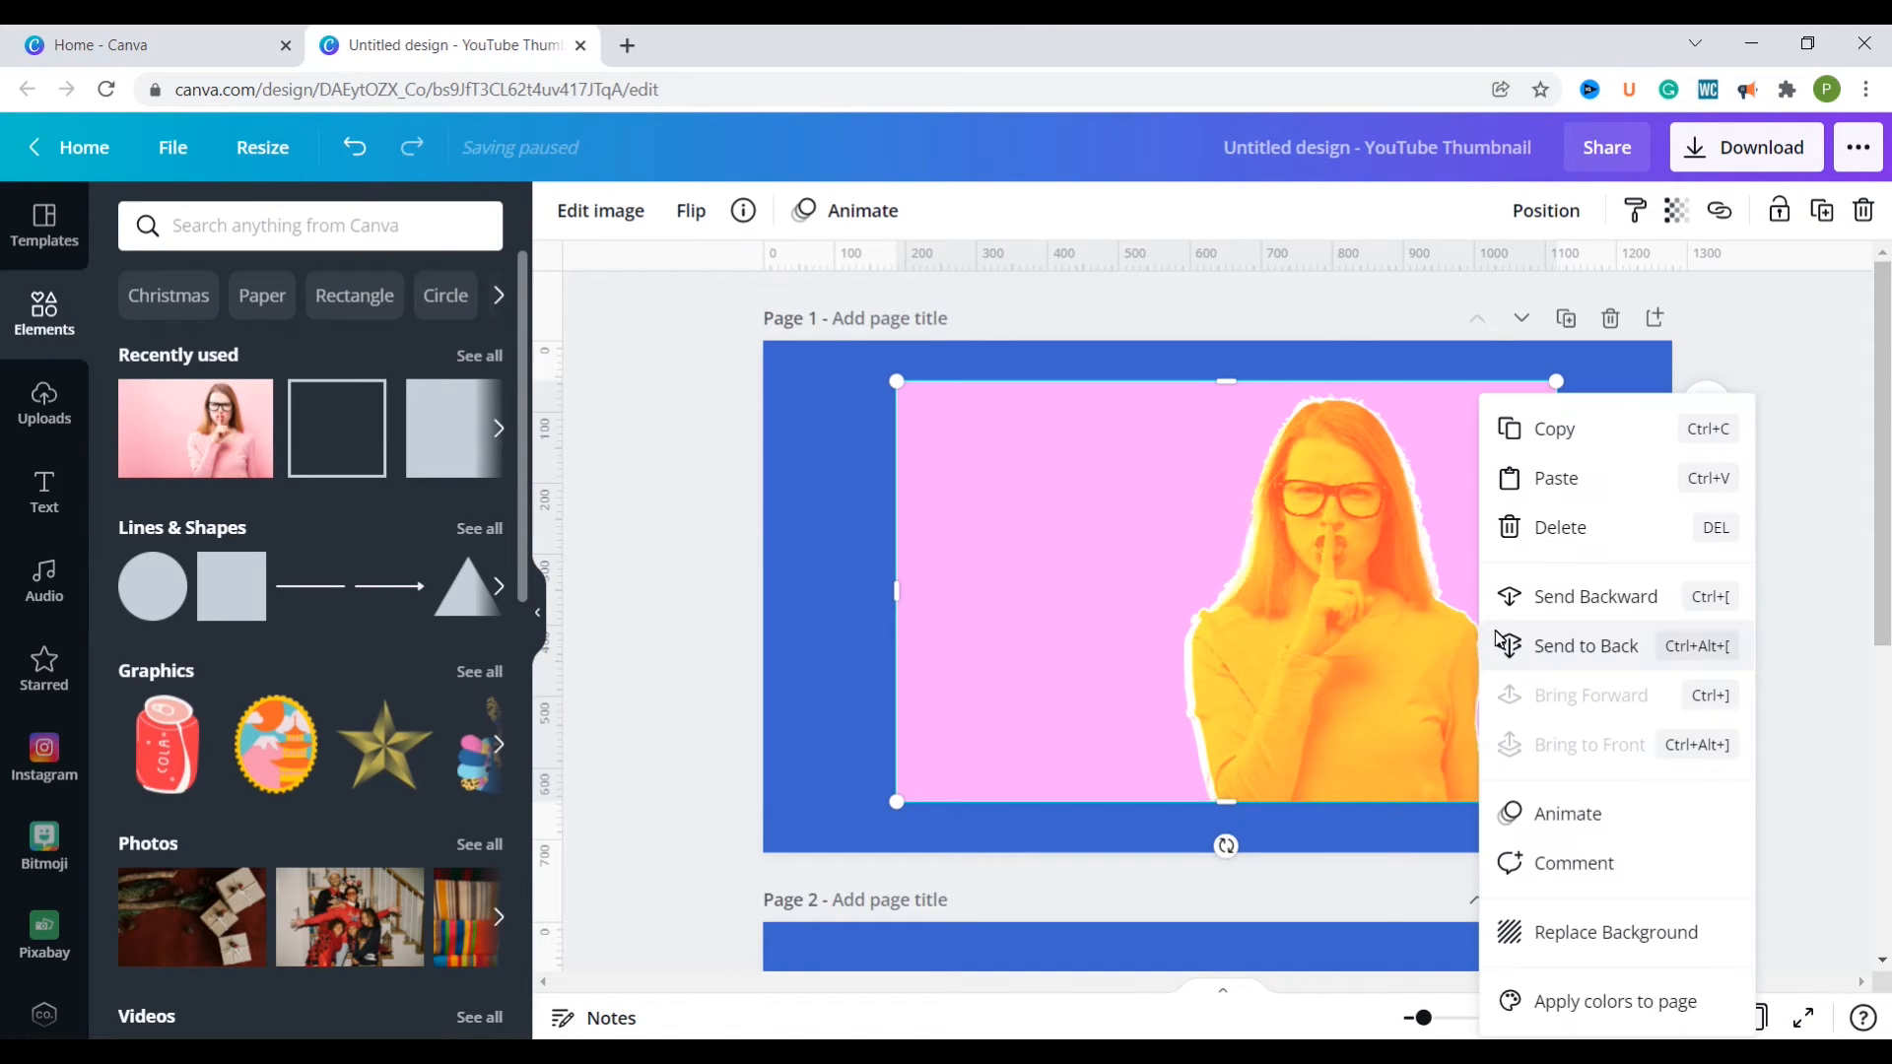
pyautogui.click(1570, 599)
# Step: Centre the full-colour cutout over the larger amber copy so that an amber edge surrounds it
pyautogui.moveTo(1293, 688); pyautogui.dragTo(1227, 773)
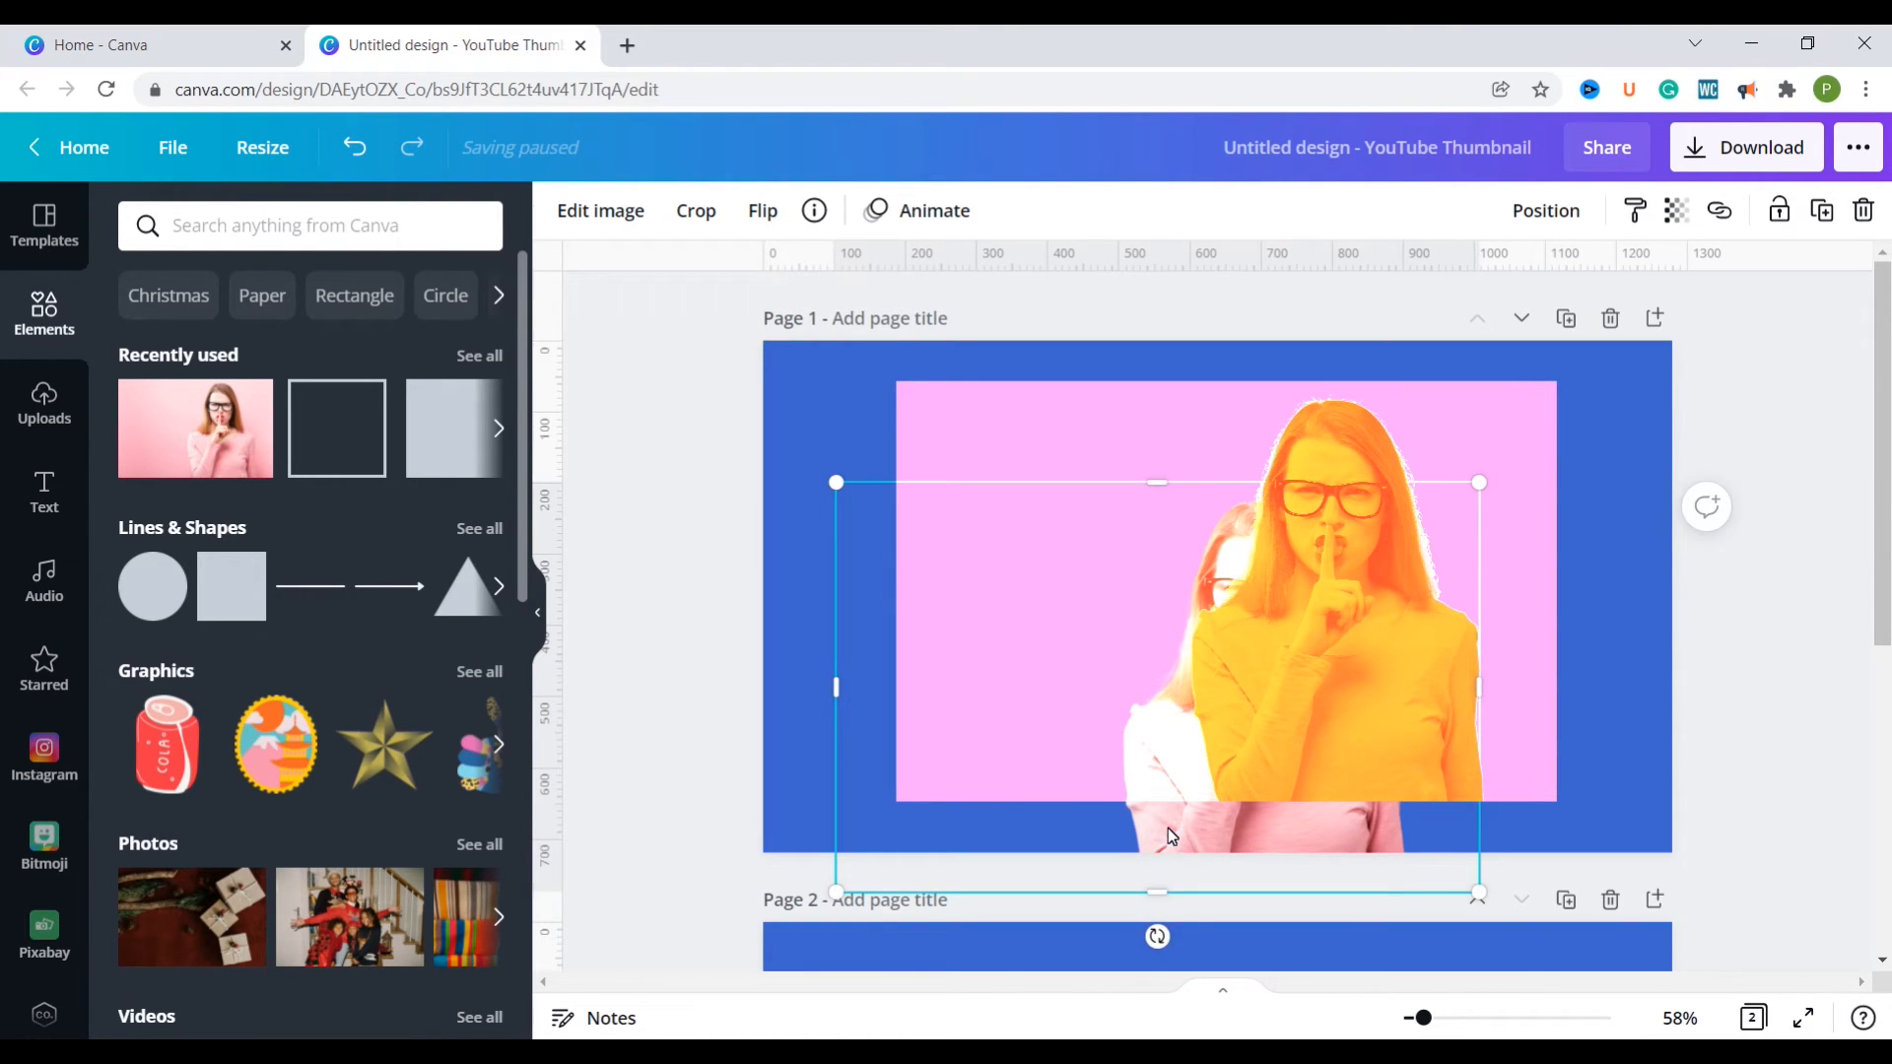
pyautogui.moveTo(1197, 853); pyautogui.dragTo(894, 806)
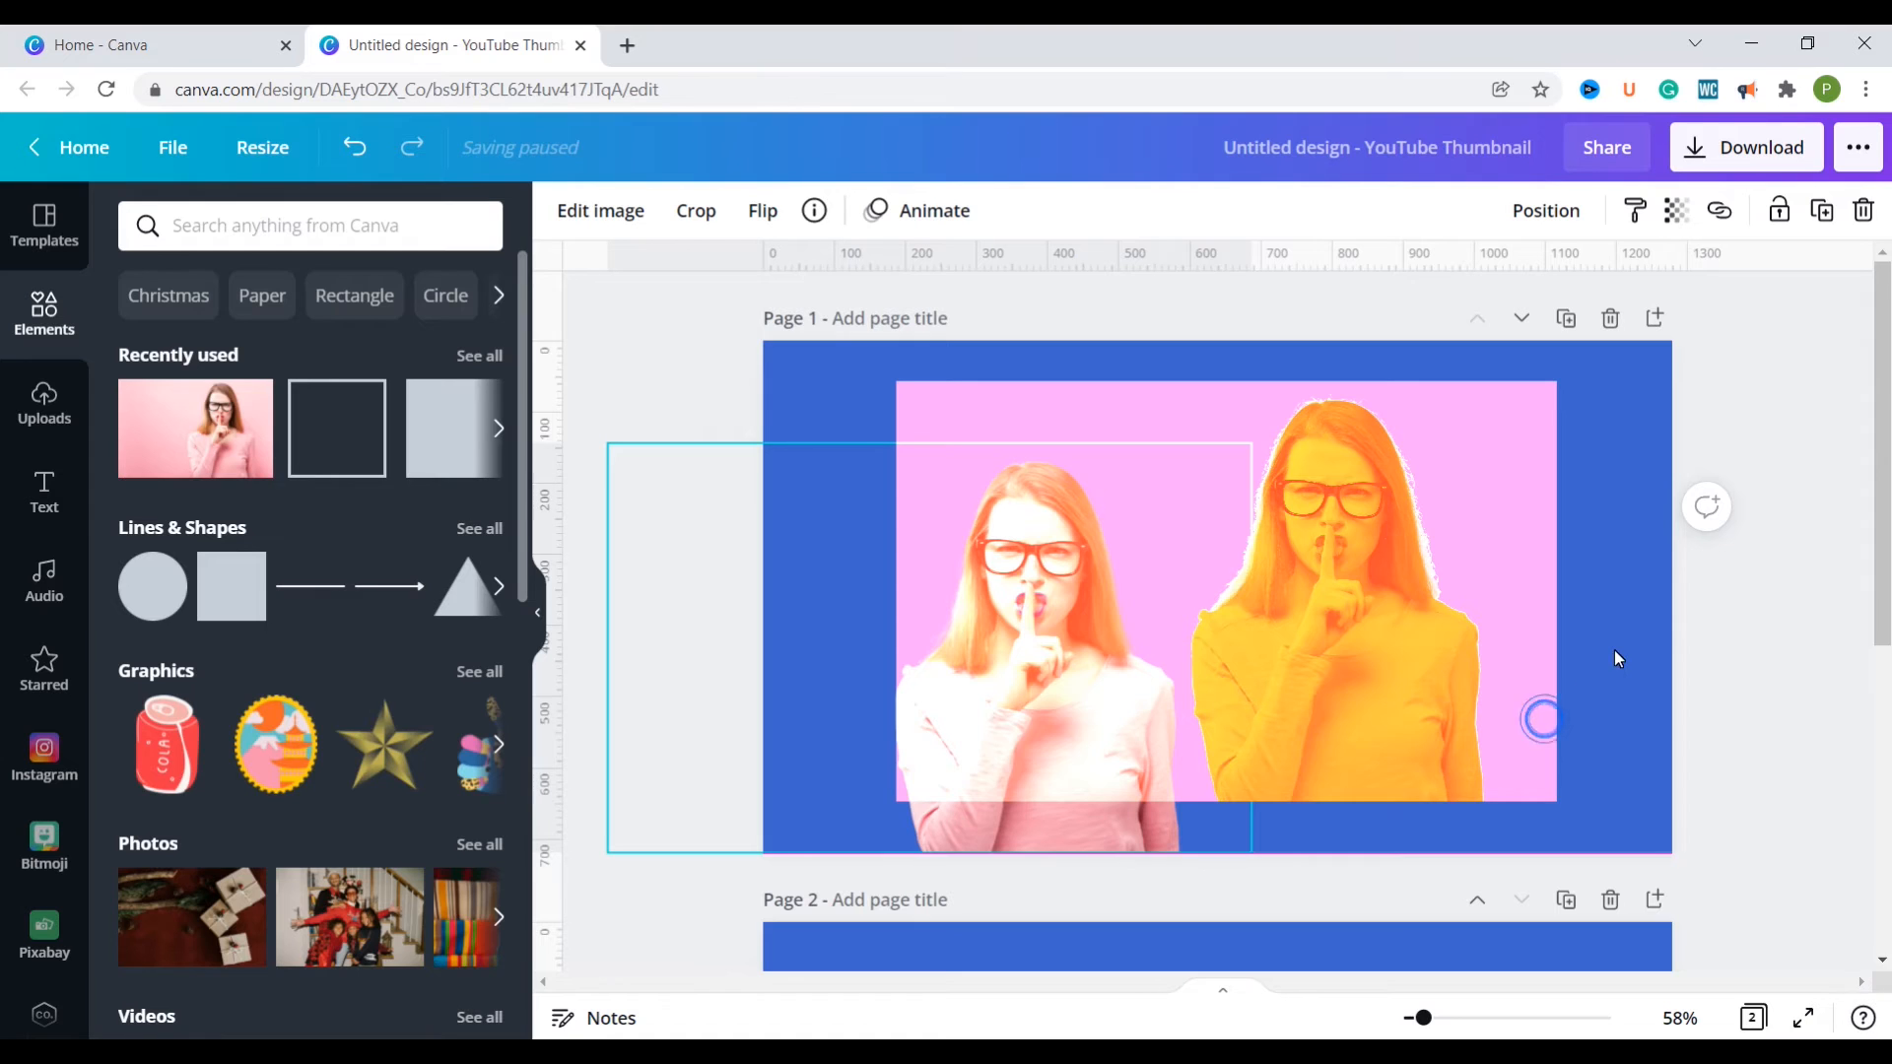
pyautogui.click(1499, 667)
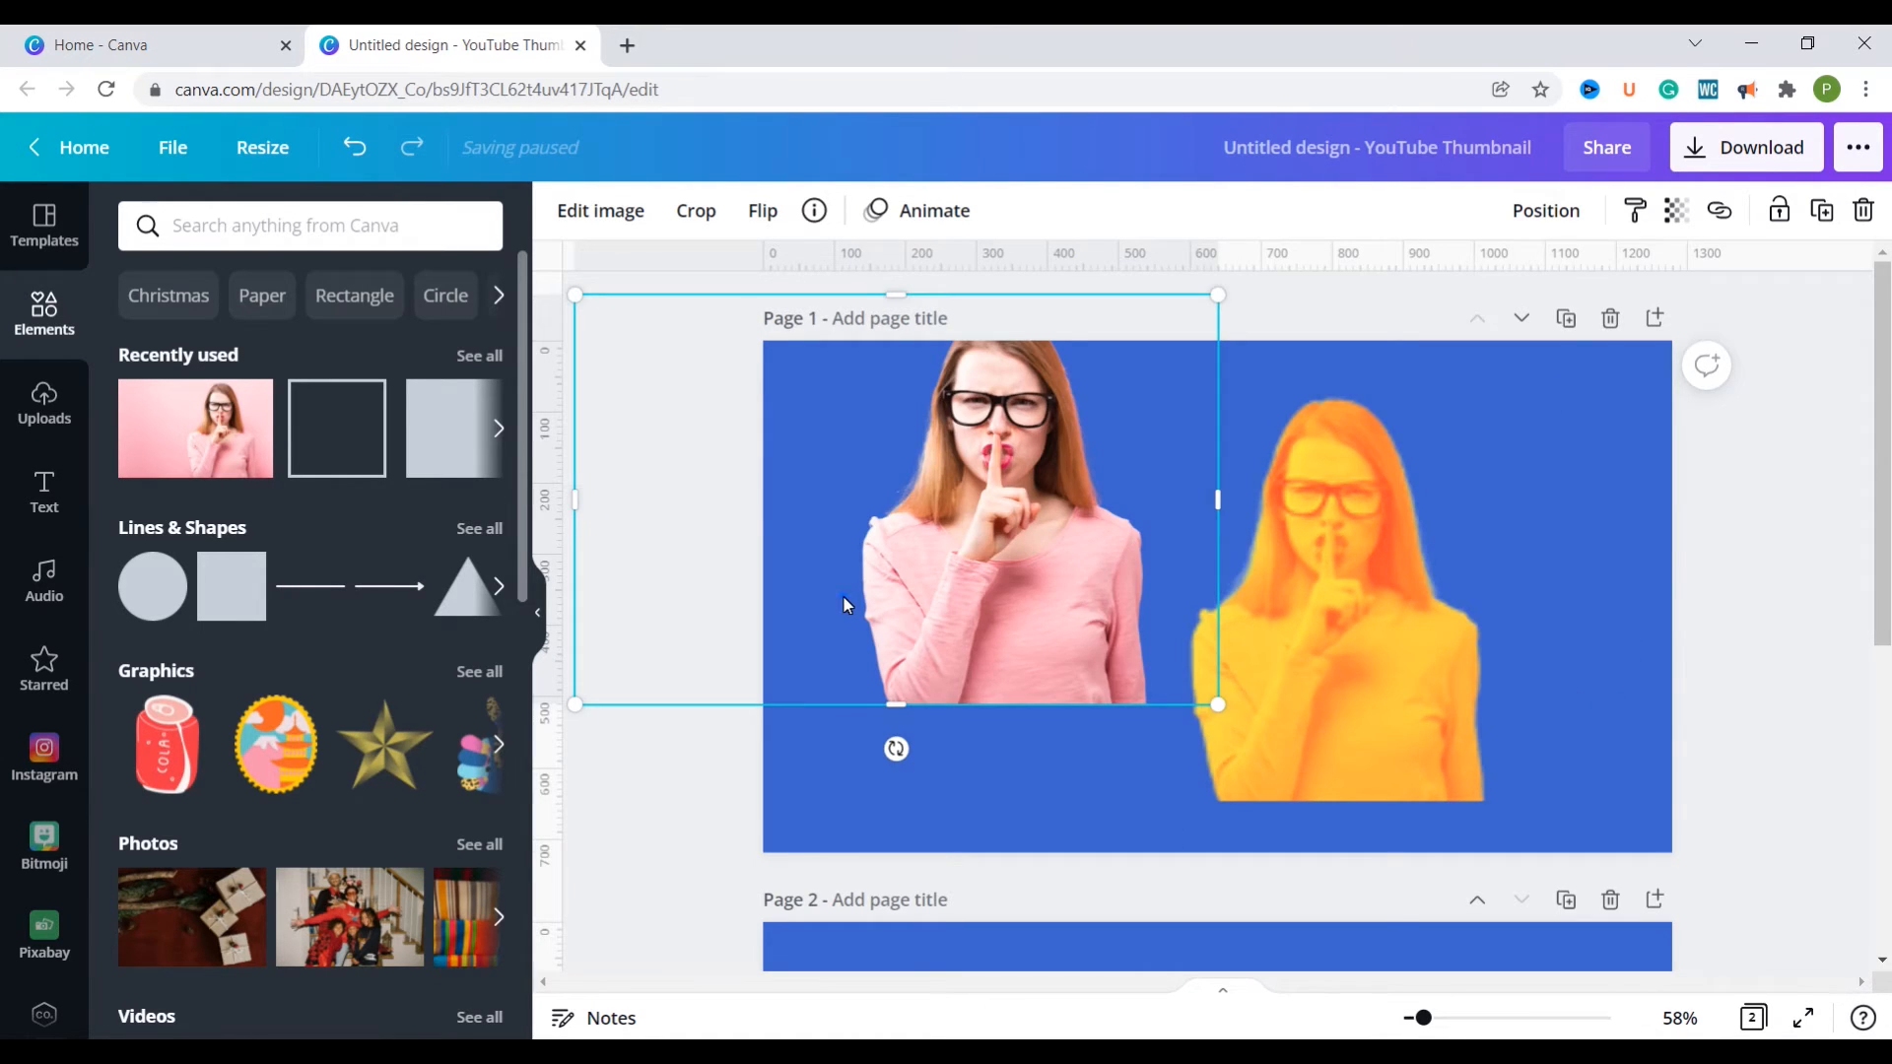
pyautogui.moveTo(843, 597); pyautogui.dragTo(1177, 690)
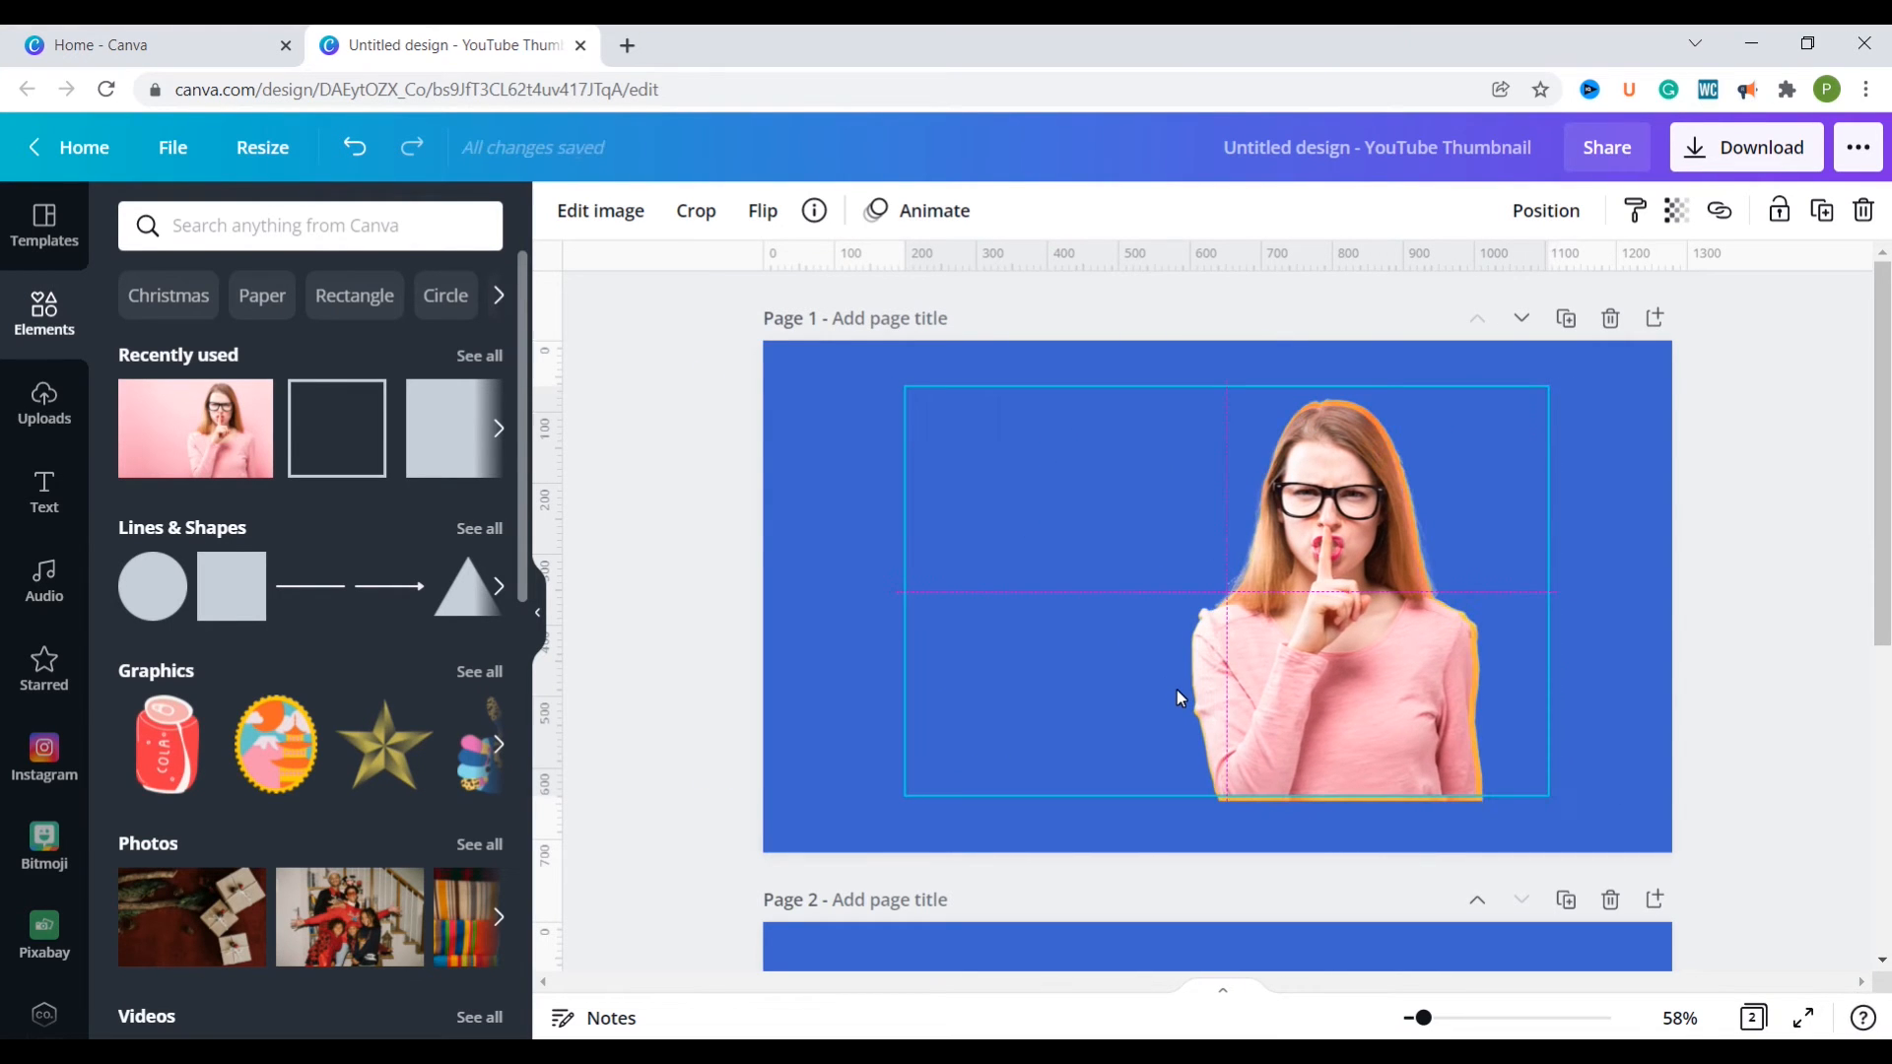
pyautogui.moveTo(1176, 690); pyautogui.dragTo(1174, 689)
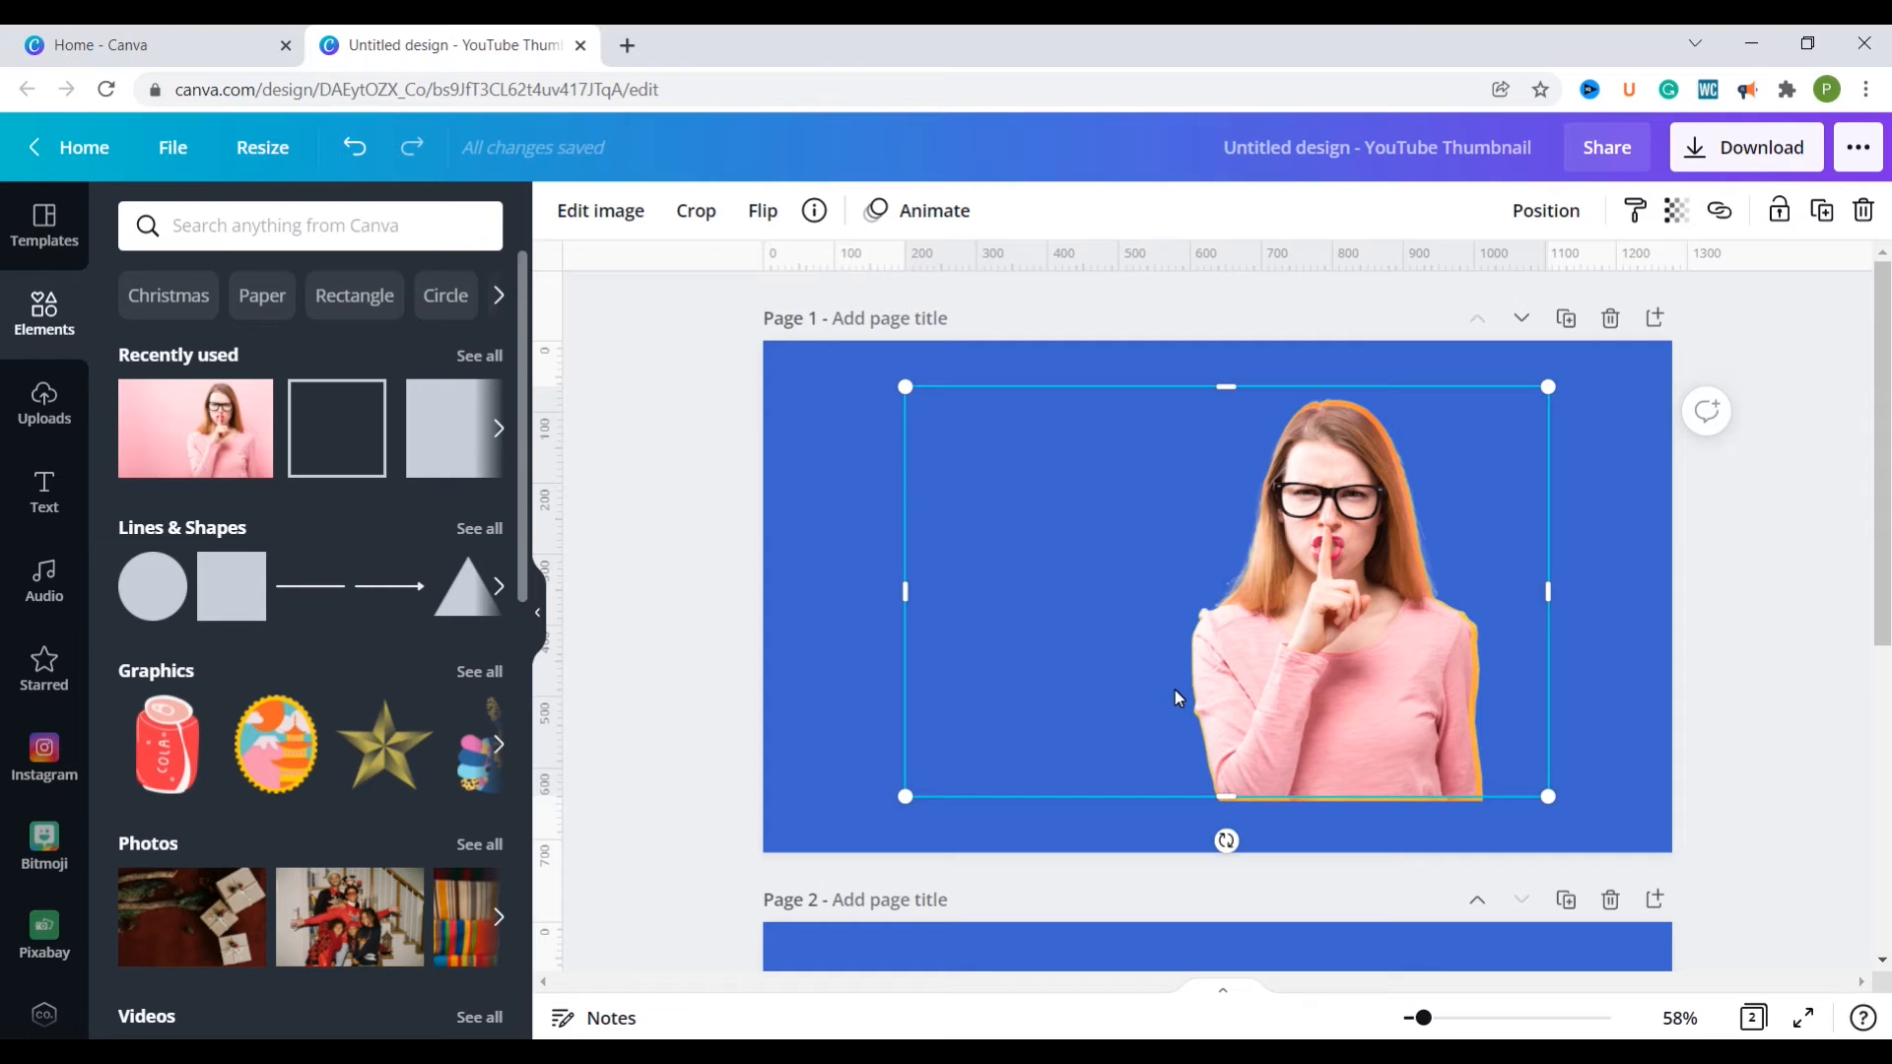
# Step: Try nudging the full-colour cutout right and down over the amber copy, and undo both nudges
pyautogui.hotkey('shift', 'Right')
pyautogui.hotkey('shift', 'Down')
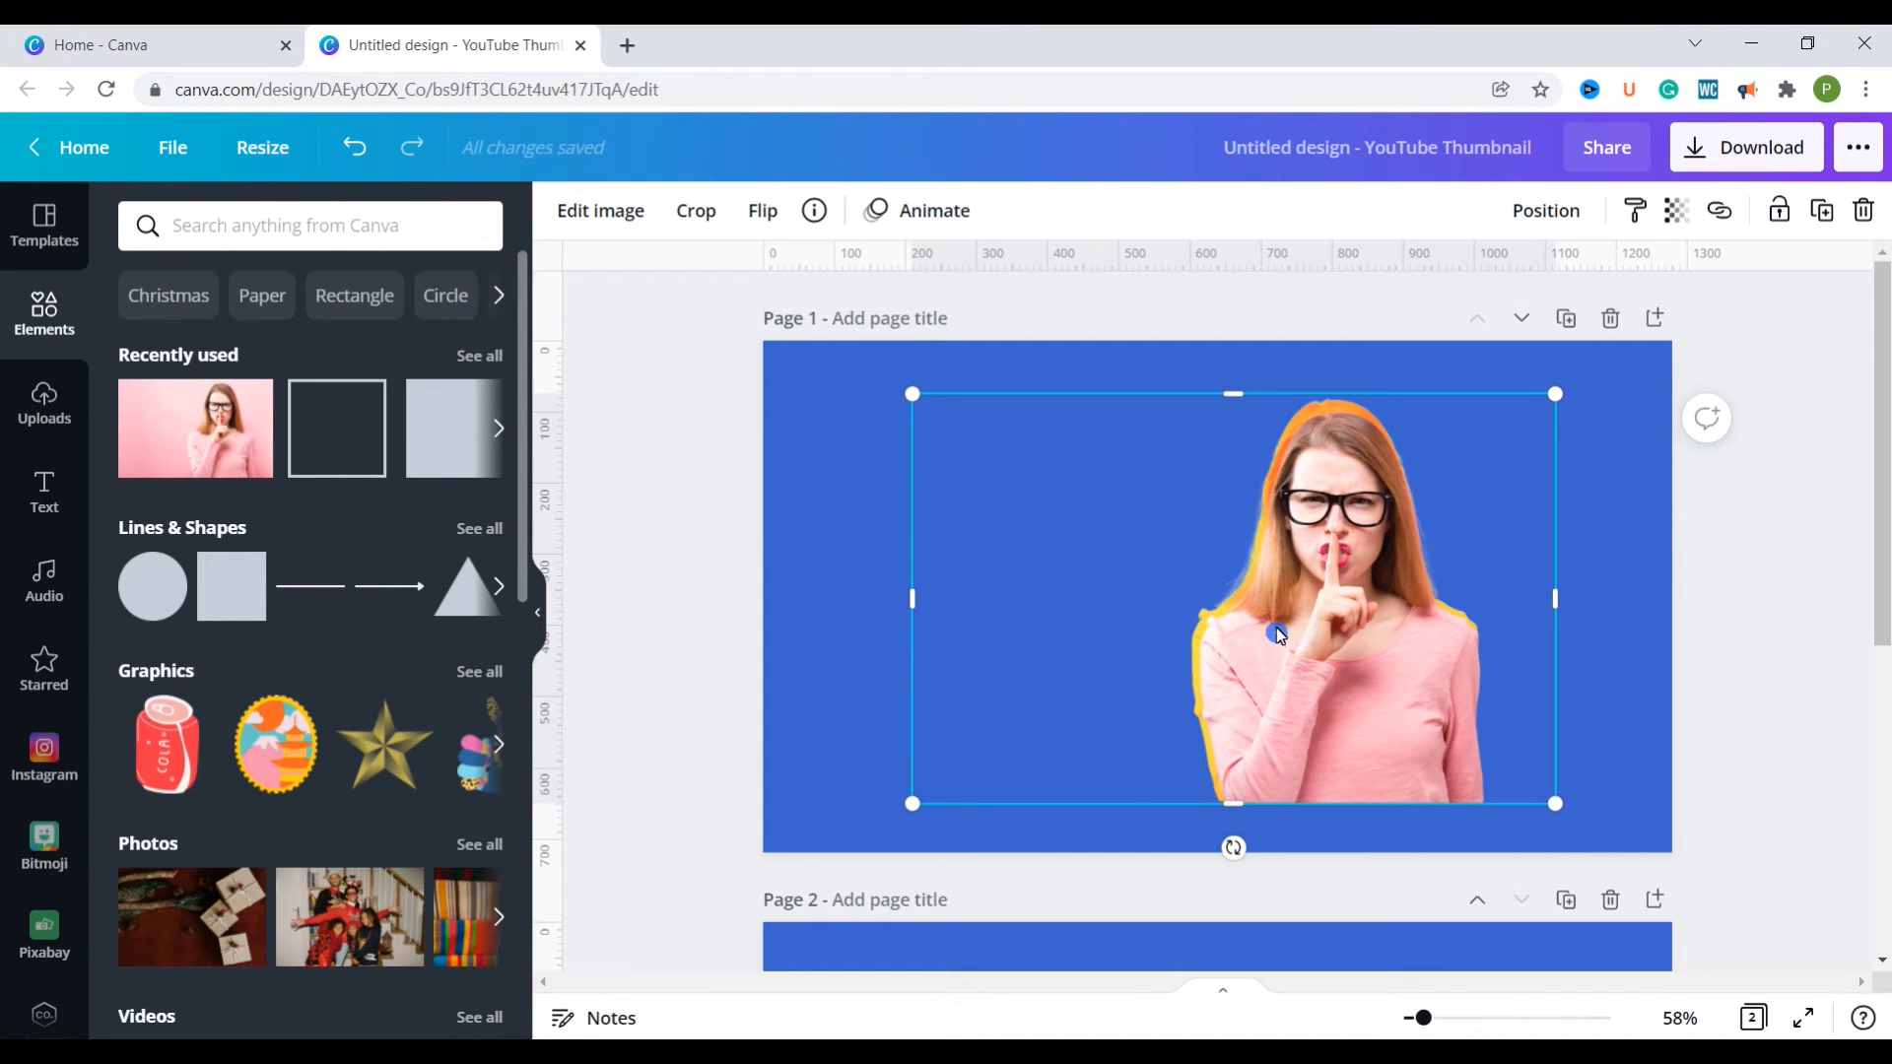
pyautogui.hotkey('ctrl', 'z')
pyautogui.hotkey('ctrl', 'z')
# Step: Adjust the amber copy behind the woman with Blur 72 and Contrast 34 to create a soft glow
pyautogui.click(1487, 684)
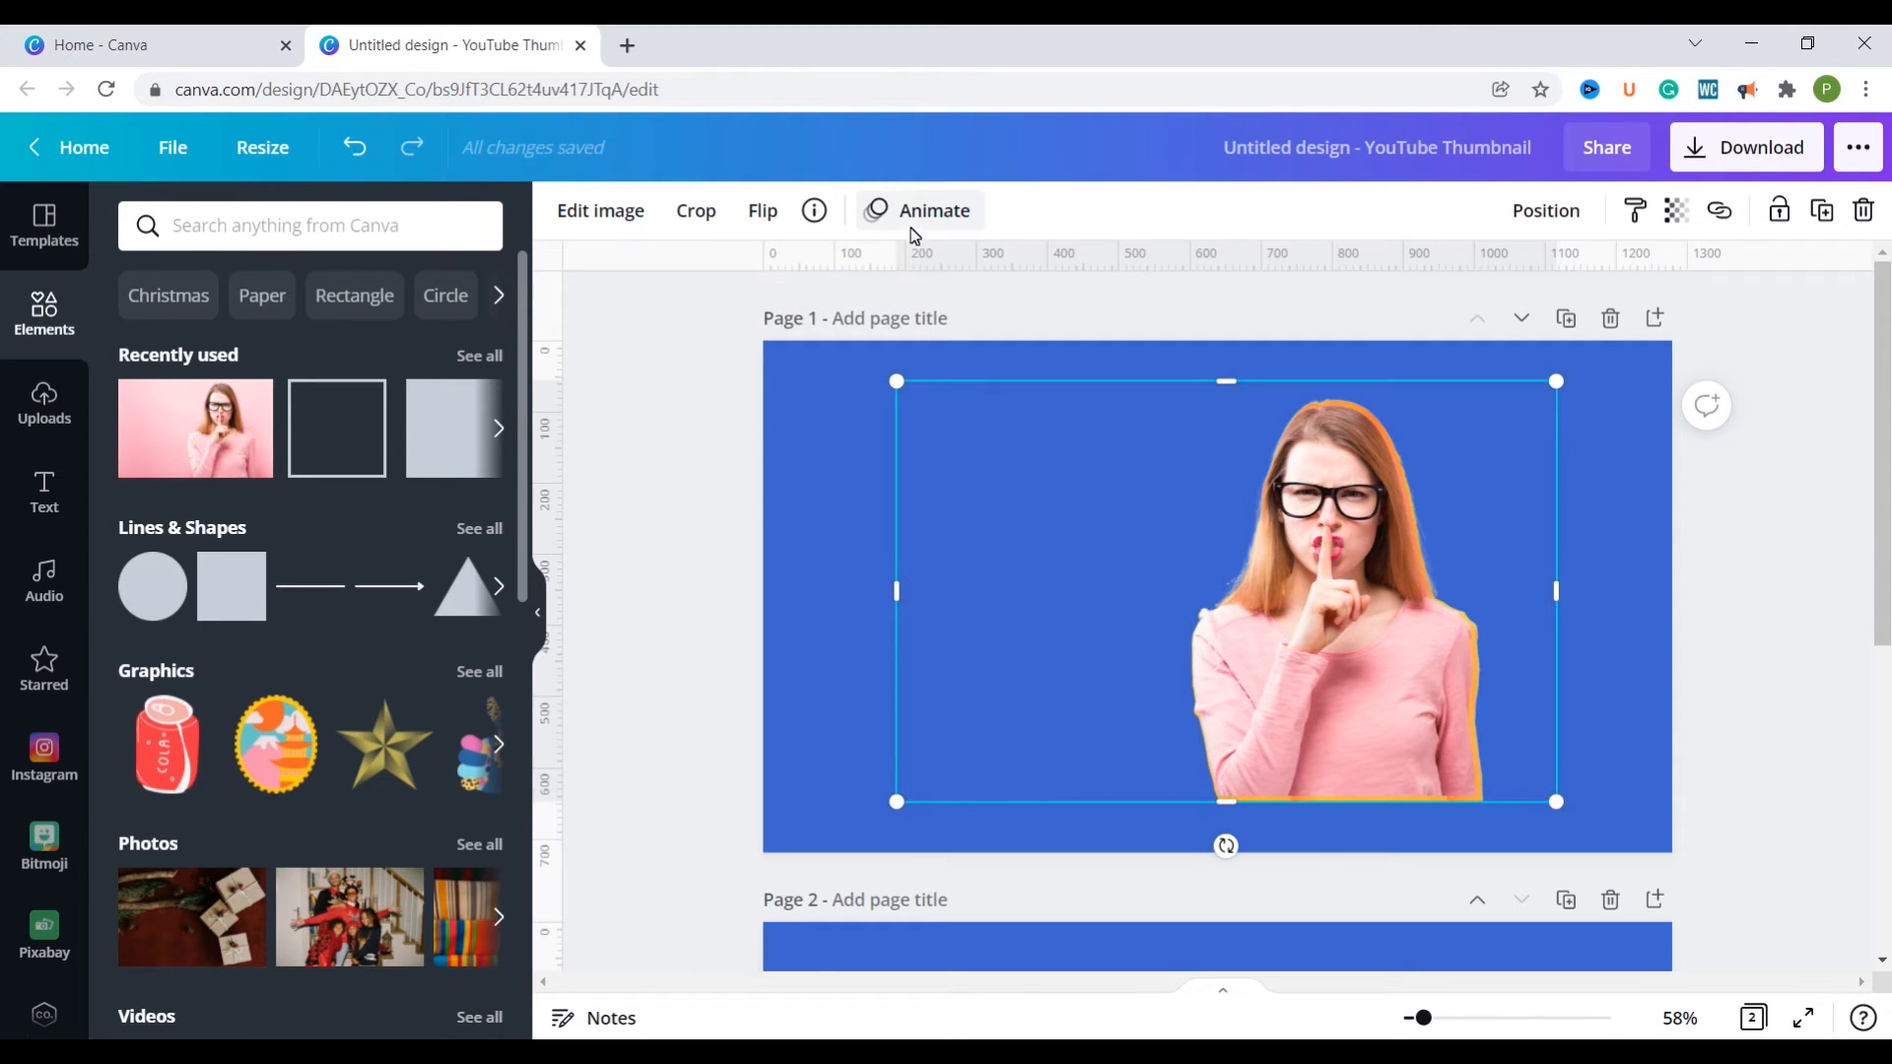
pyautogui.click(611, 218)
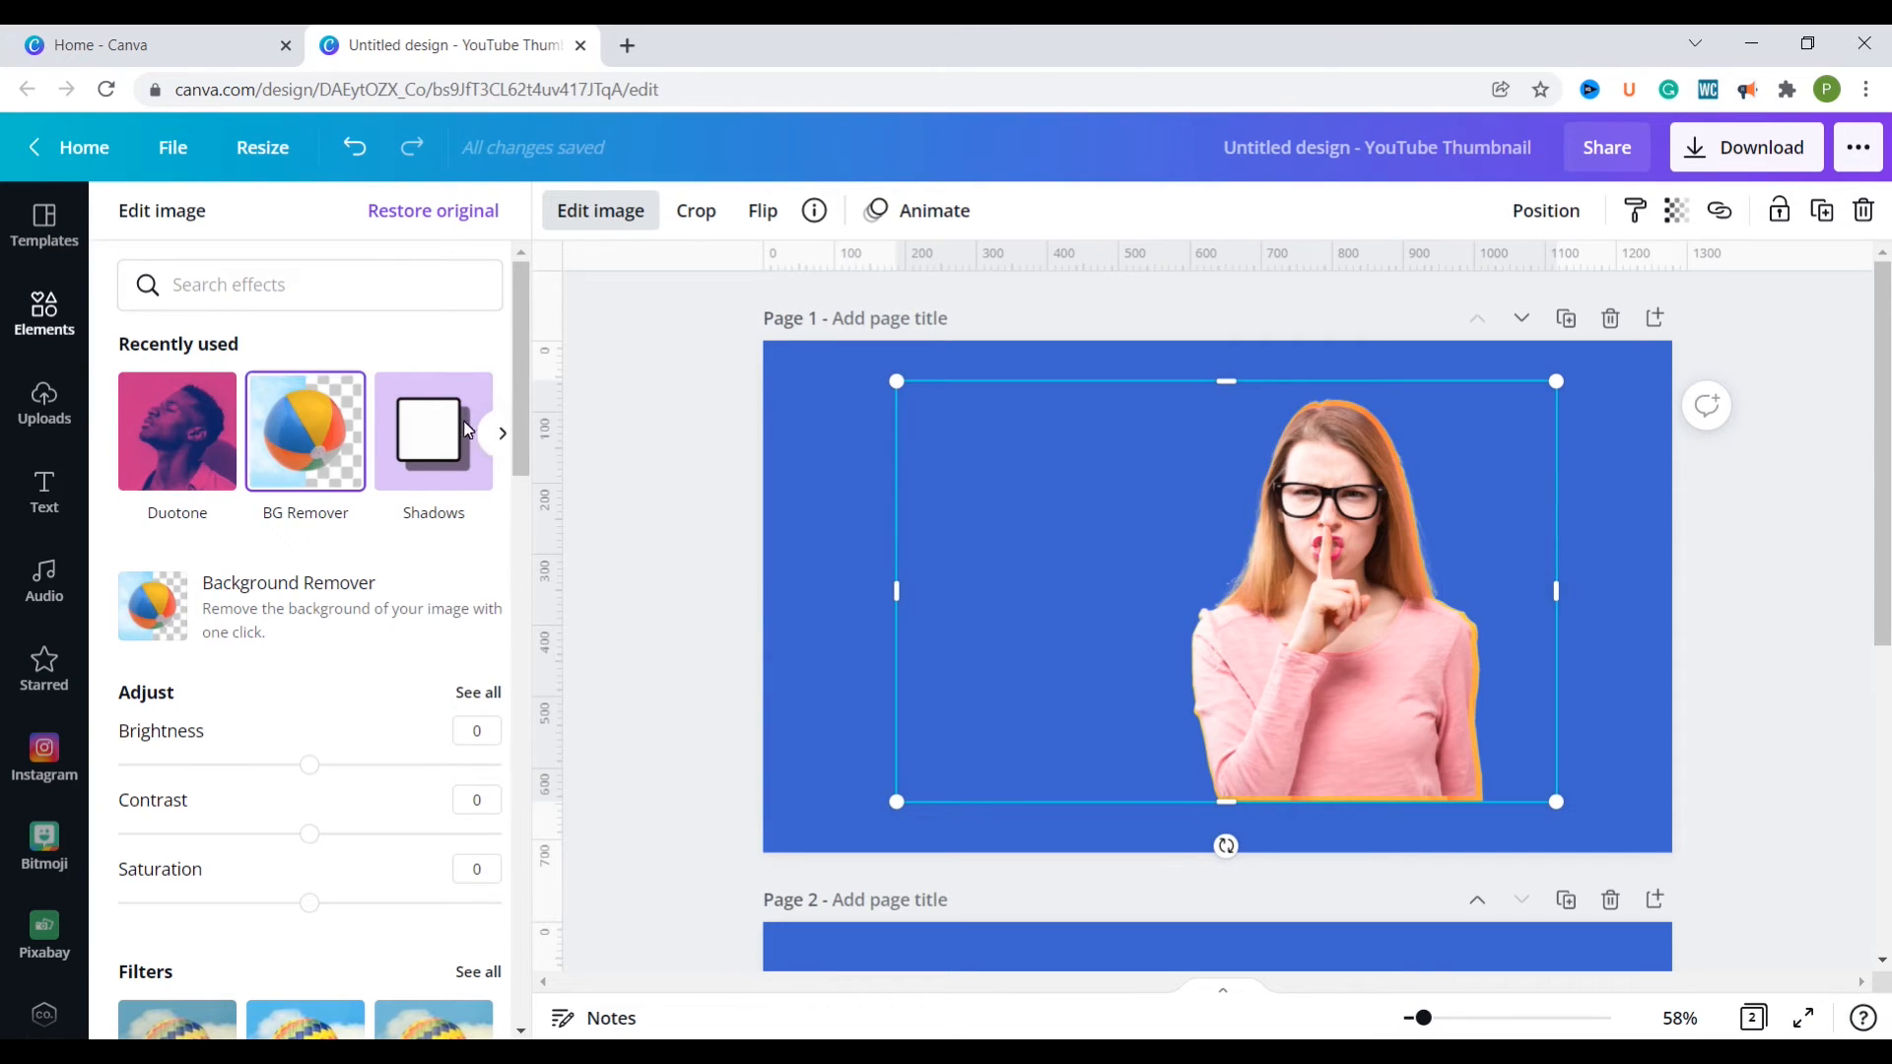
pyautogui.click(506, 434)
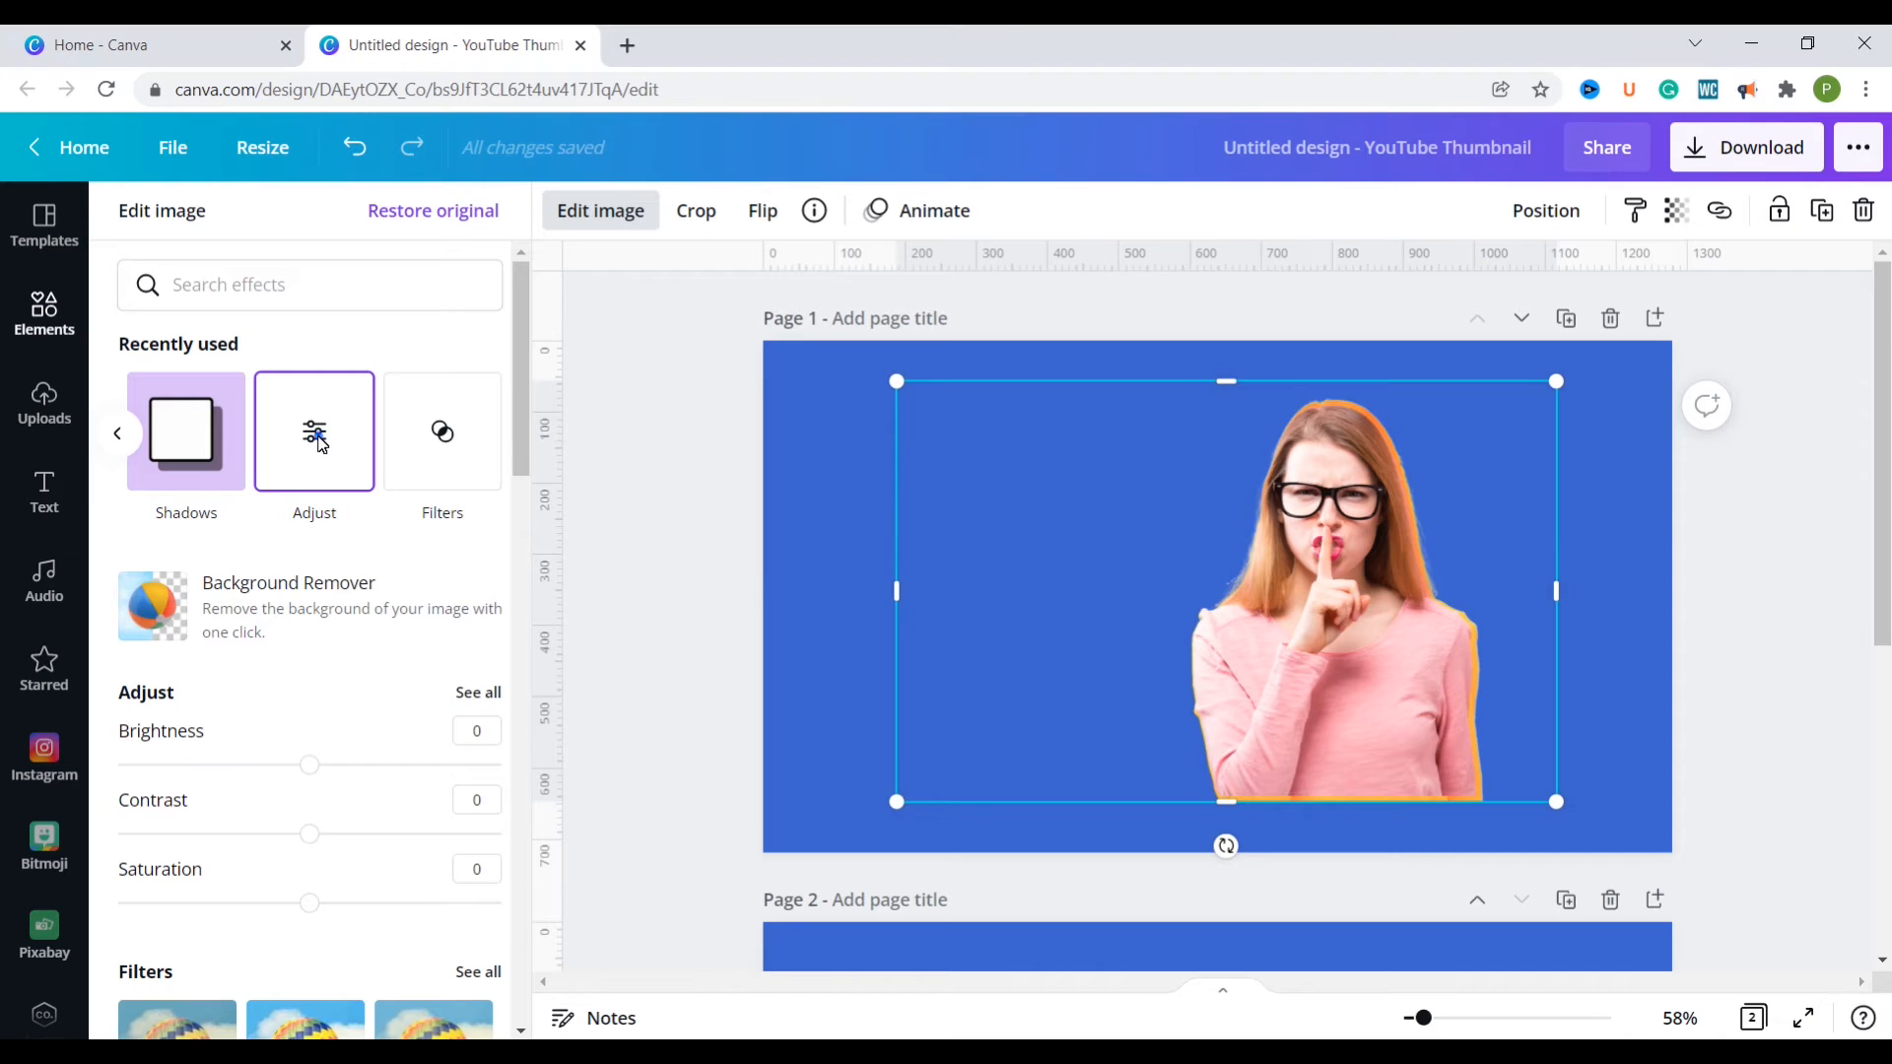
pyautogui.click(323, 445)
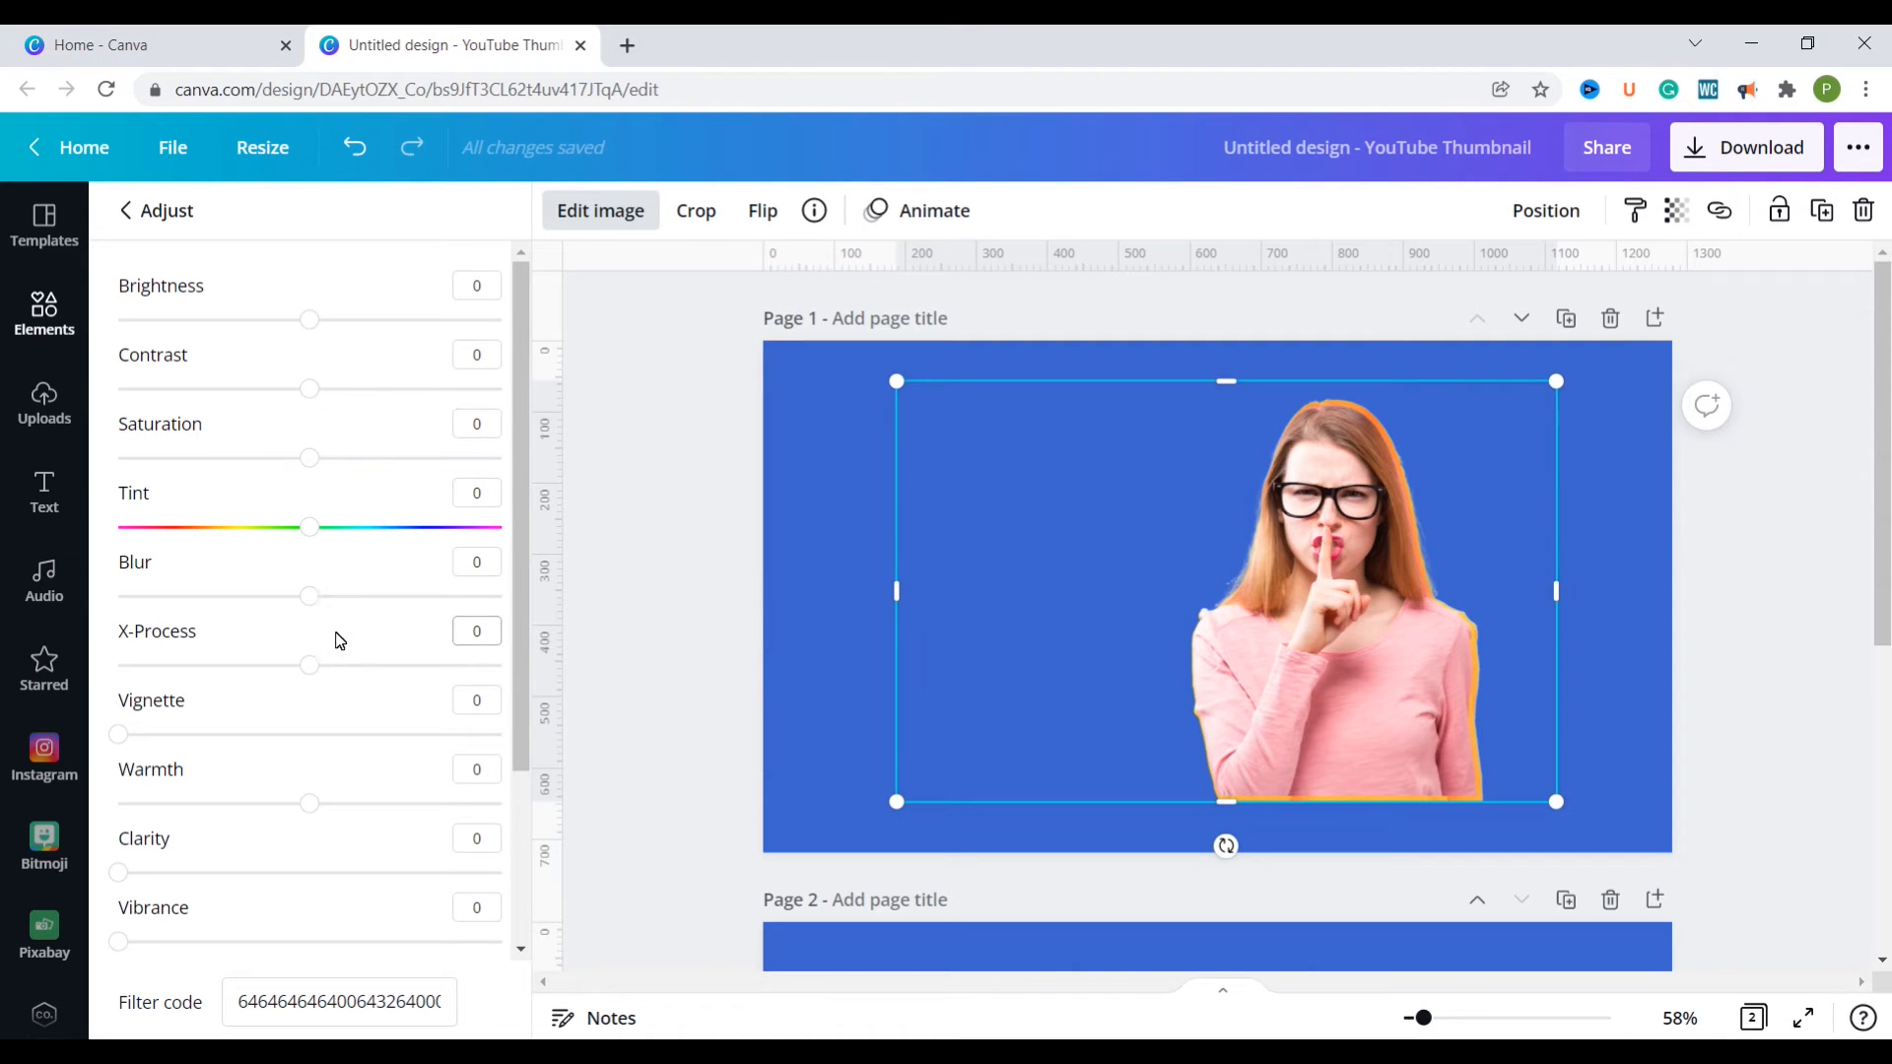
pyautogui.moveTo(314, 602); pyautogui.dragTo(430, 612)
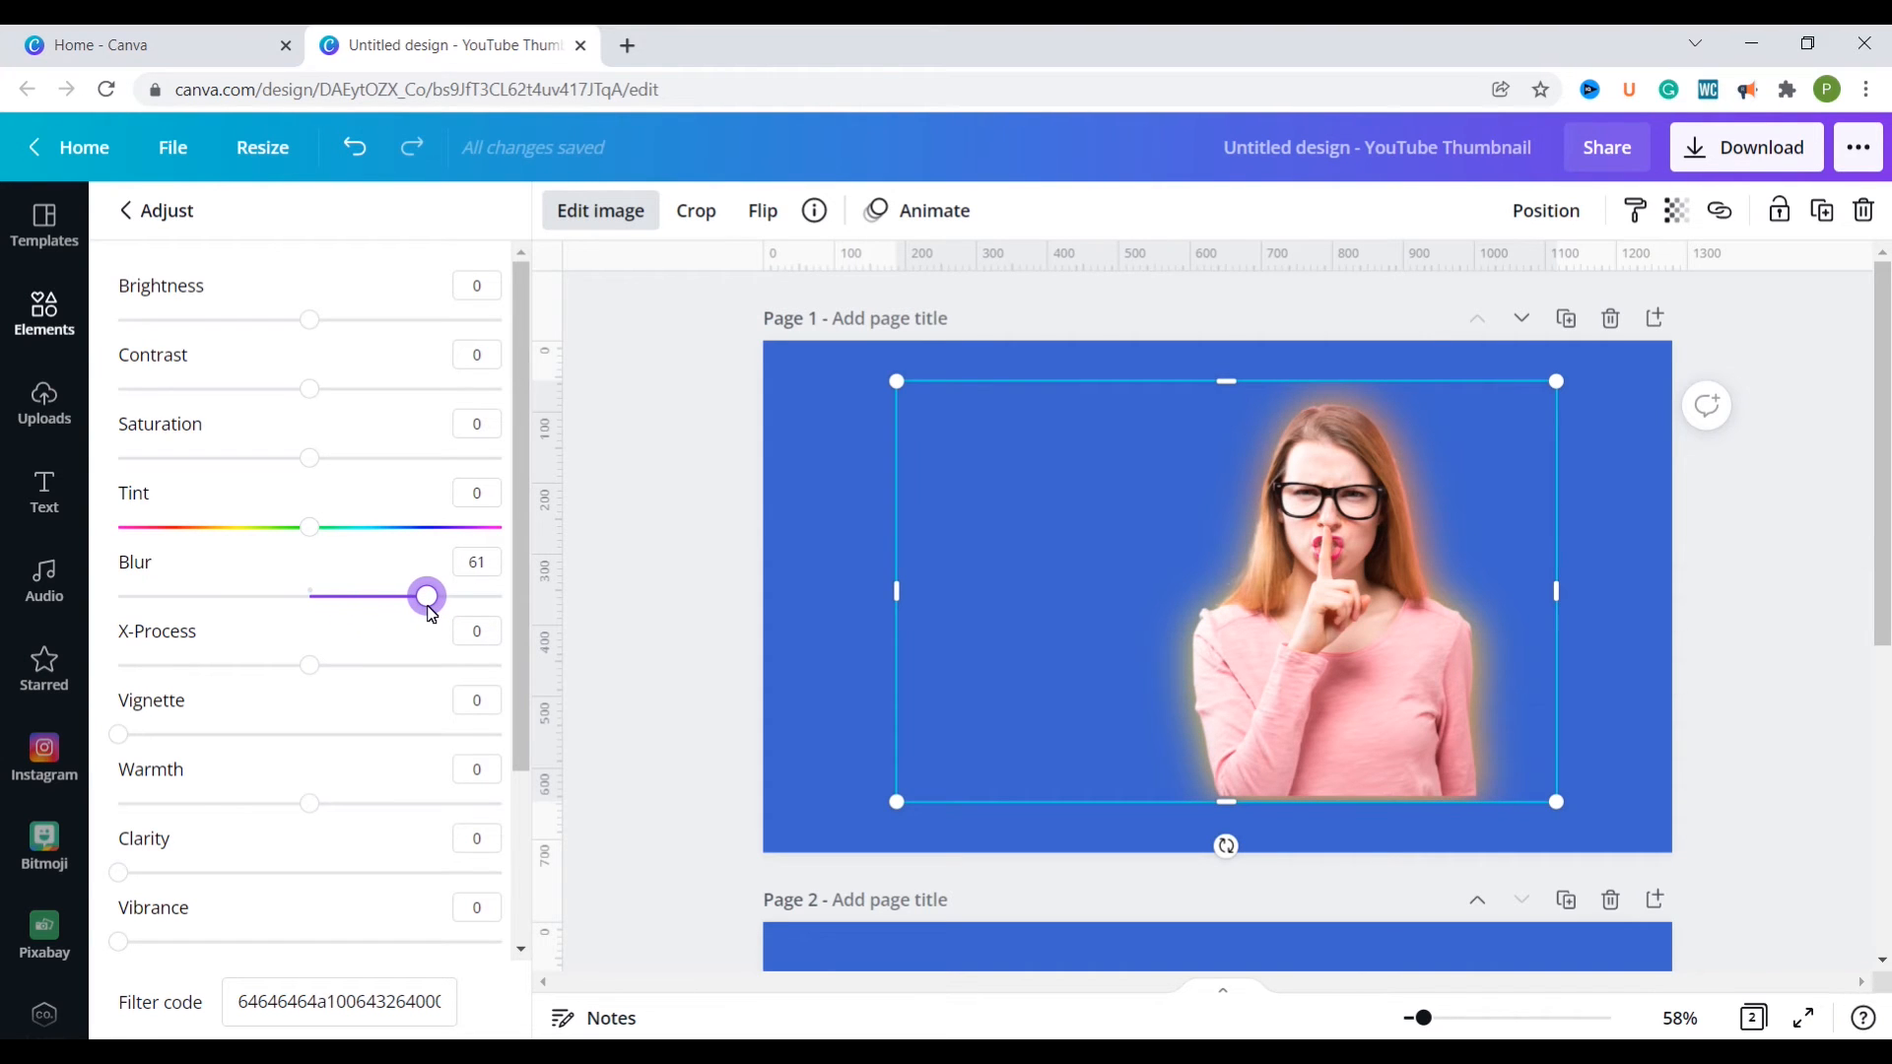
pyautogui.moveTo(430, 612)
pyautogui.mouseDown()
pyautogui.moveTo(499, 603)
pyautogui.moveTo(451, 614)
pyautogui.mouseUp()
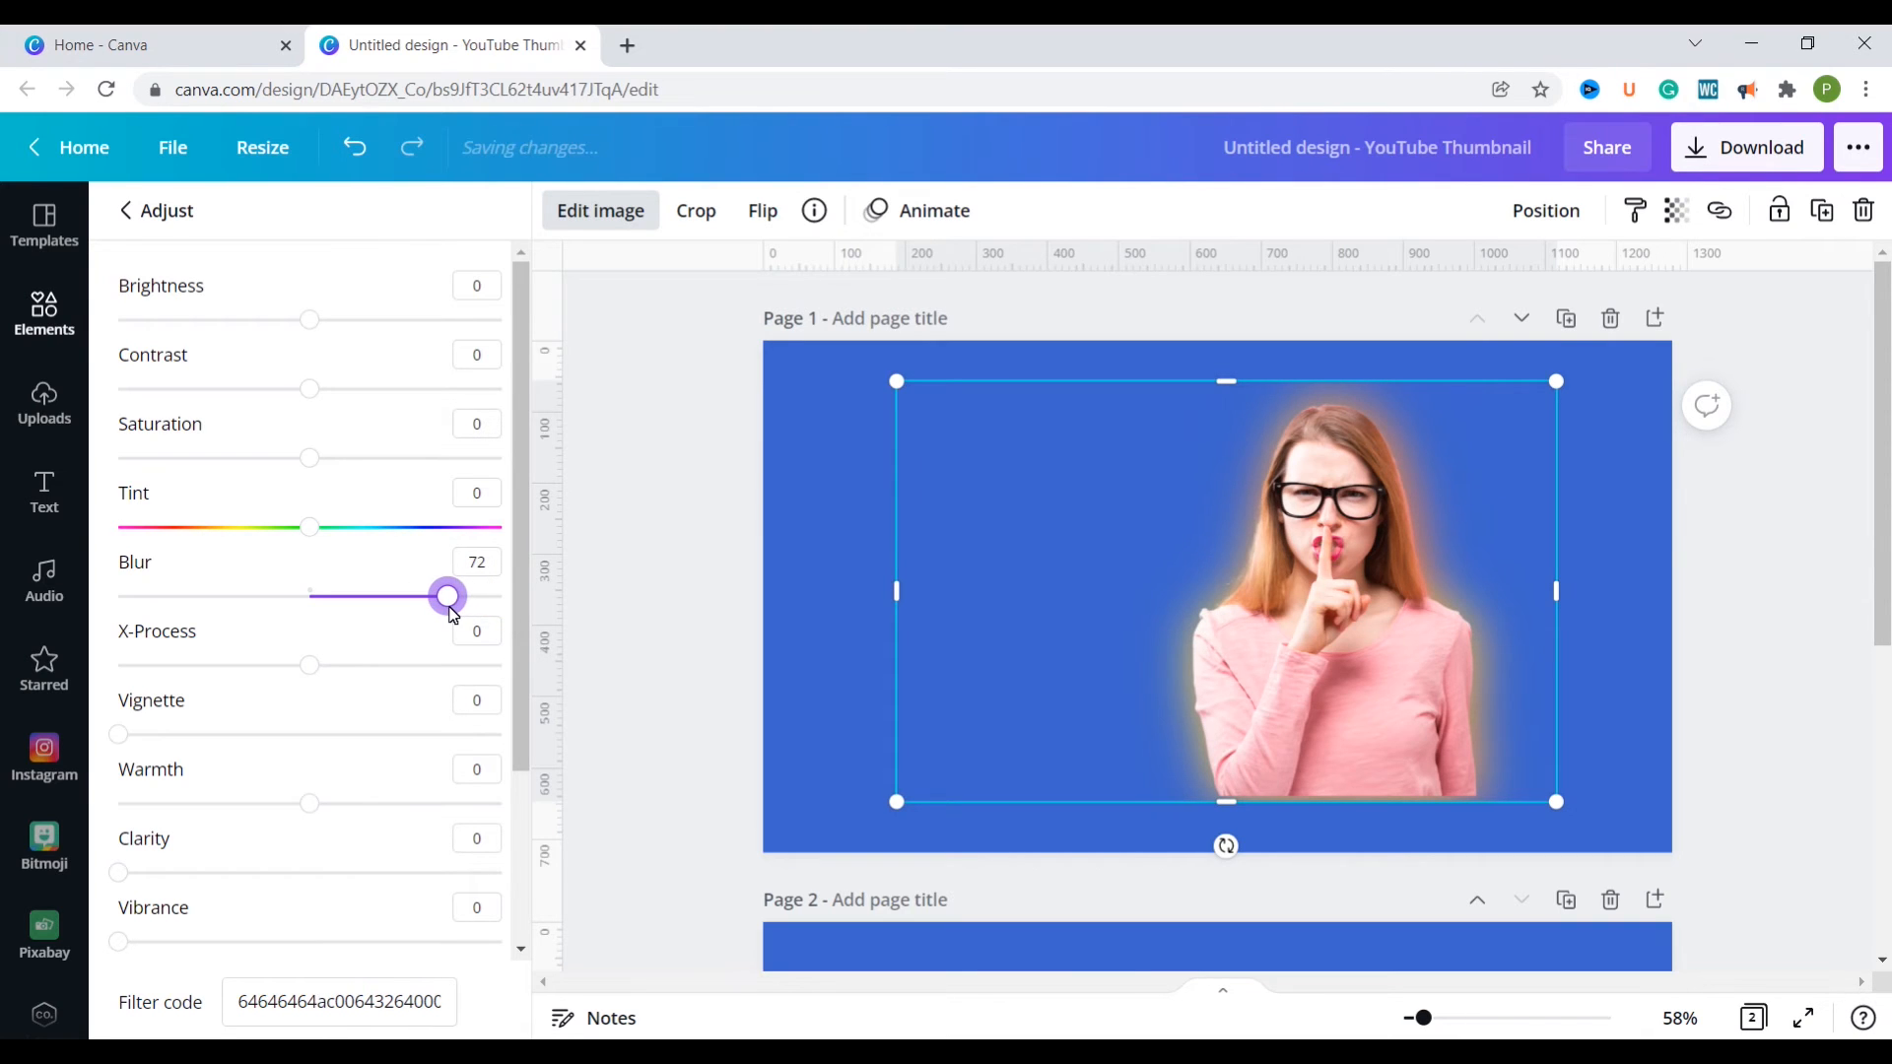
pyautogui.moveTo(199, 320); pyautogui.dragTo(315, 399)
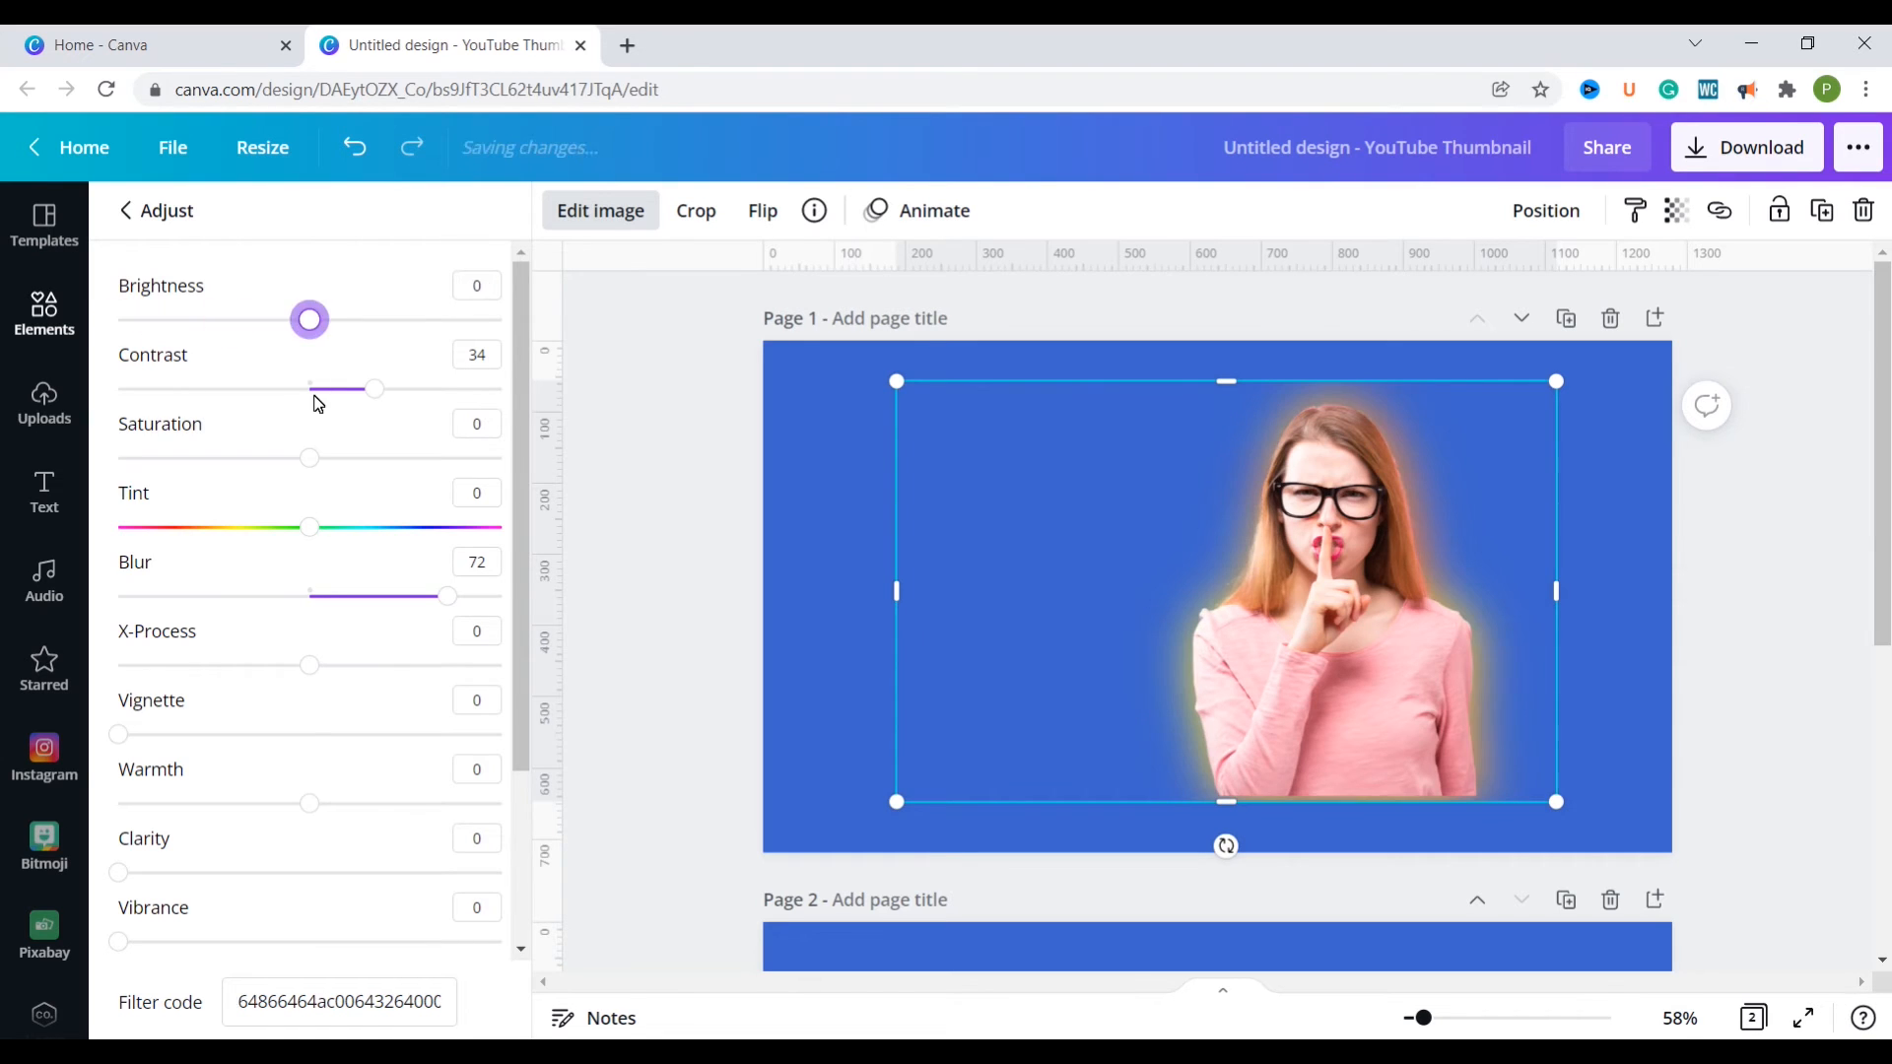
pyautogui.click(1038, 828)
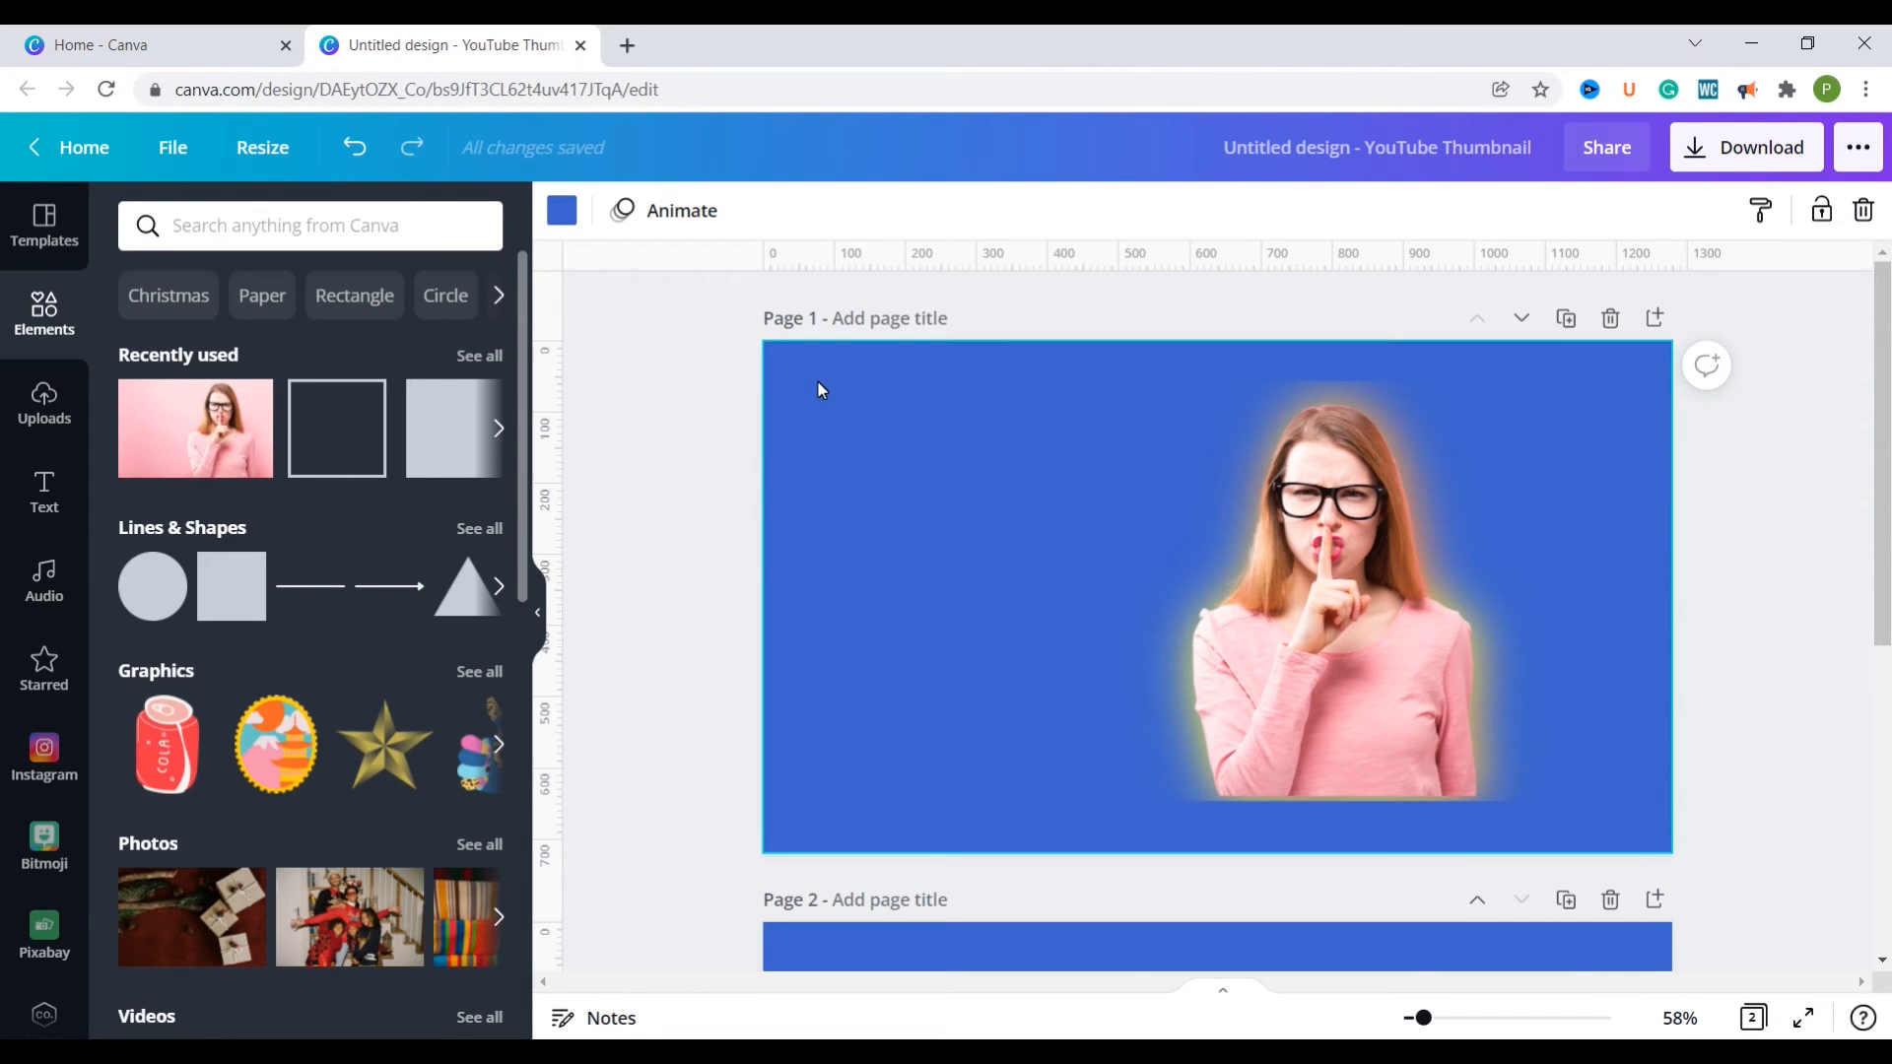
# Step: Group the cutout with its blurred amber copy and move the group to the page's lower-right corner
pyautogui.moveTo(800, 388); pyautogui.dragTo(1262, 554)
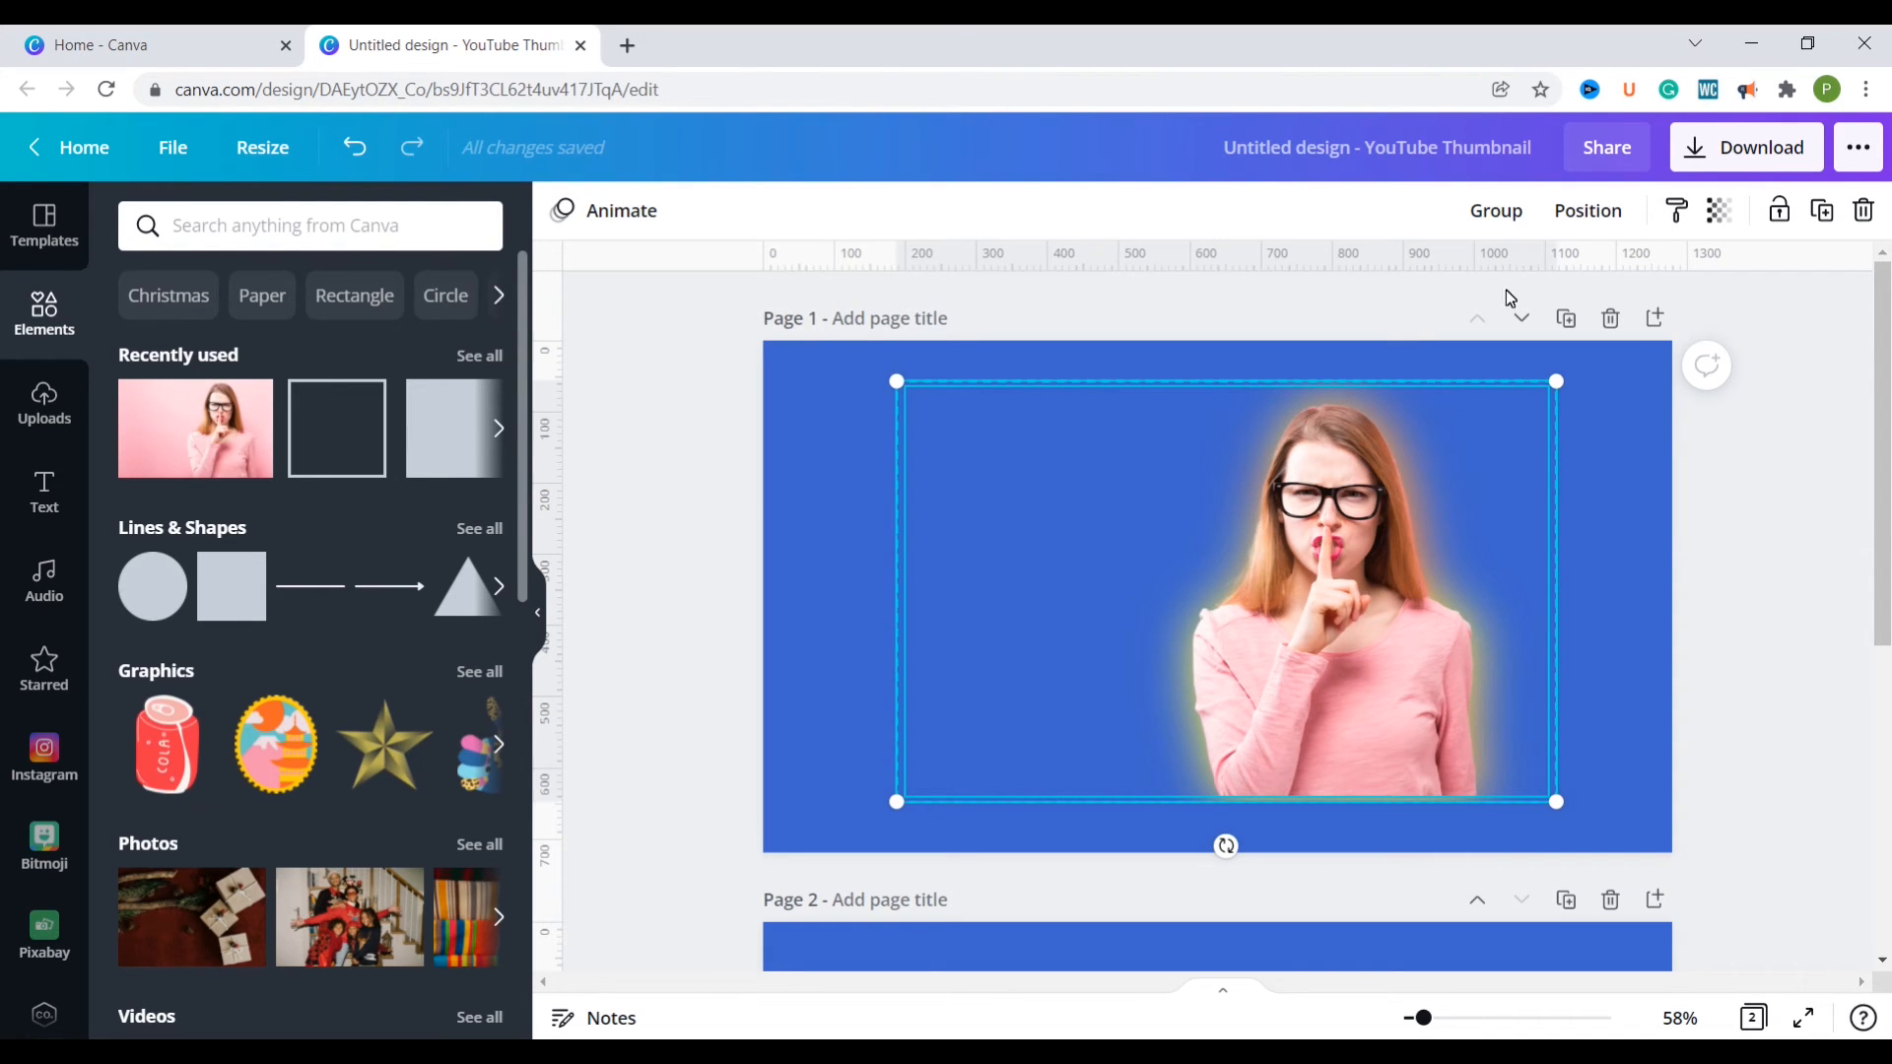
pyautogui.click(1515, 210)
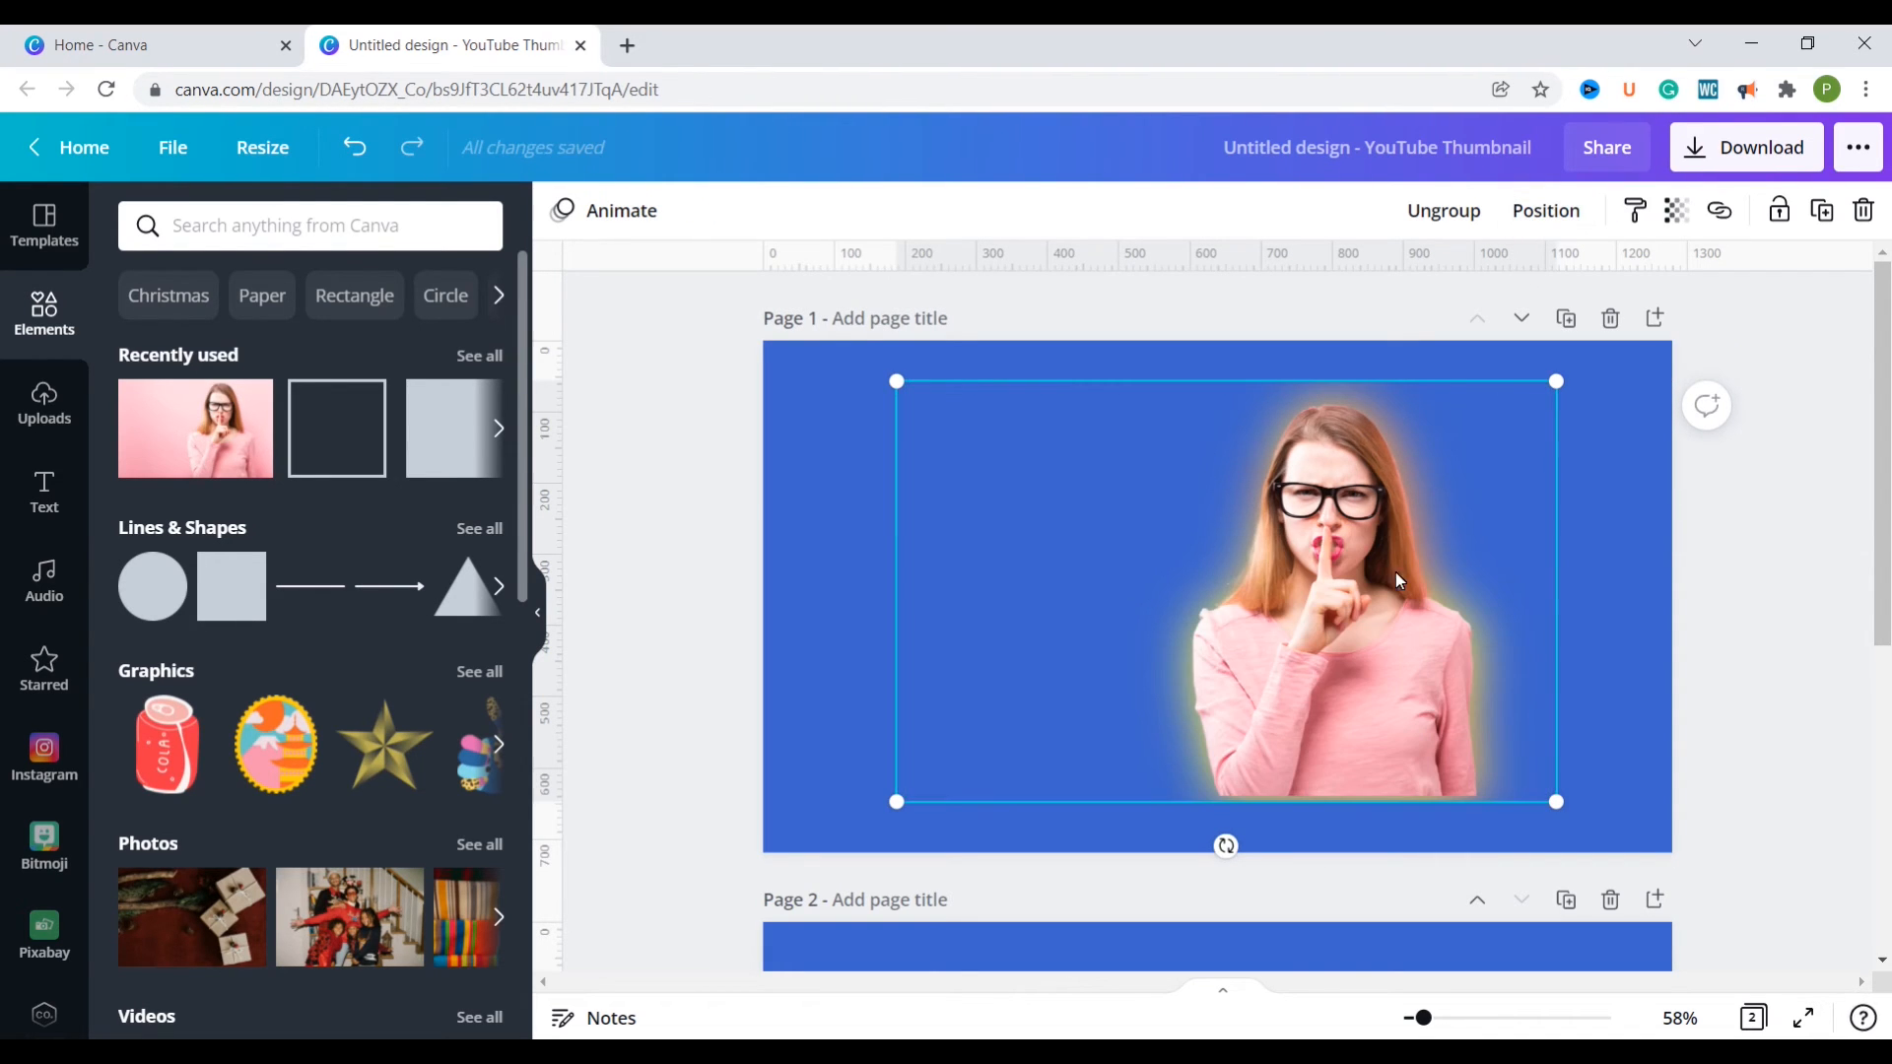
pyautogui.click(1362, 639)
pyautogui.moveTo(1515, 675); pyautogui.dragTo(1561, 689)
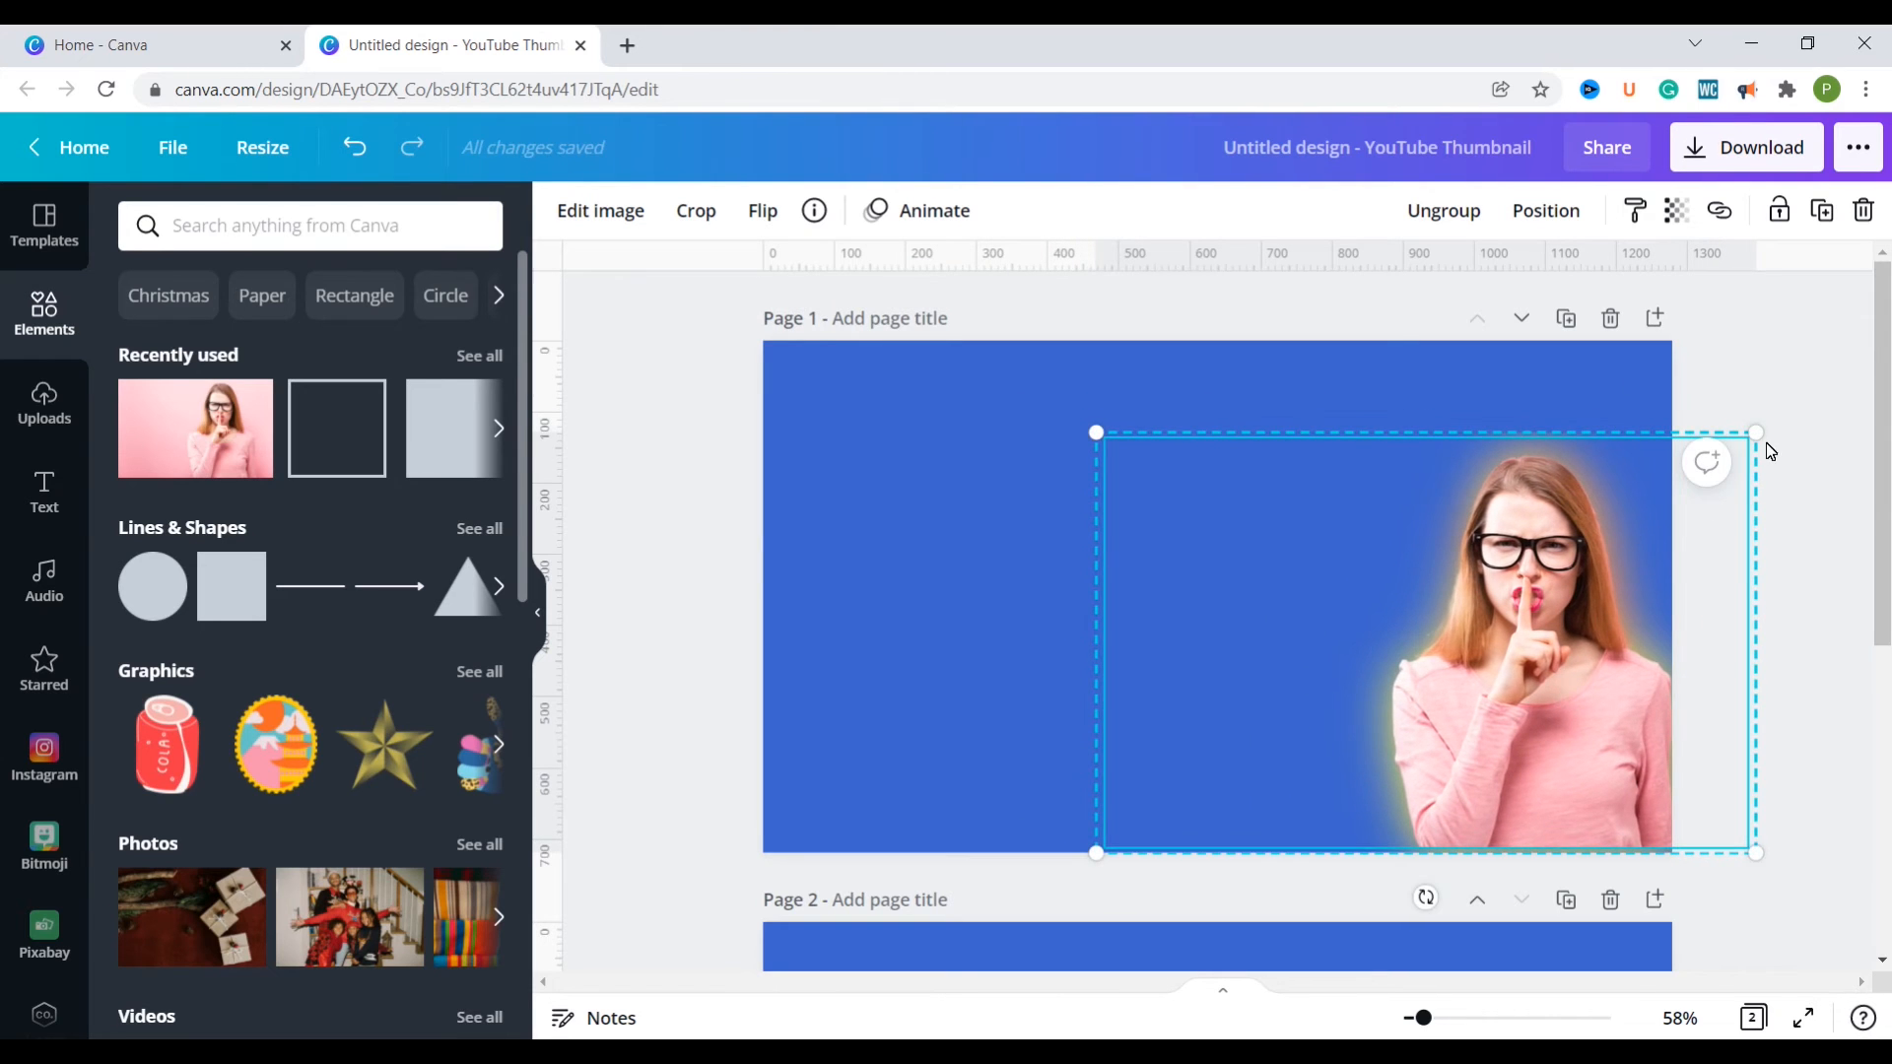
# Step: Enlarge the glowing cutout group on page 1 and shift it left so the woman fits against the page's right edge
pyautogui.moveTo(1750, 438); pyautogui.dragTo(1774, 369)
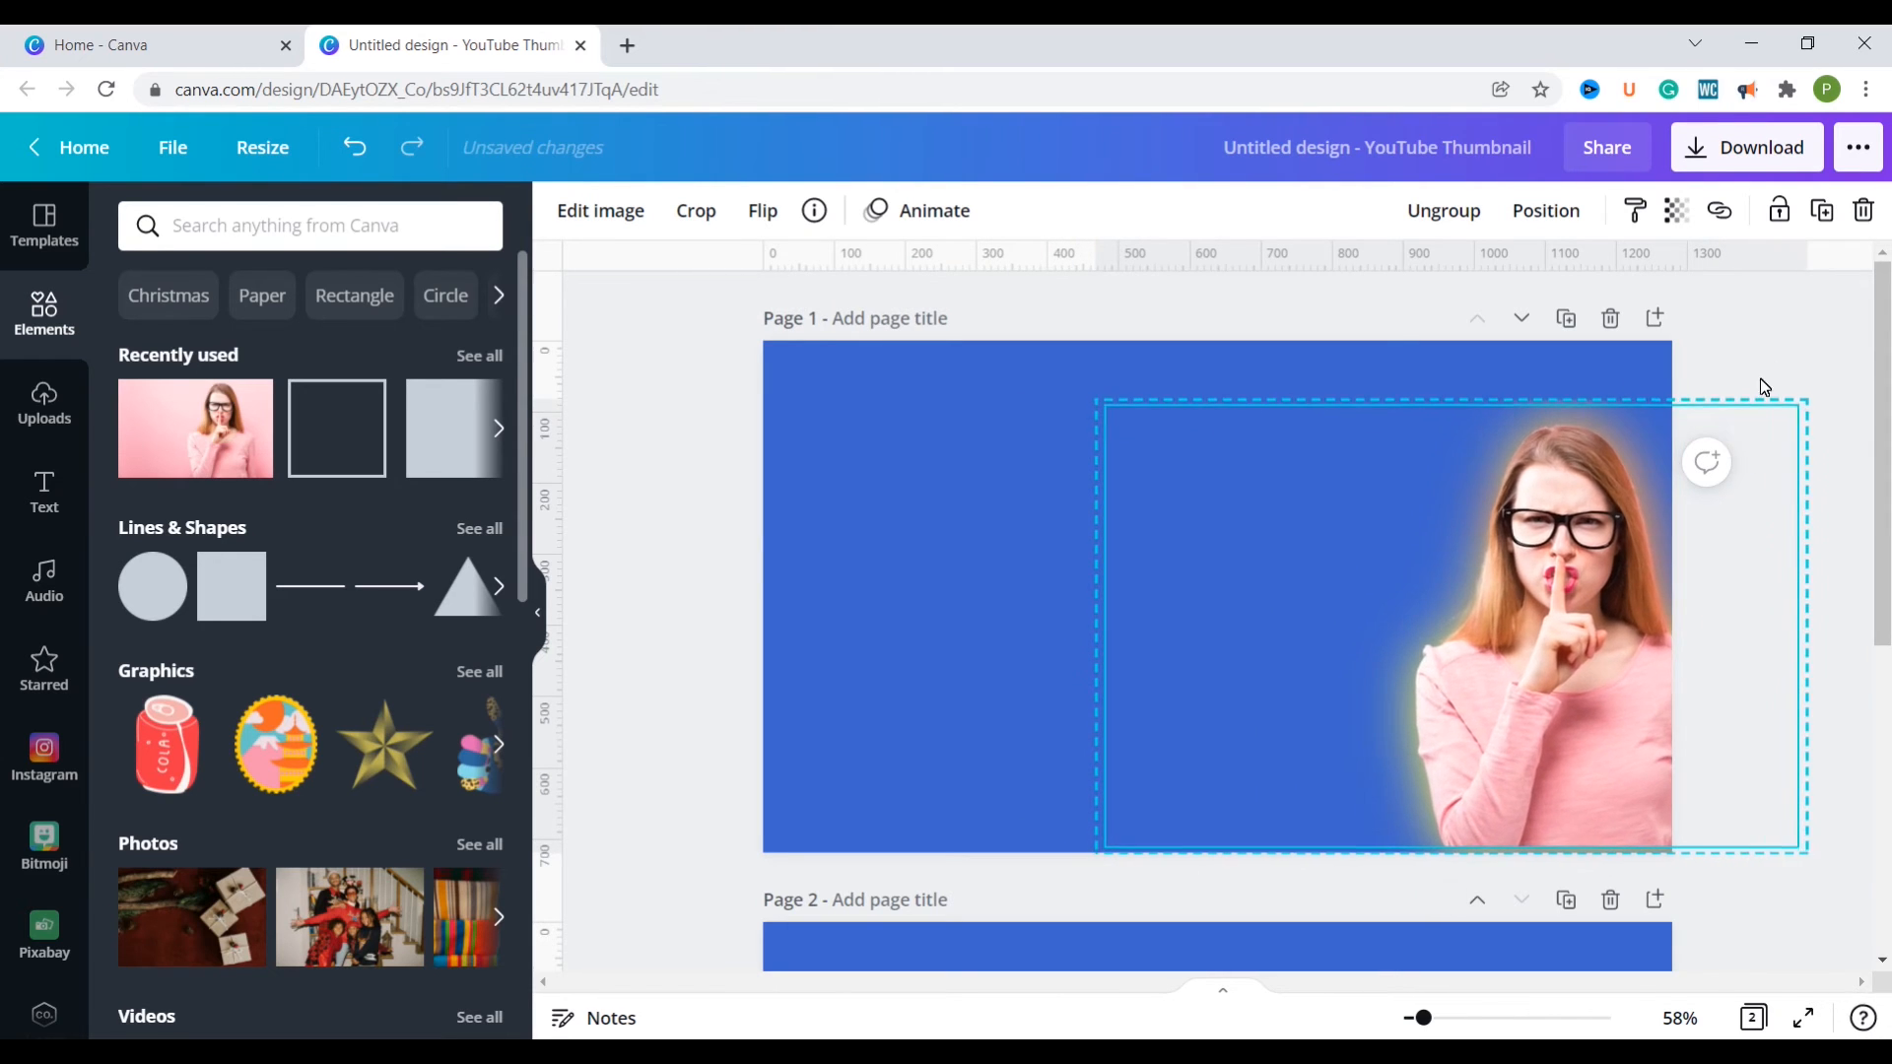
pyautogui.moveTo(1598, 541); pyautogui.dragTo(1540, 547)
pyautogui.click(970, 529)
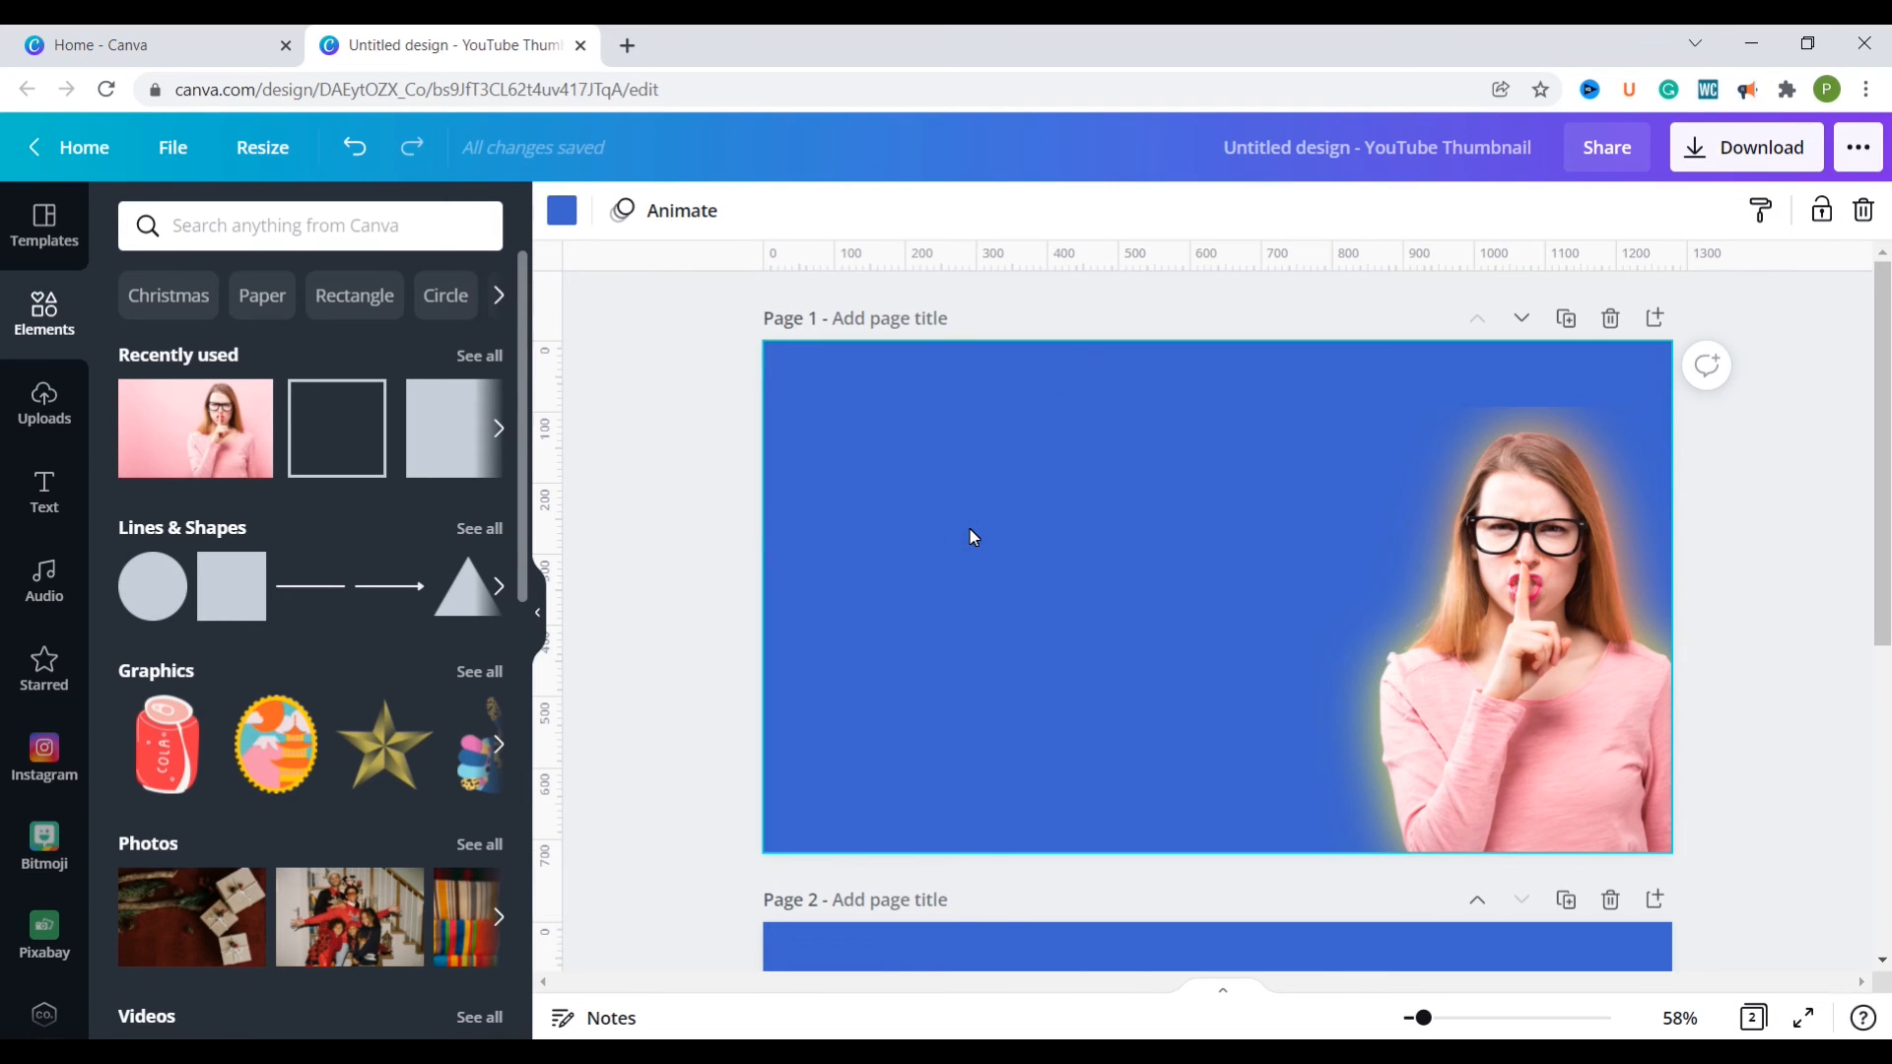
# Step: Add the white two-line title "YouTube Secrets" on the empty blue area beside the woman on page 1
pyautogui.click(1036, 547)
pyautogui.write('text')
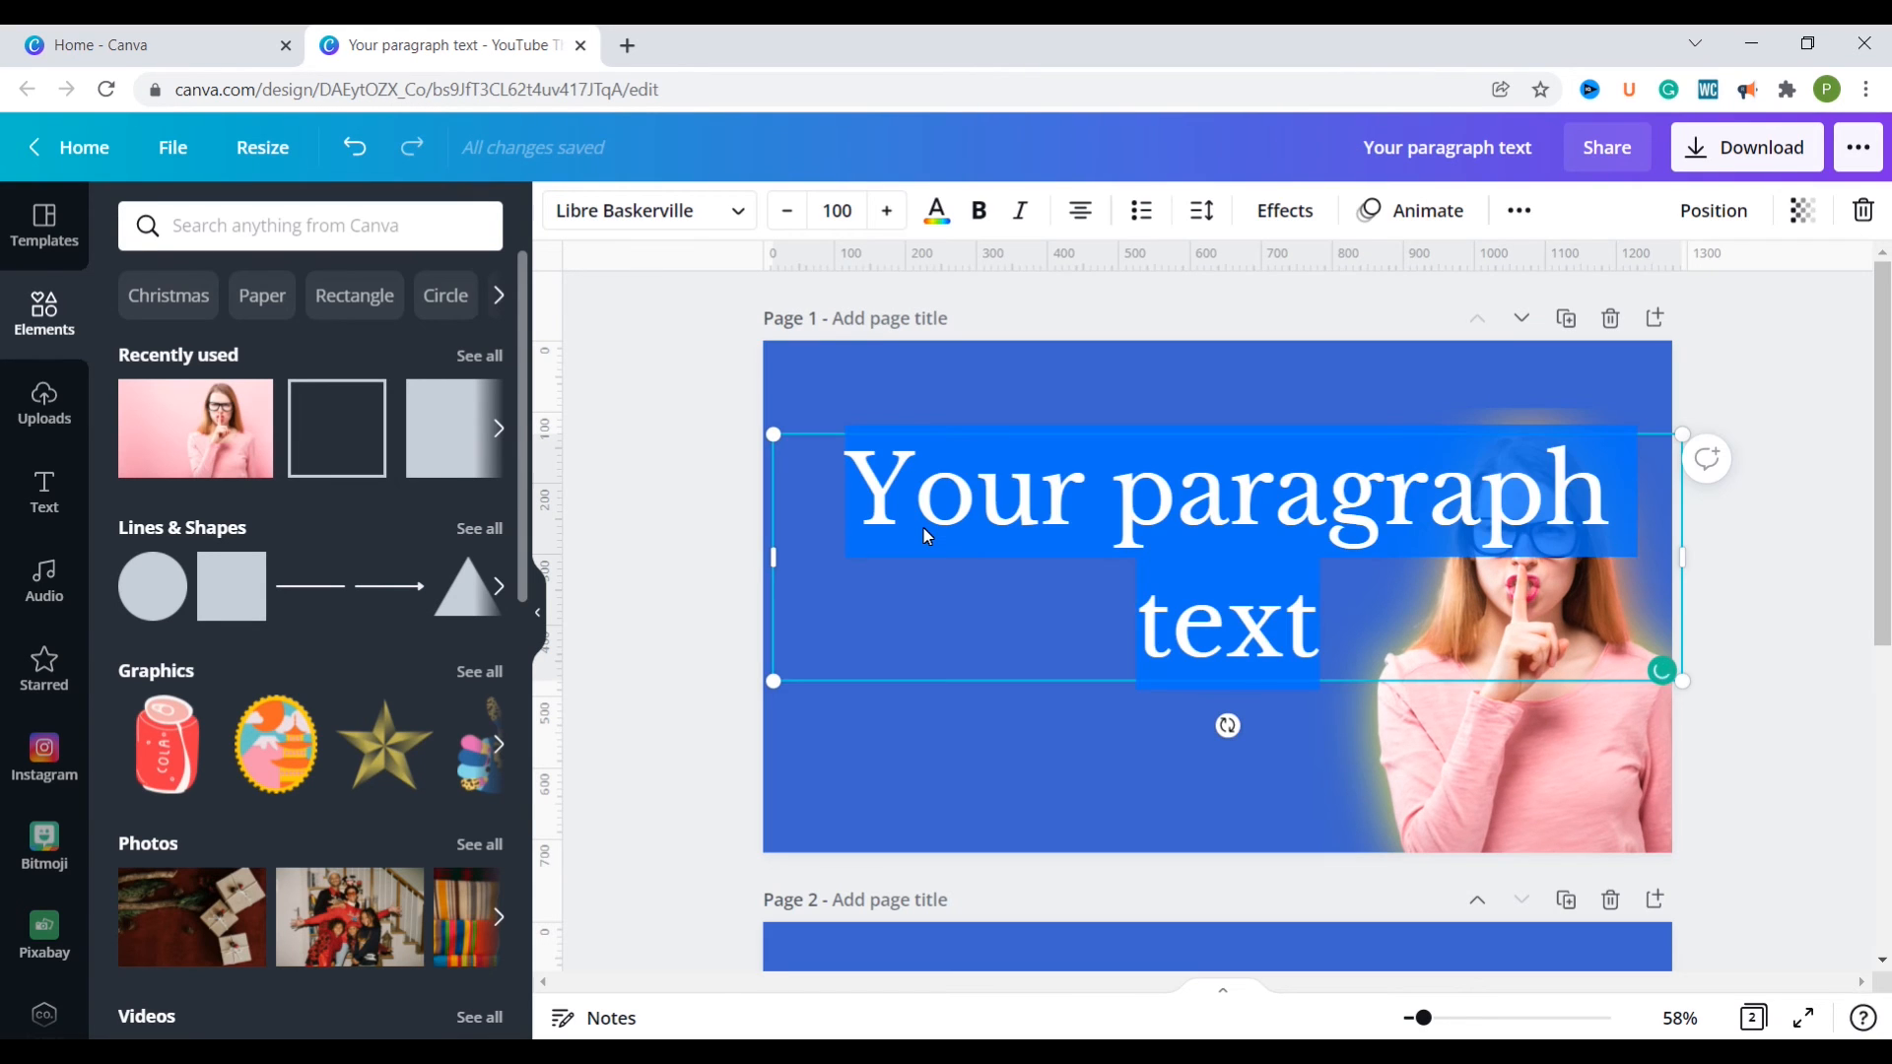
pyautogui.write('YOU')
pyautogui.press('BackSpace')
pyautogui.press('BackSpace')
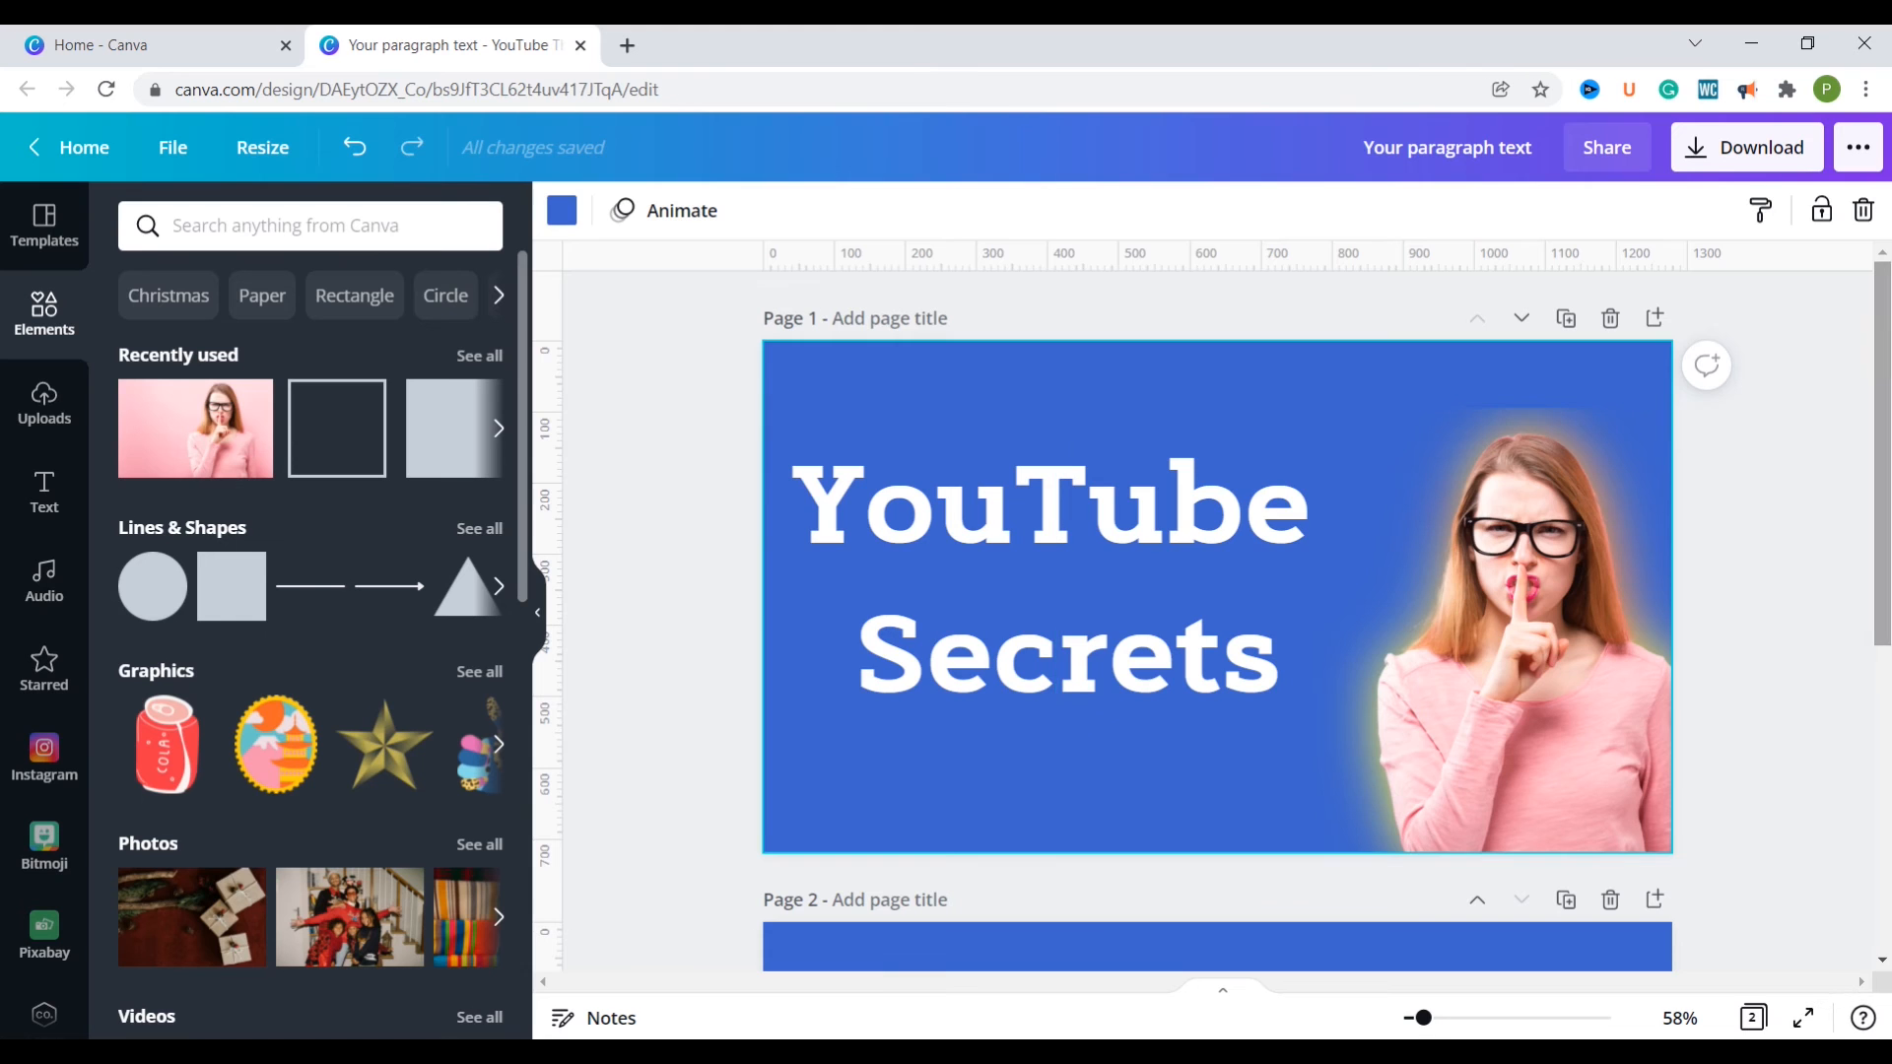
# Step: Apply the Glow shadow effect to the woman cutout on page 2 and open the effect's settings
pyautogui.scroll(-5, 1452, 729)
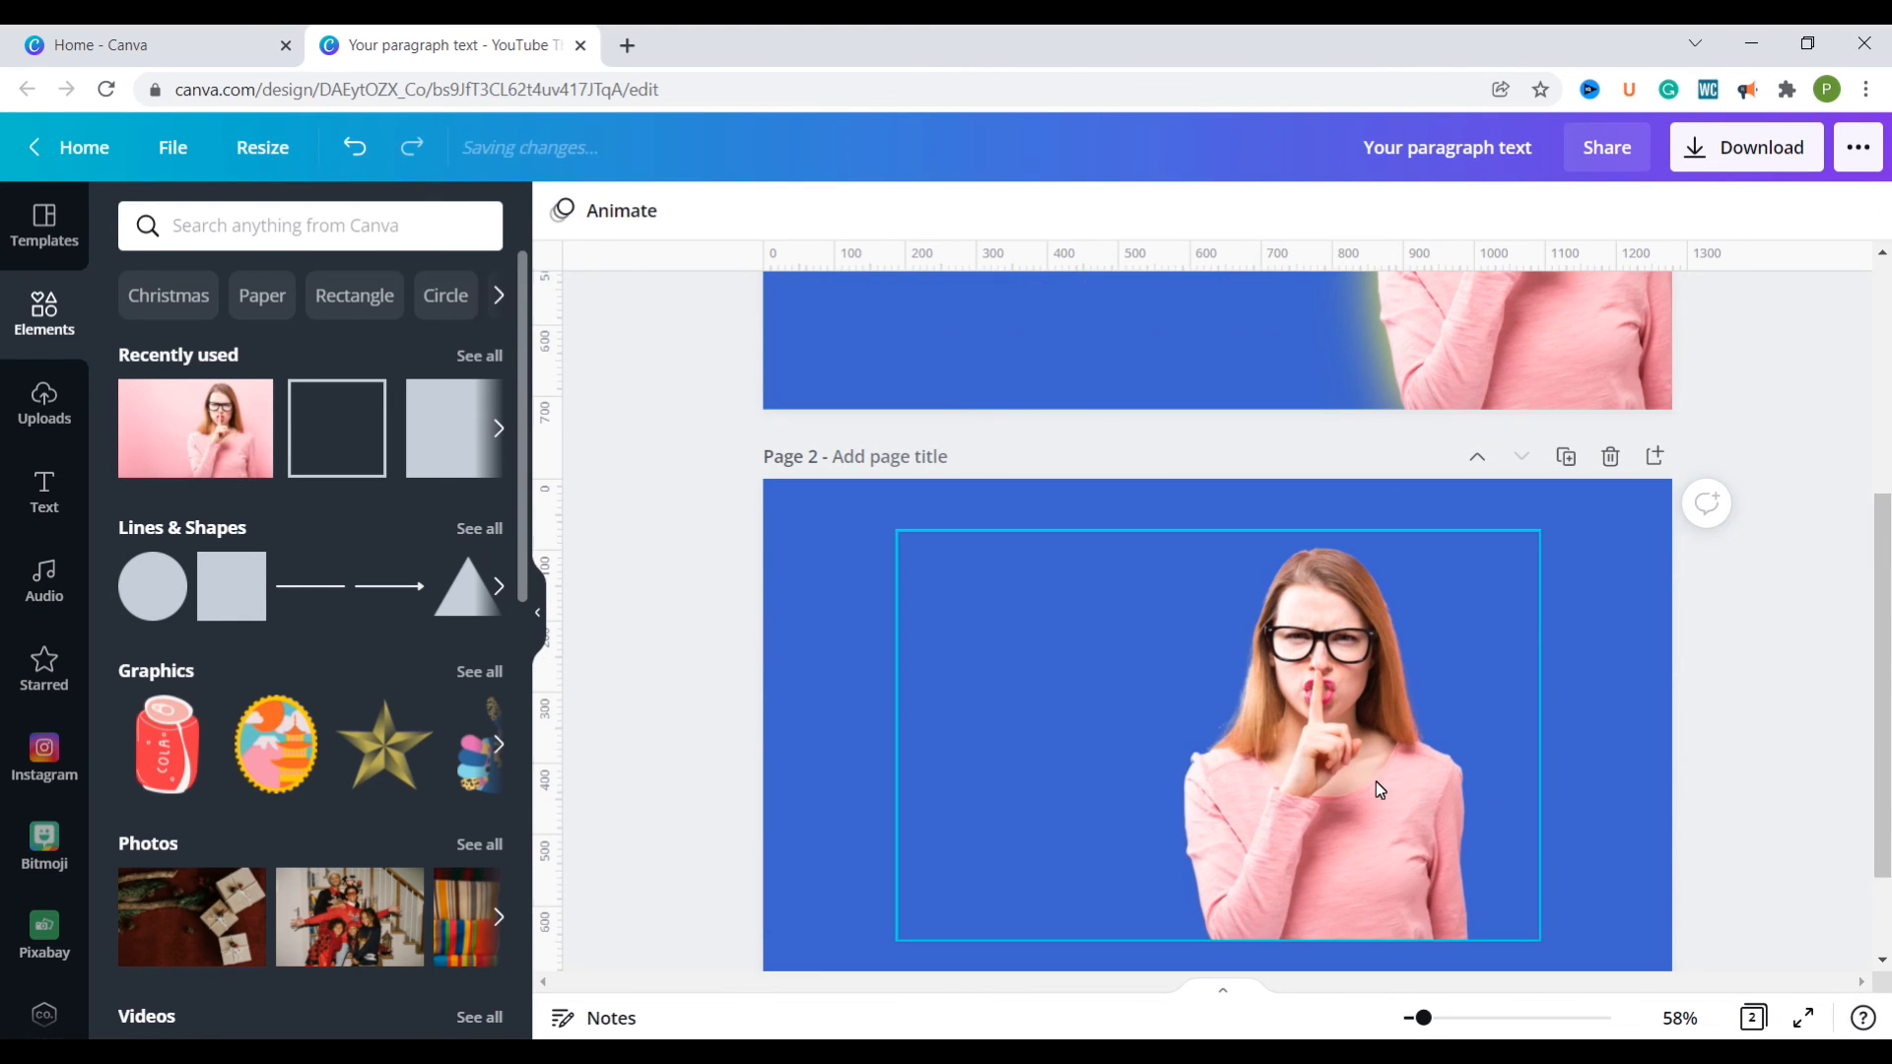
pyautogui.click(1376, 782)
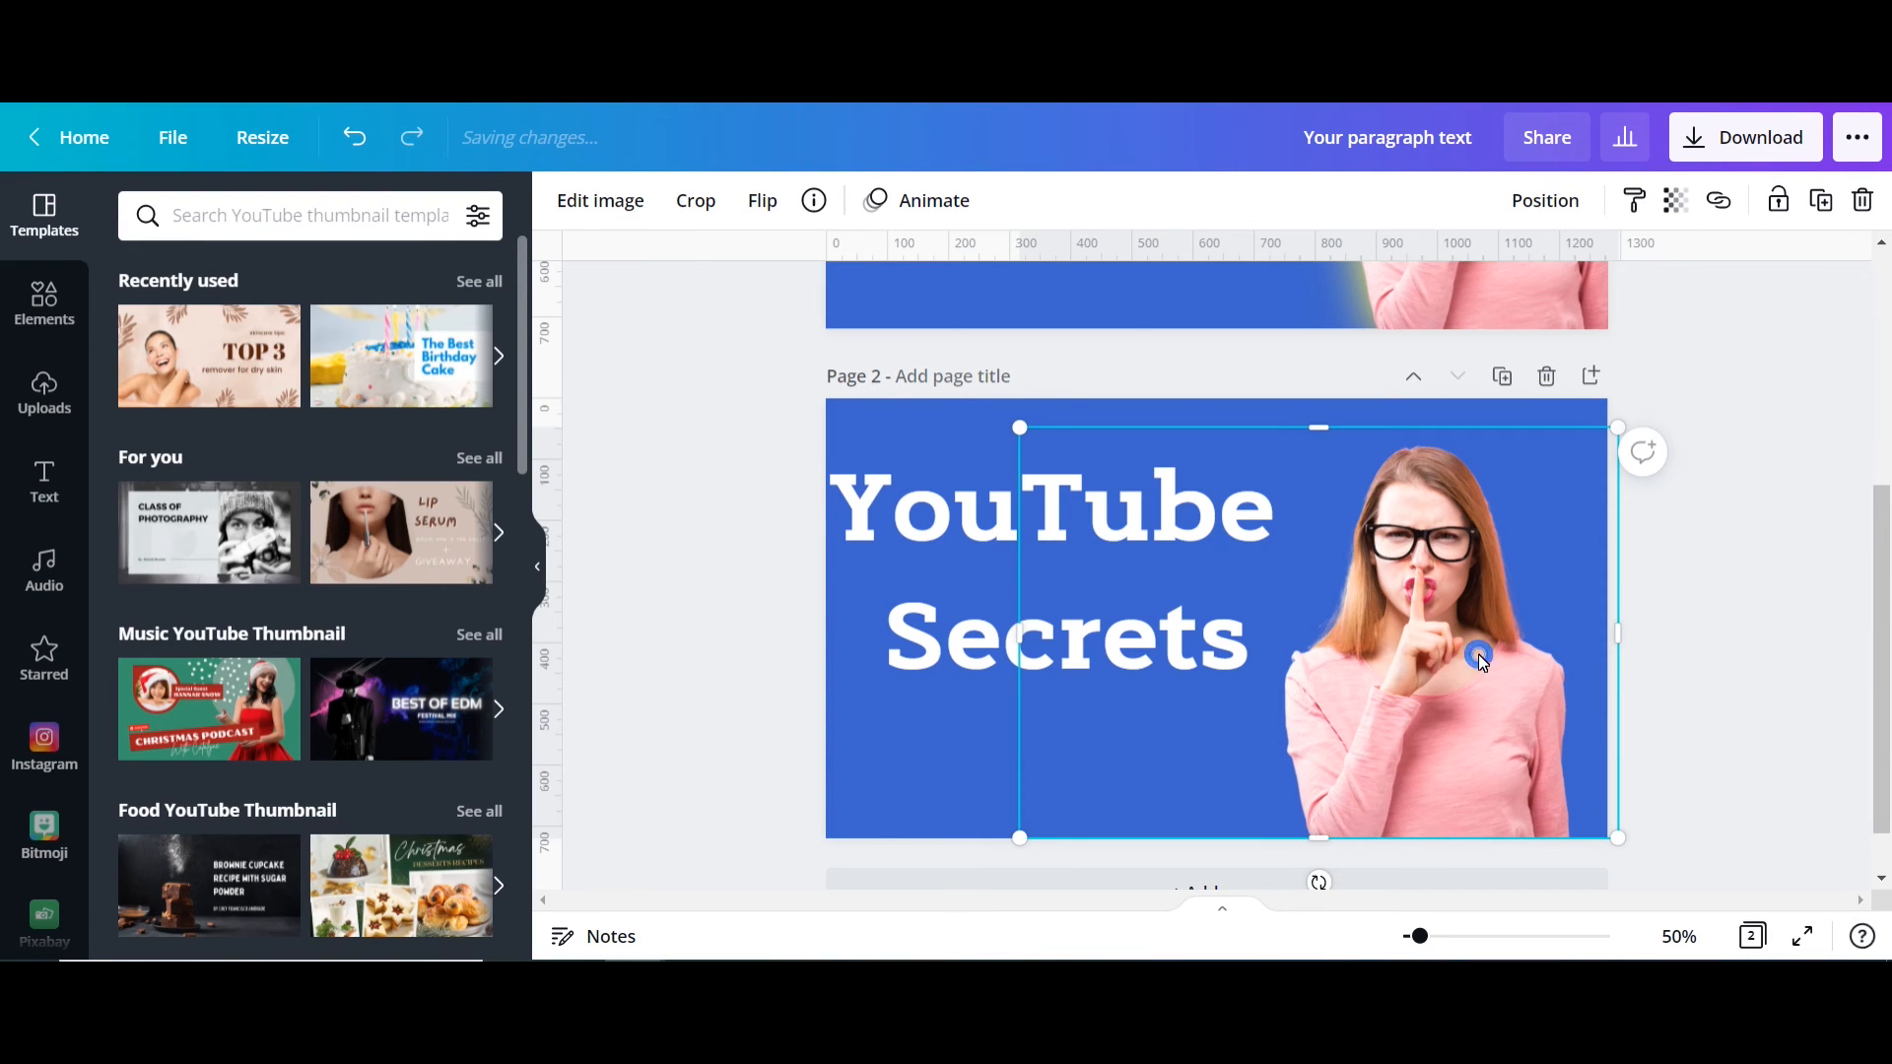
pyautogui.click(601, 213)
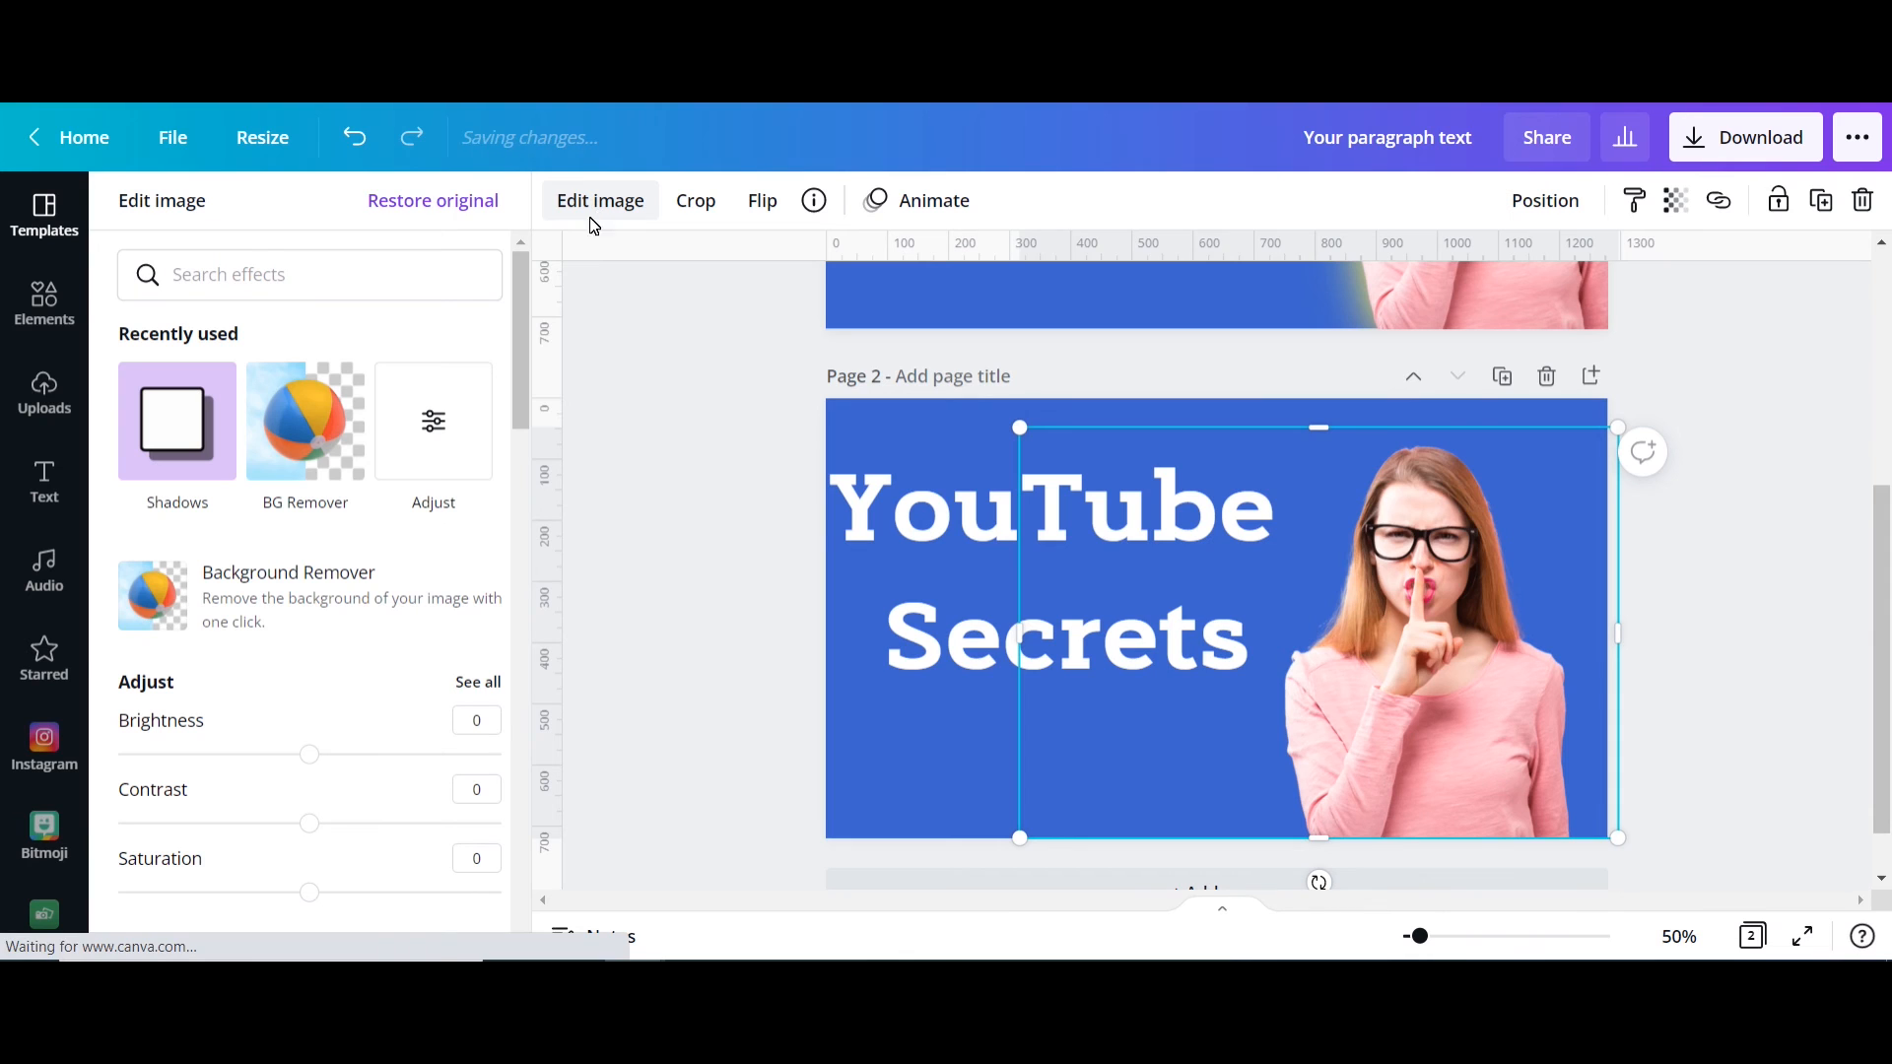
pyautogui.moveTo(522, 288); pyautogui.dragTo(522, 594)
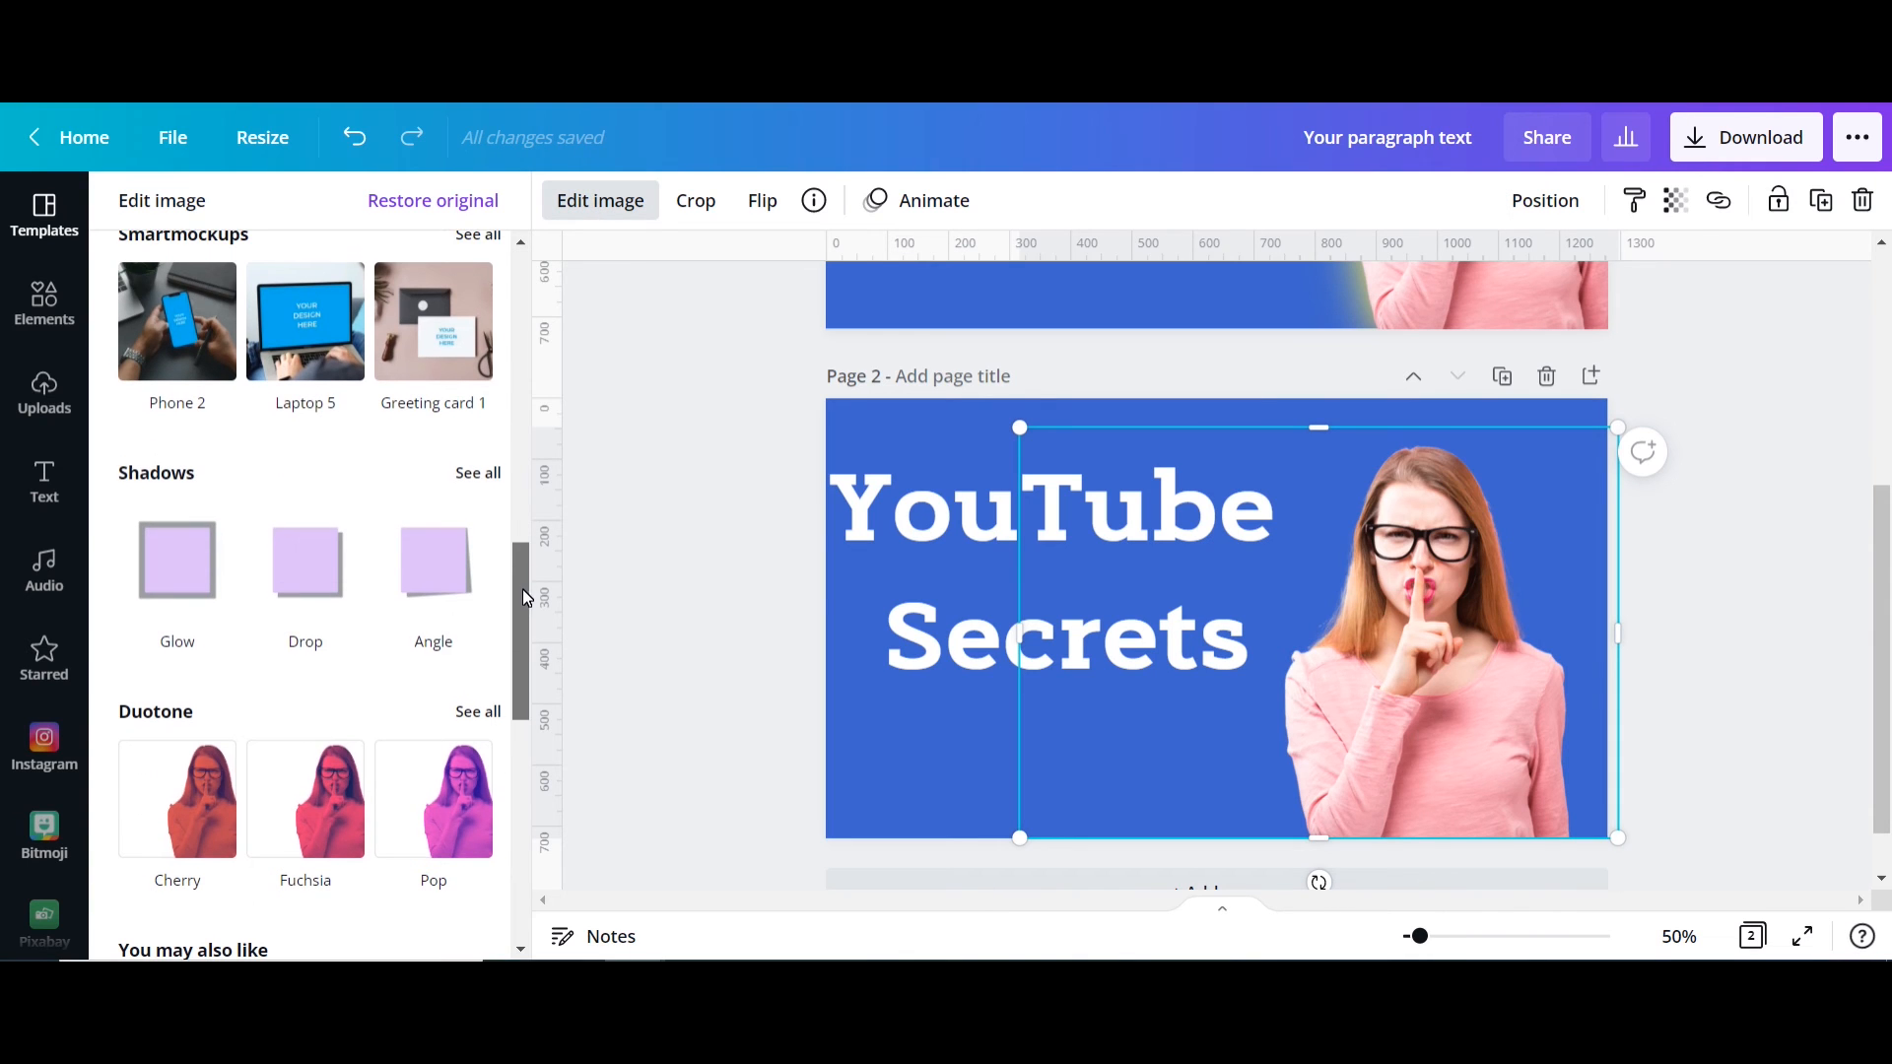
pyautogui.click(180, 578)
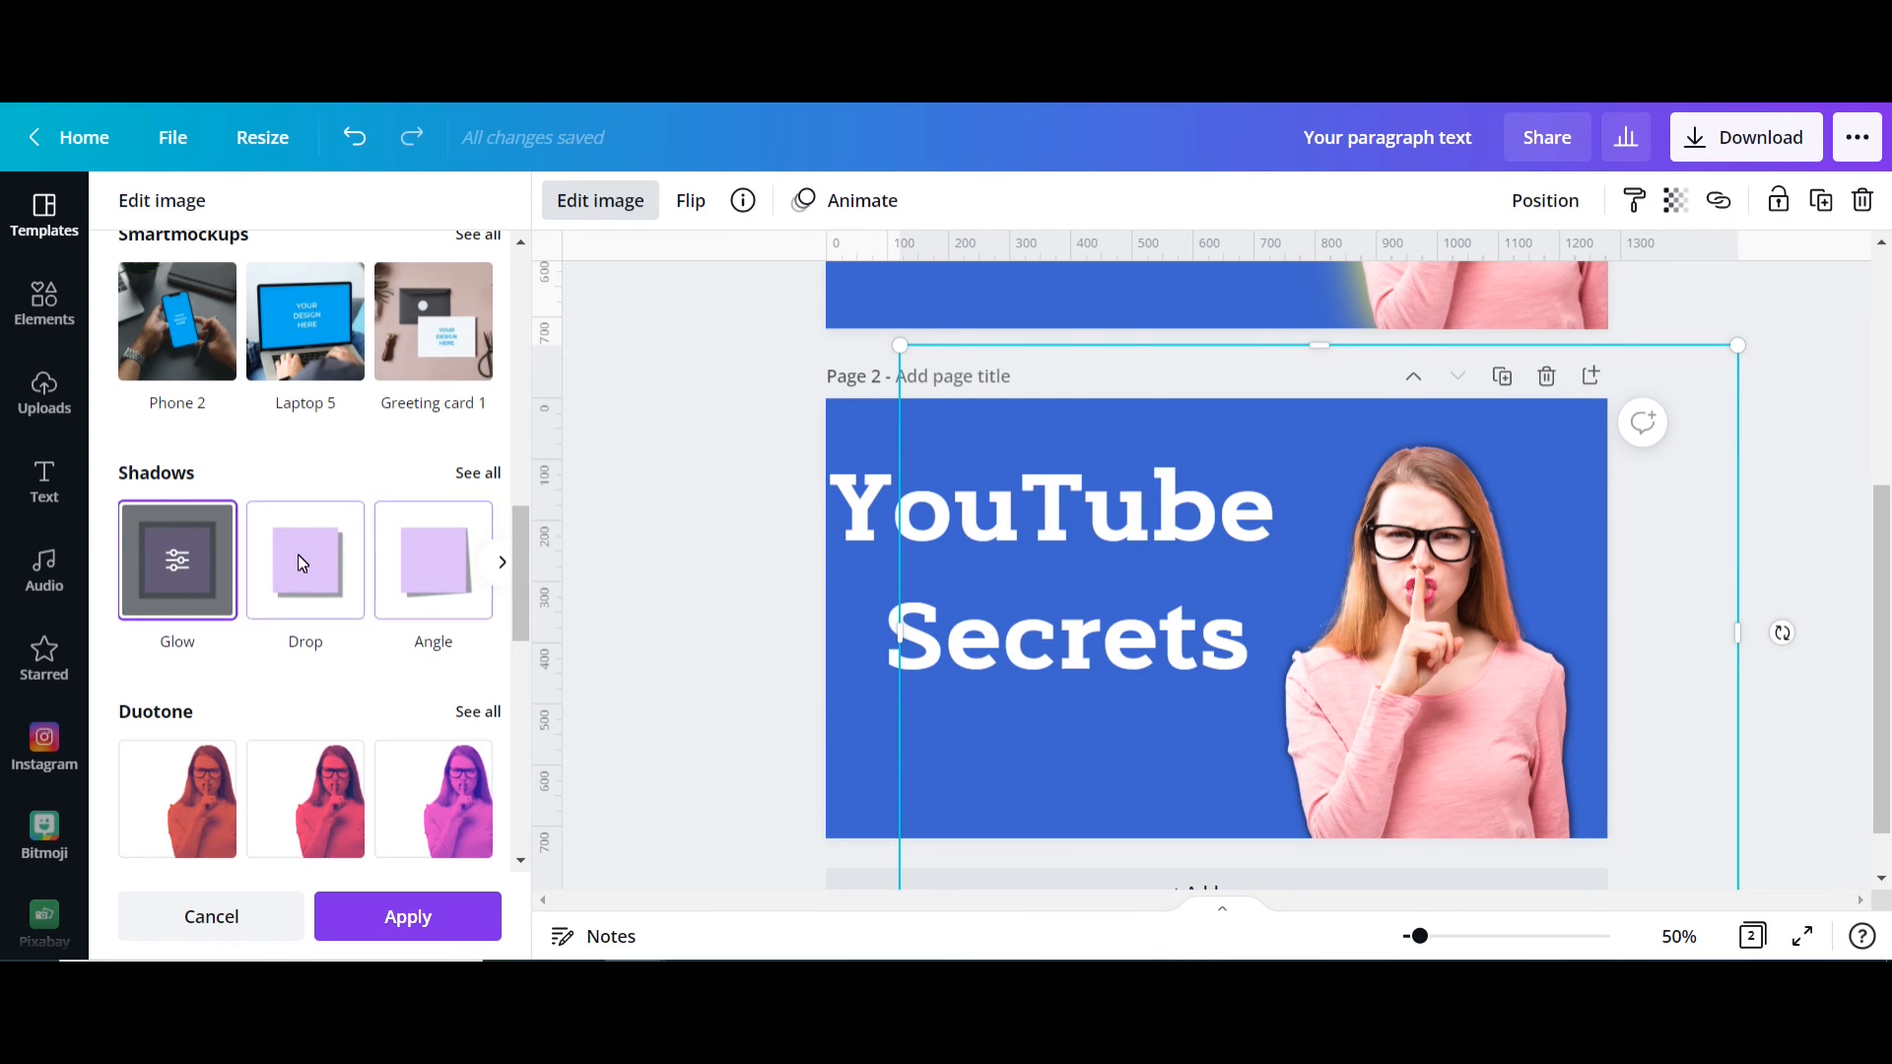
pyautogui.click(178, 564)
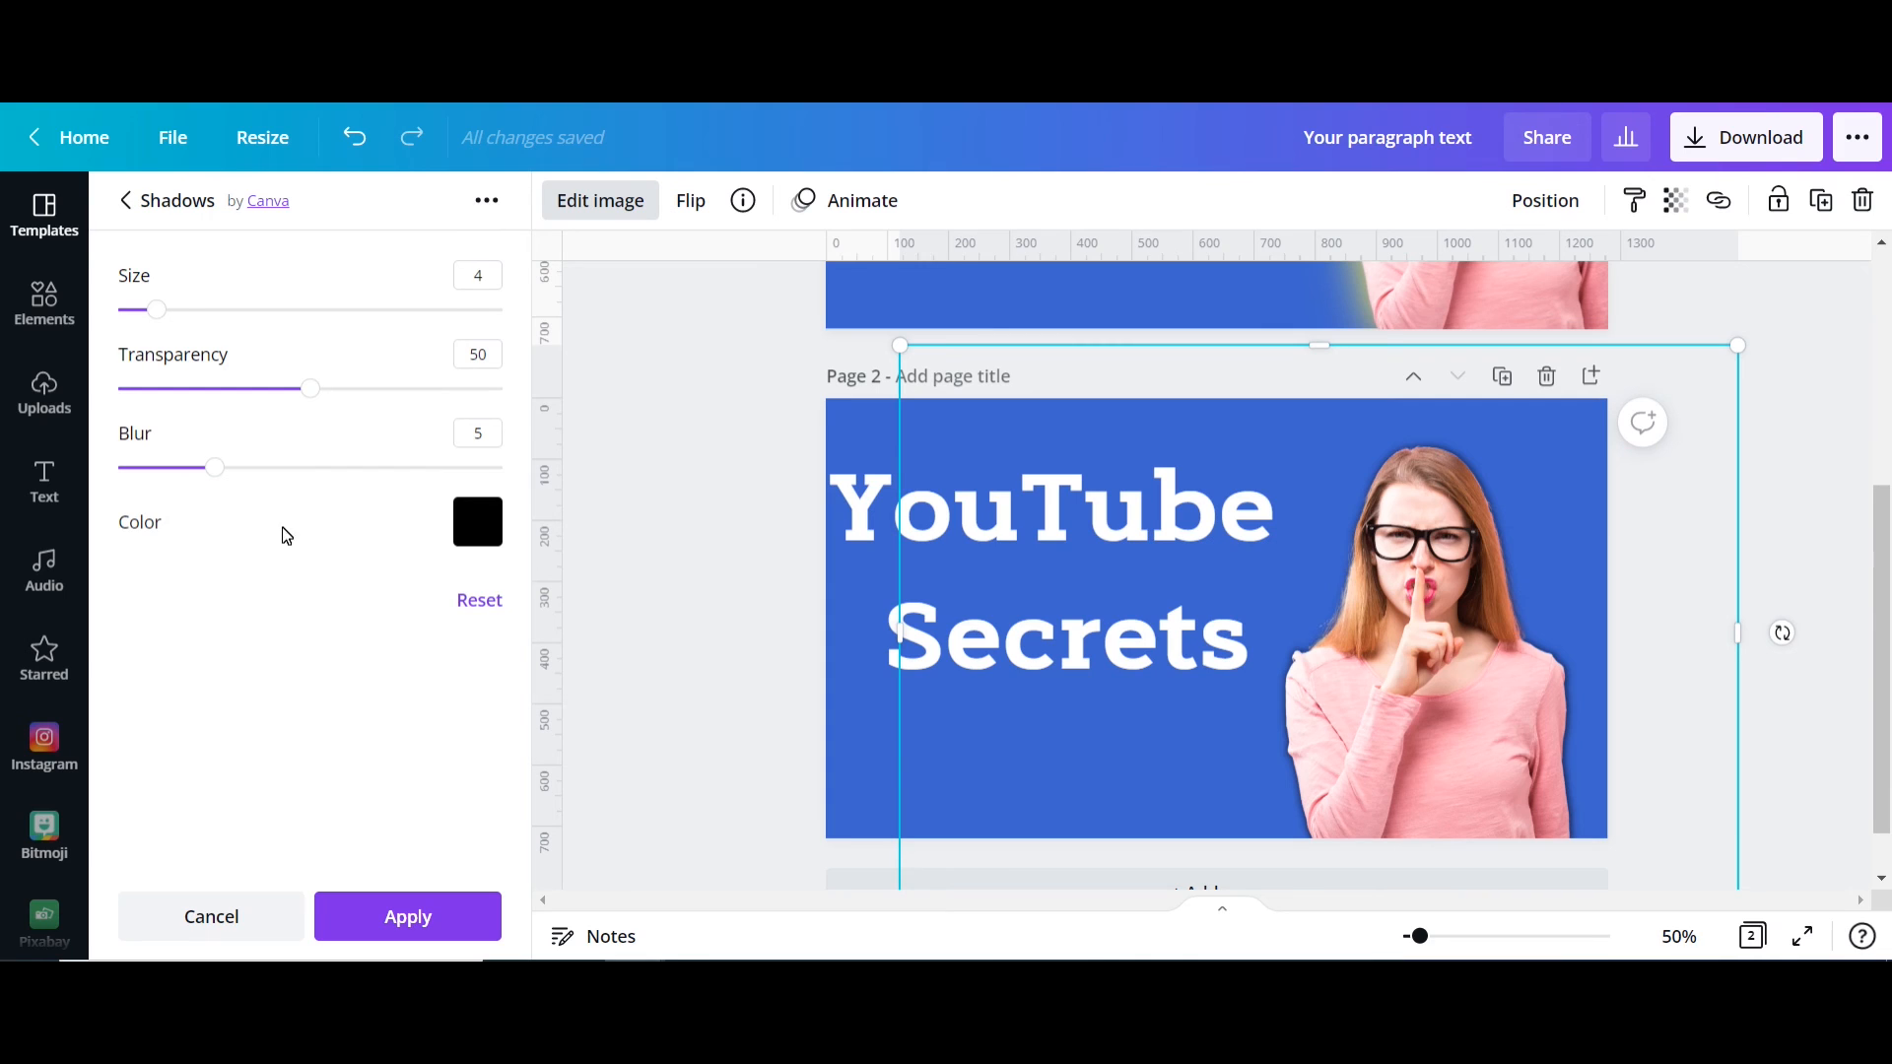
# Step: Set the glow colour to white and its size to 15
pyautogui.click(483, 529)
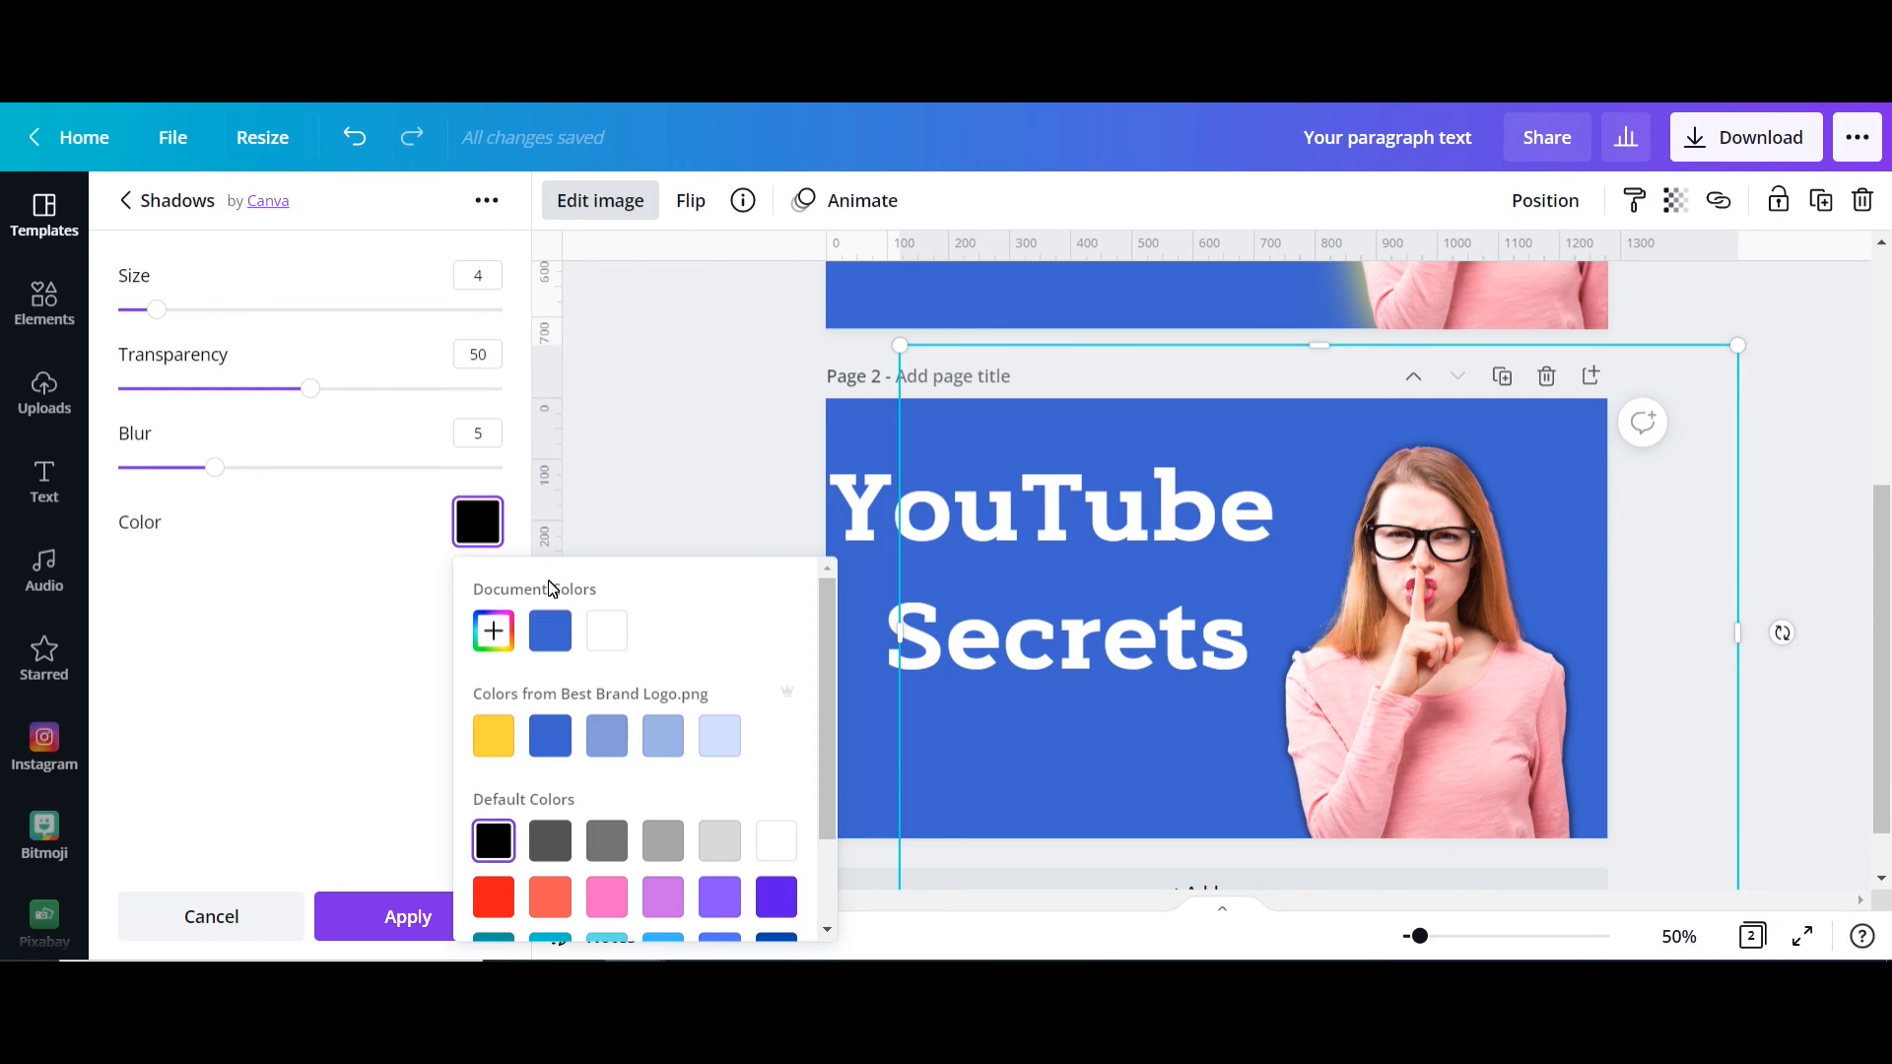
pyautogui.click(604, 630)
pyautogui.click(244, 317)
pyautogui.moveTo(247, 323)
pyautogui.mouseDown()
pyautogui.moveTo(219, 323)
pyautogui.moveTo(264, 333)
pyautogui.mouseUp()
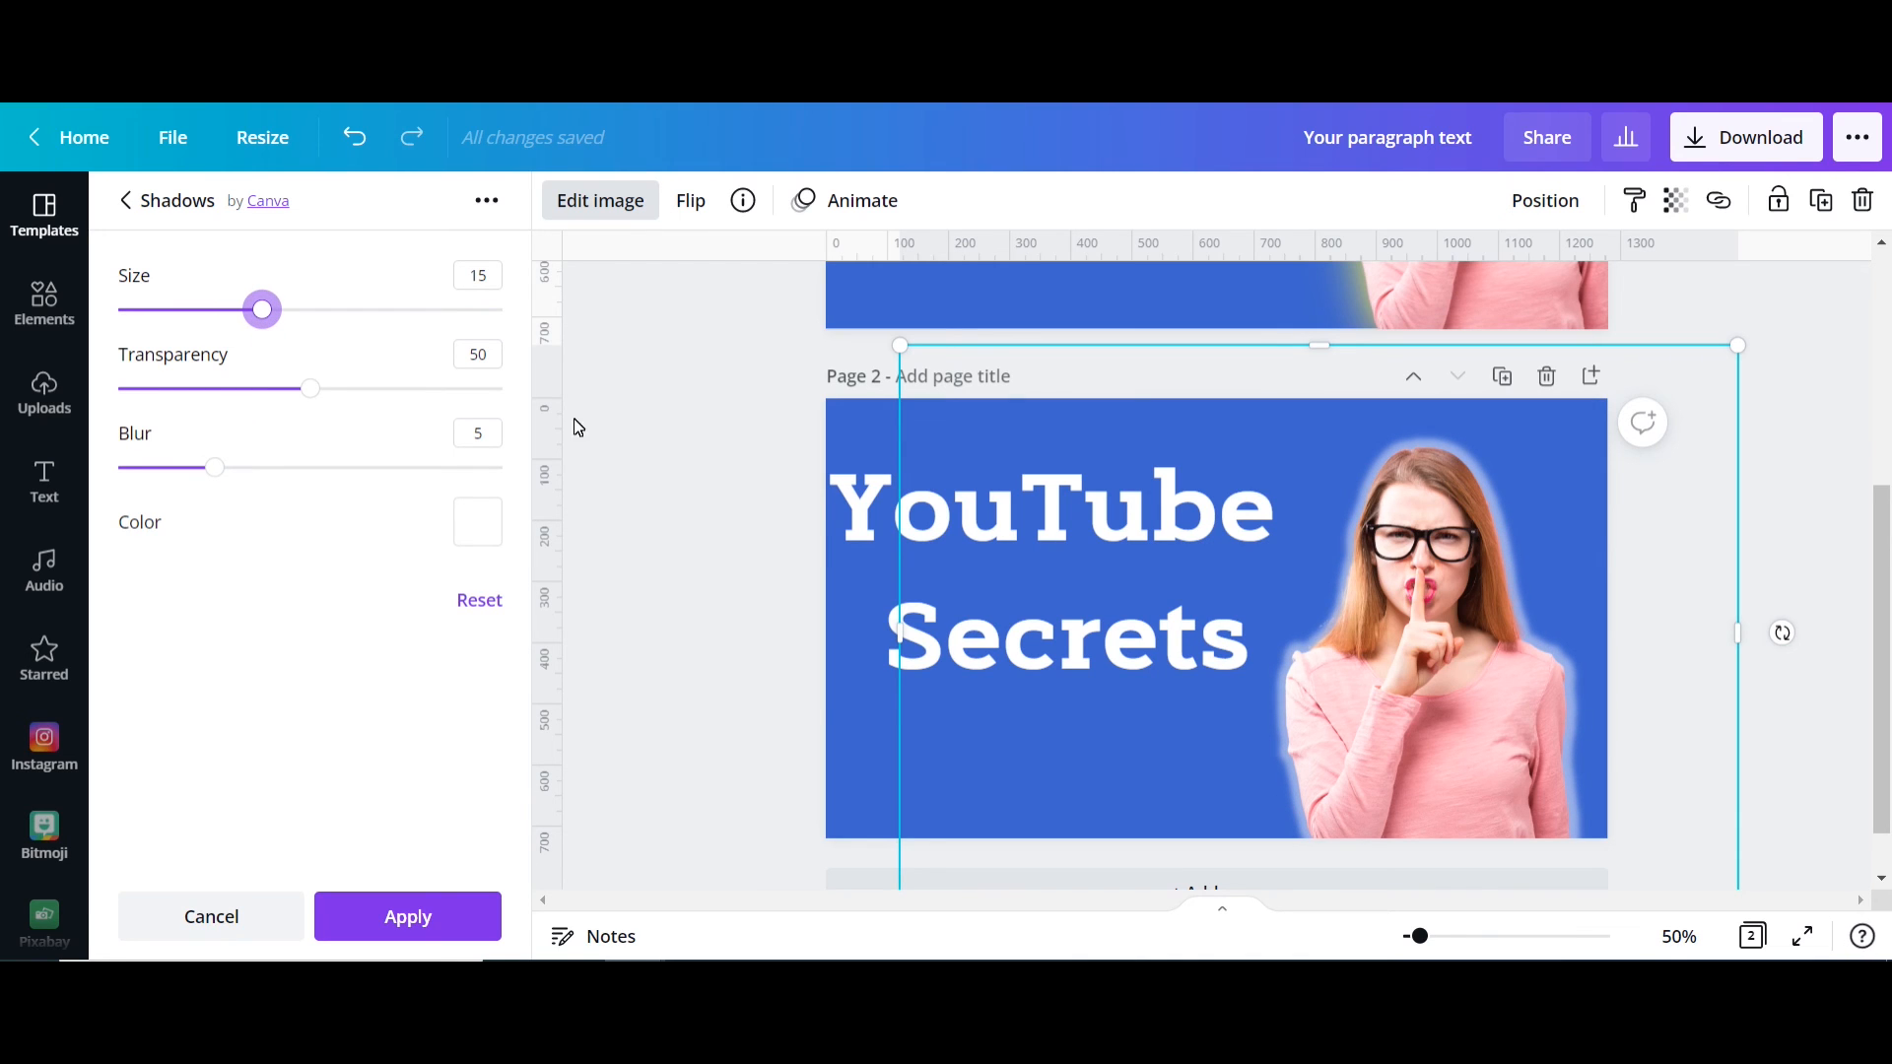
# Step: Try a soft white glow with Blur 8 and Transparency 69, testing Size 22 and then Size 17
pyautogui.click(215, 469)
pyautogui.moveTo(215, 469); pyautogui.dragTo(272, 469)
pyautogui.moveTo(316, 396); pyautogui.dragTo(382, 388)
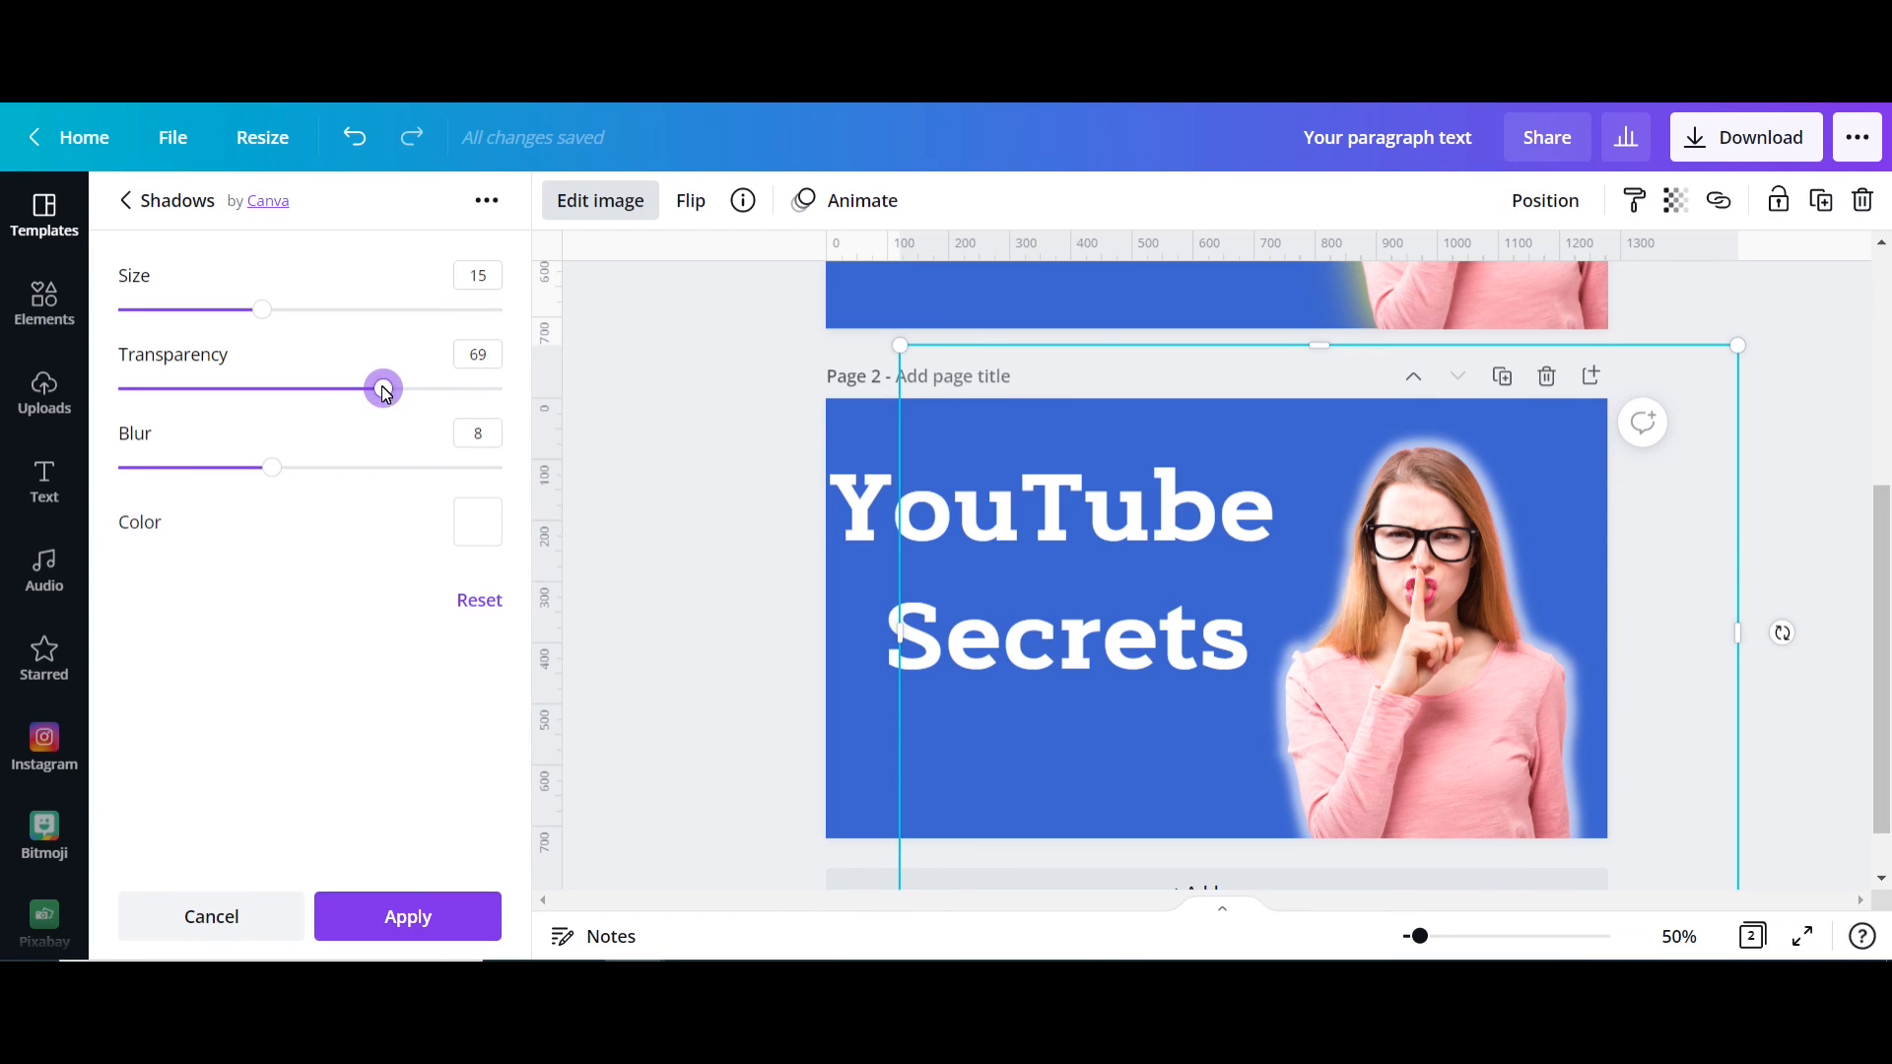
pyautogui.moveTo(328, 318); pyautogui.dragTo(337, 322)
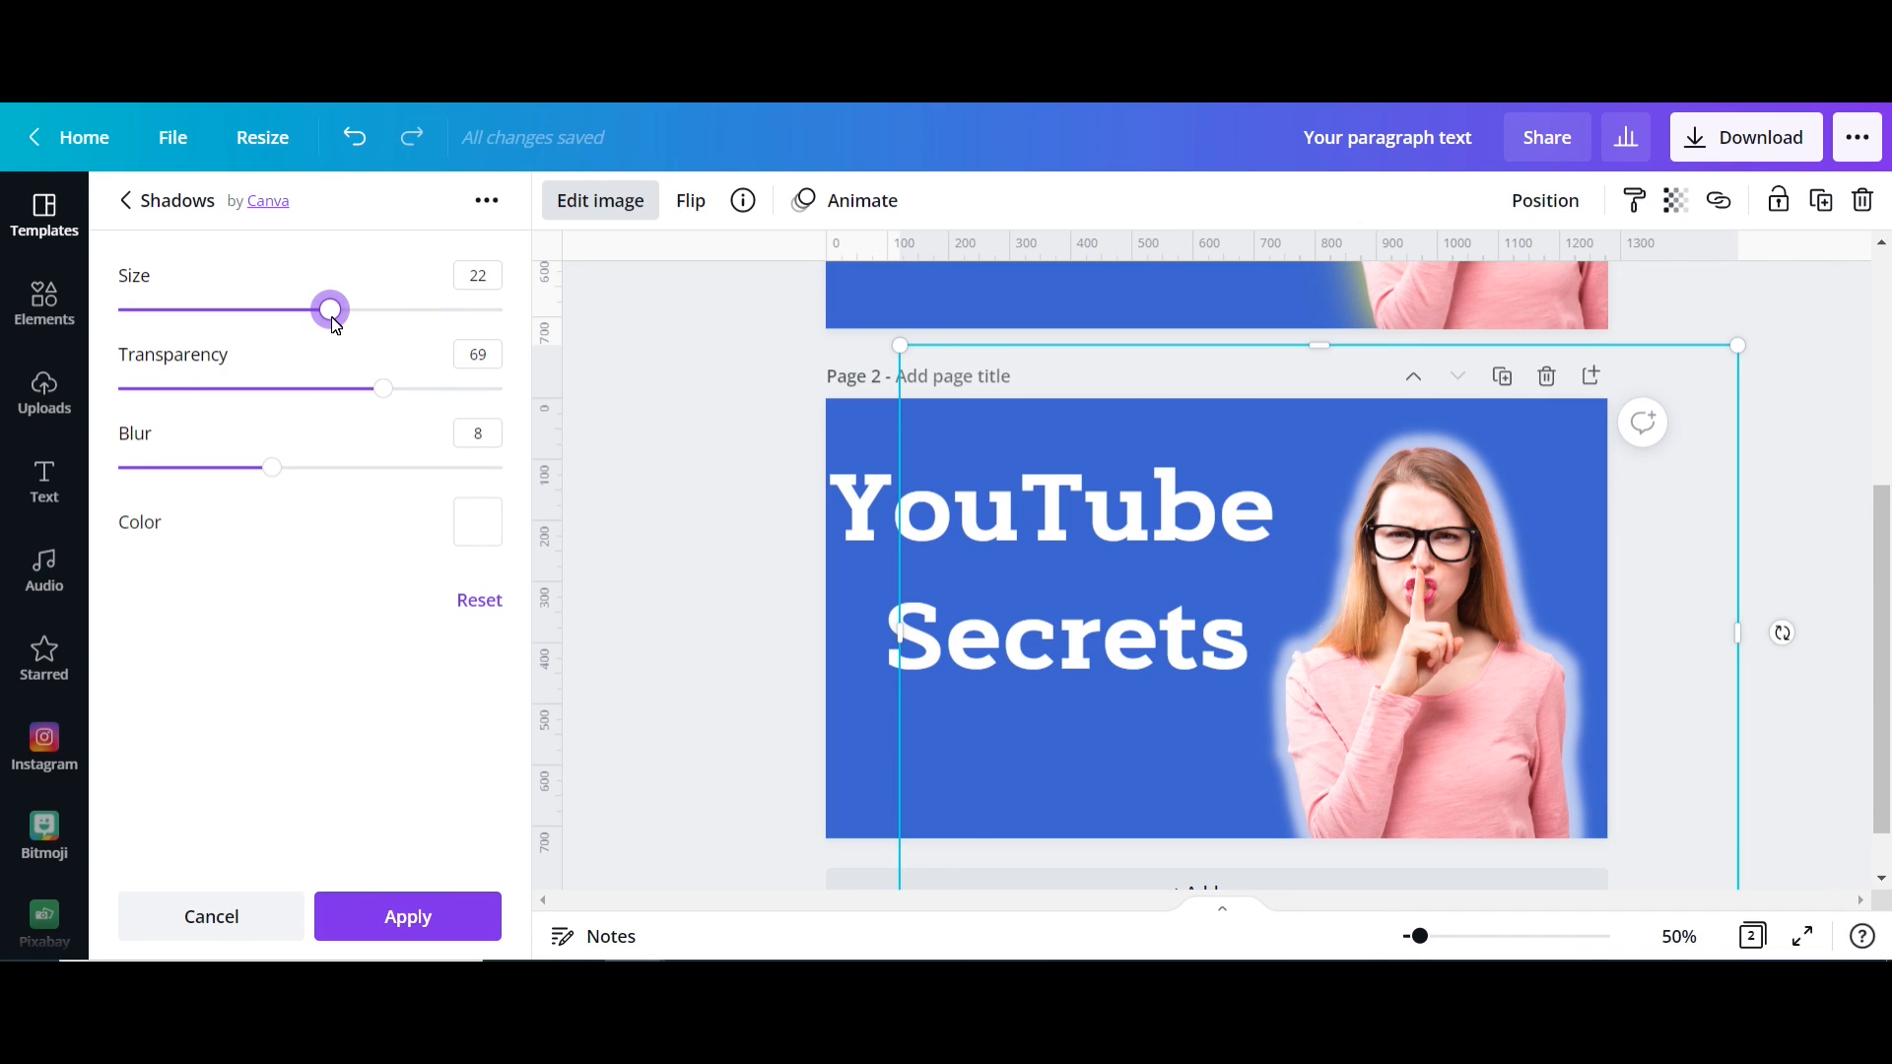
pyautogui.moveTo(335, 325); pyautogui.dragTo(285, 327)
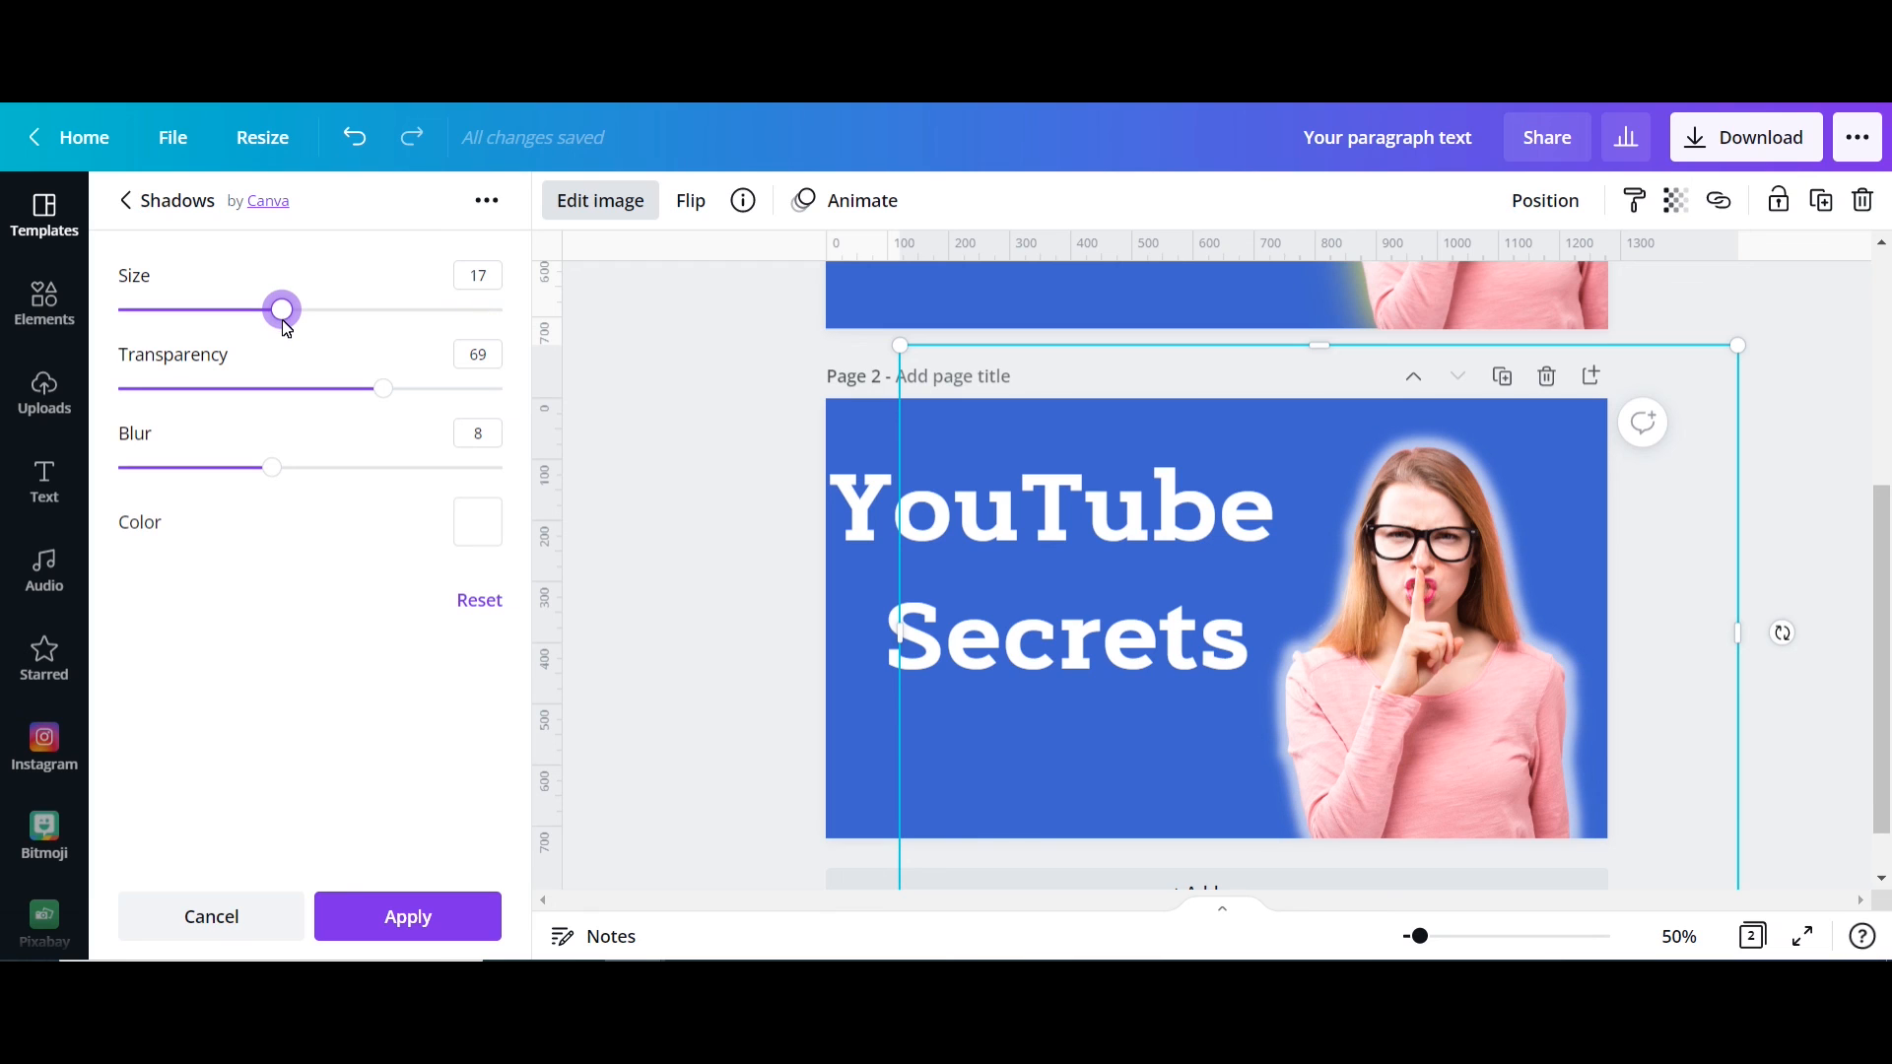
# Step: Turn the glow into a solid white outline with Transparency 100, Blur 0 and Size 16, and apply the effect
pyautogui.moveTo(357, 388); pyautogui.dragTo(505, 390)
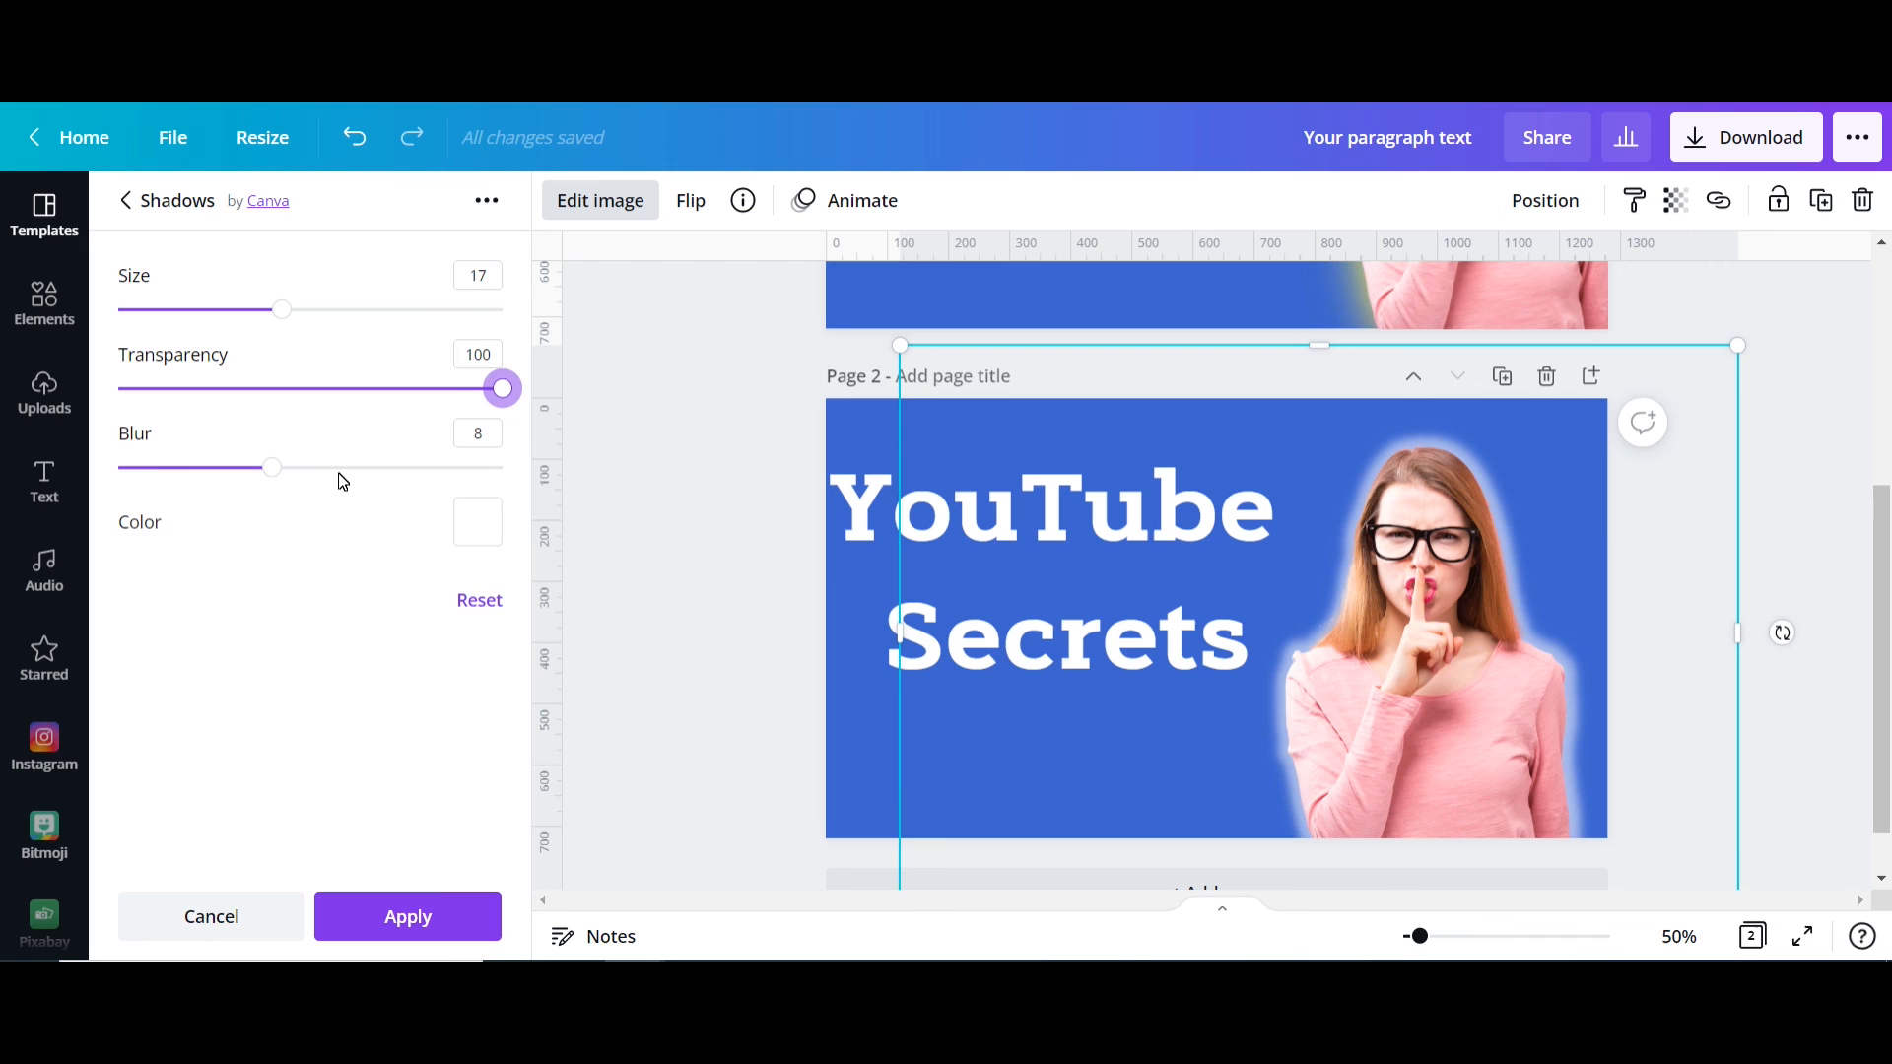
pyautogui.moveTo(272, 468); pyautogui.dragTo(92, 483)
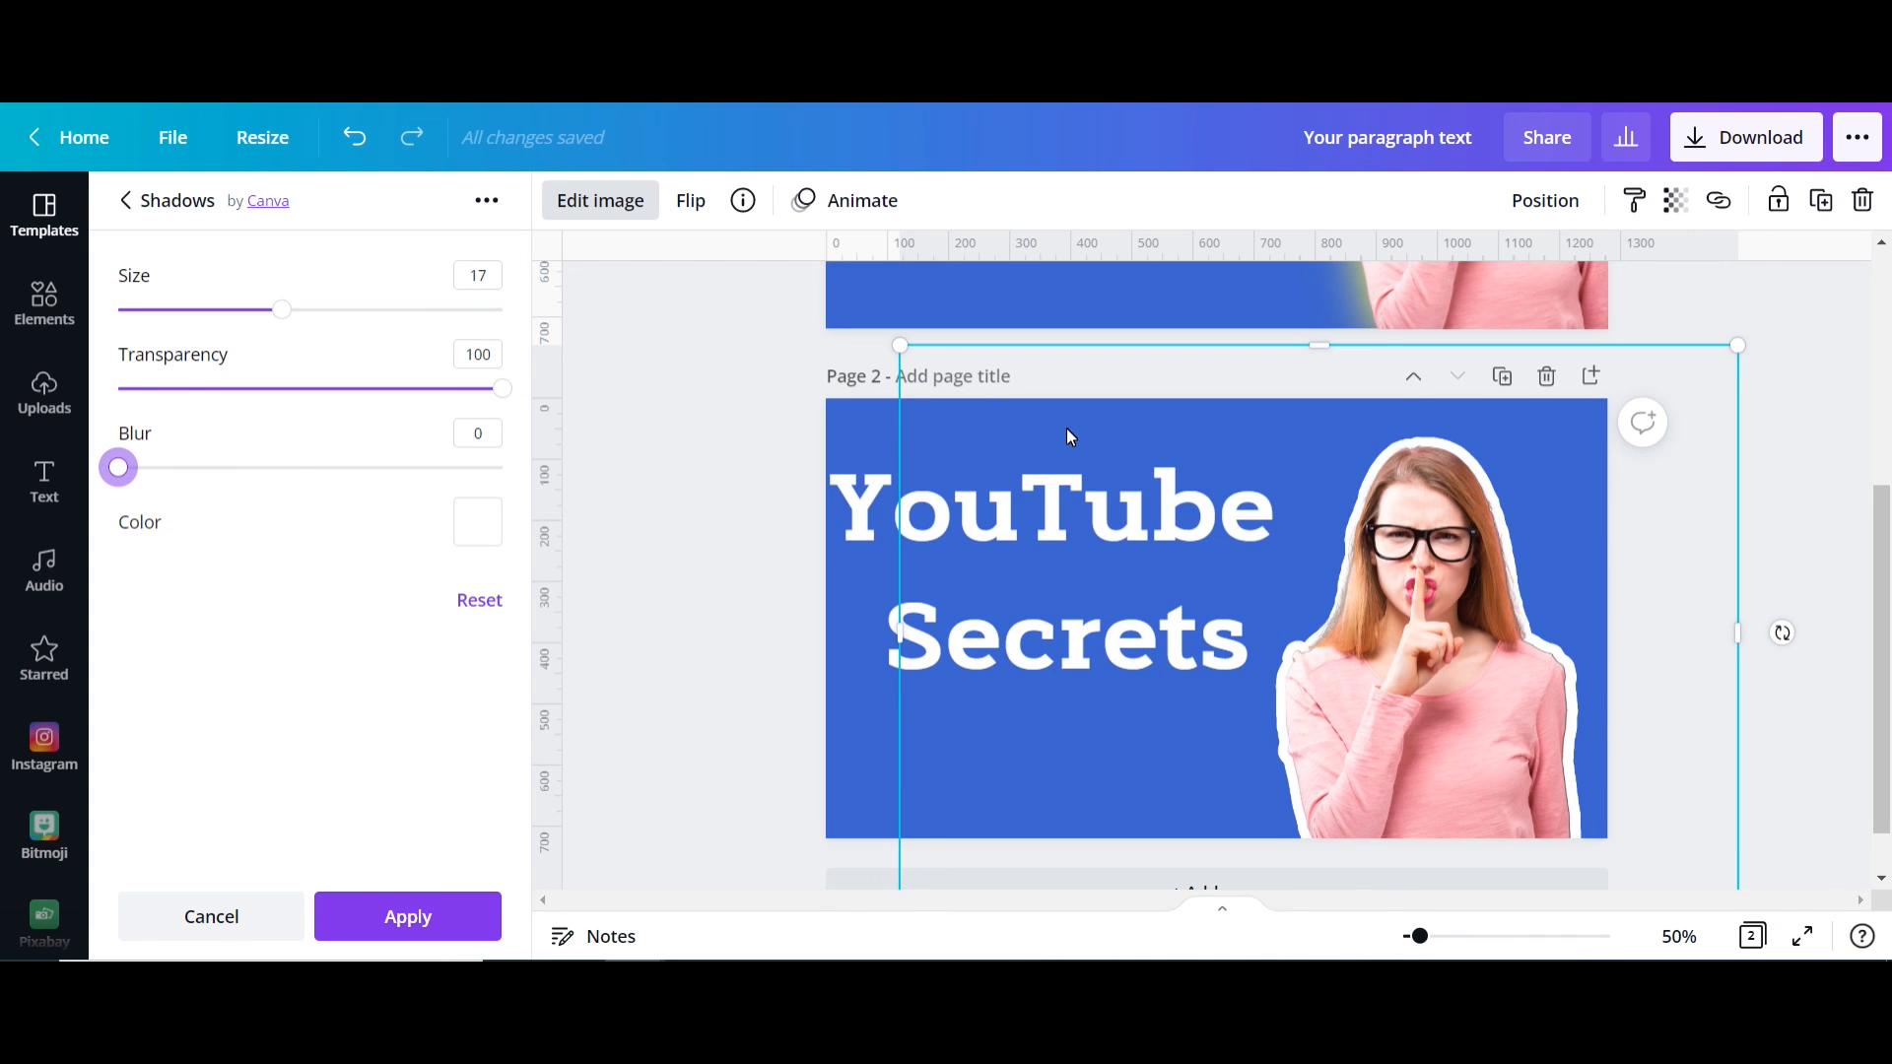
pyautogui.moveTo(282, 317); pyautogui.dragTo(272, 311)
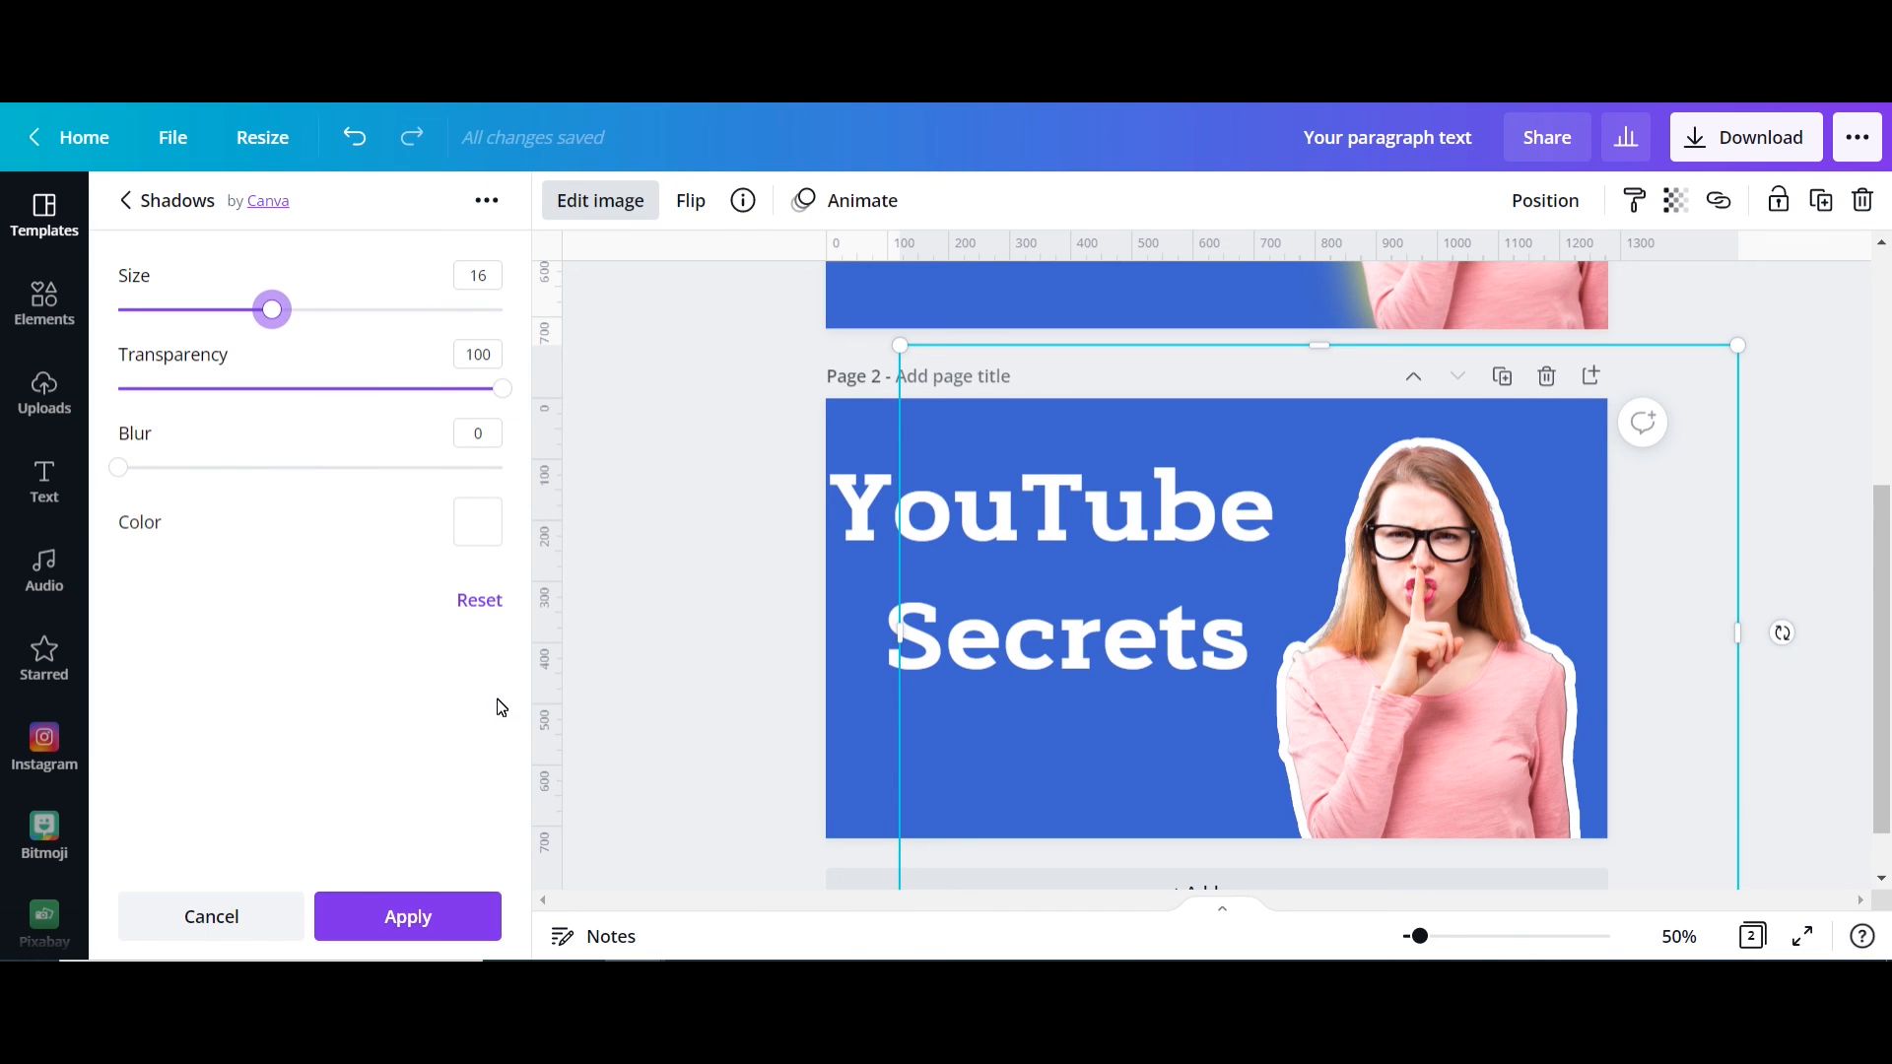
pyautogui.click(412, 922)
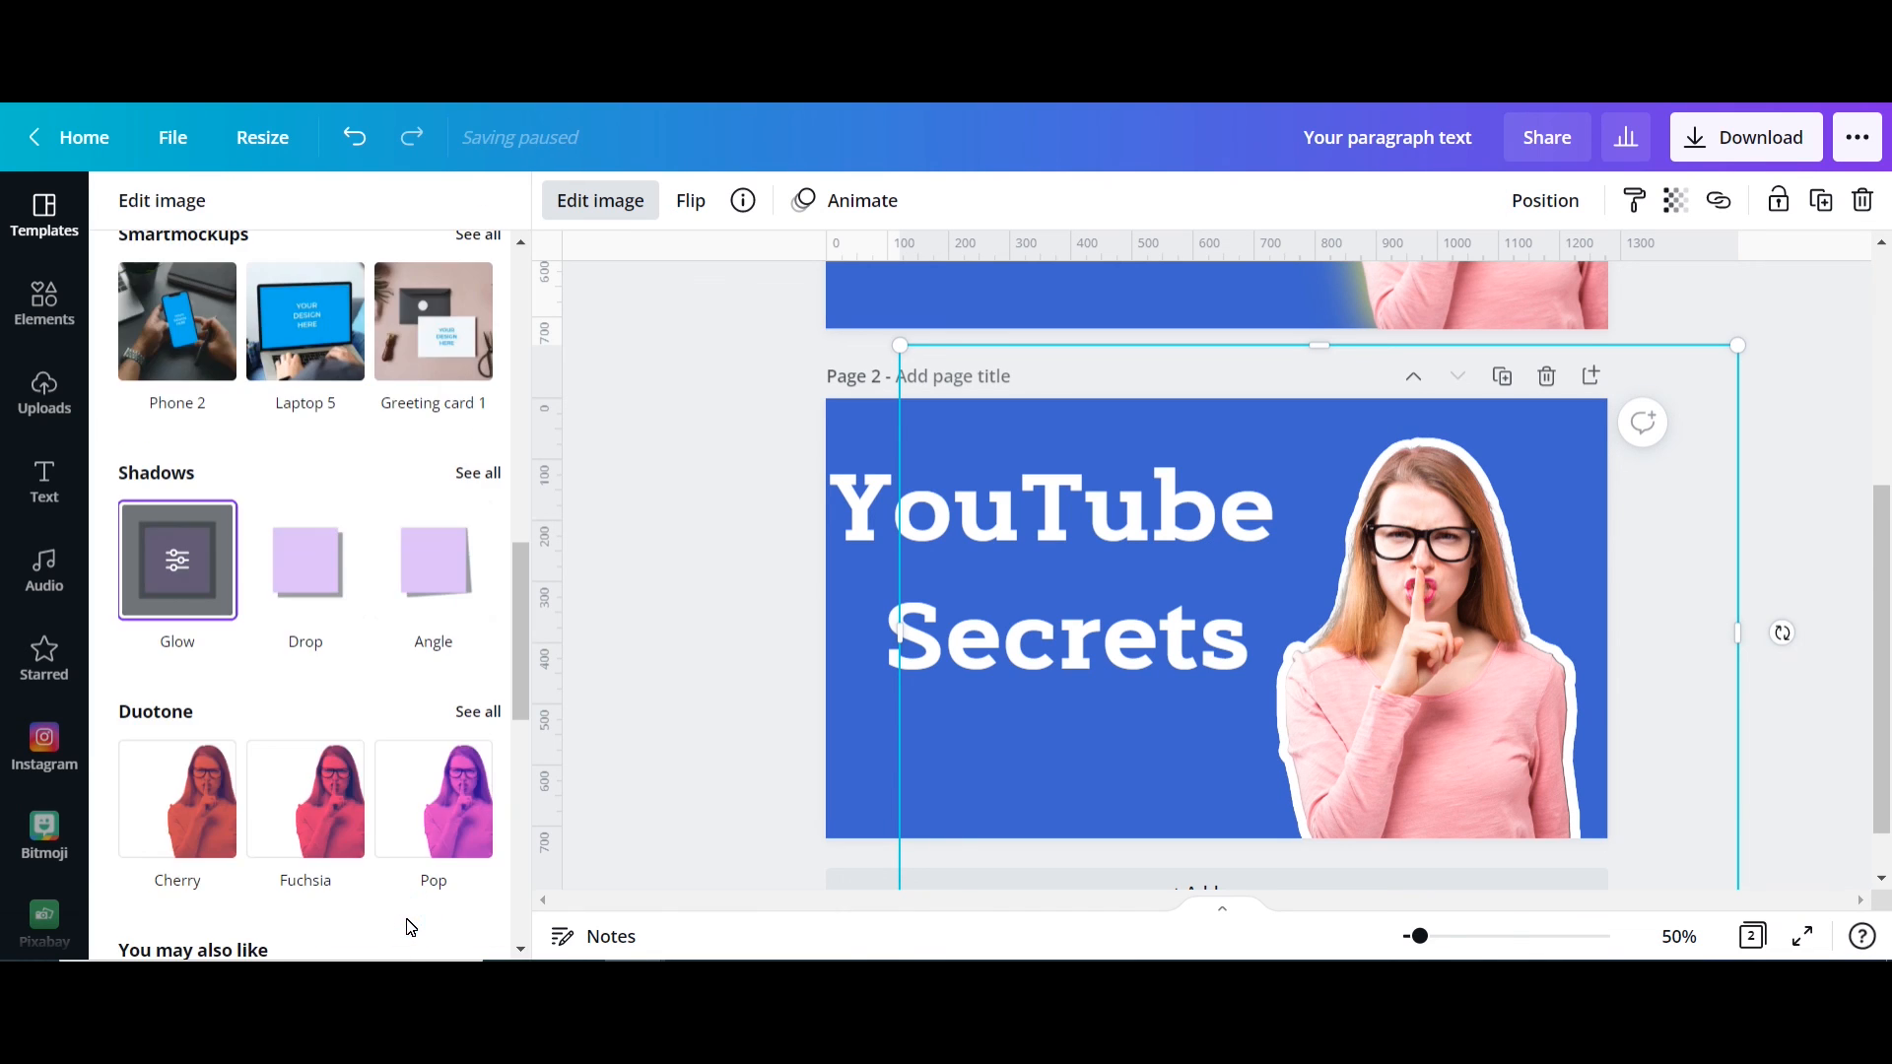